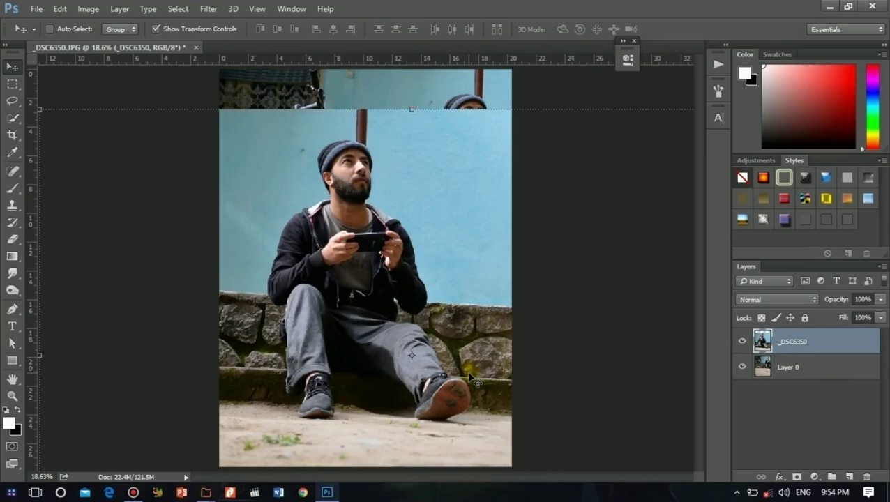
# - Start a Quick Selection of the man on the _DSC6350 layer, covering his hat, head and upper jacket
pyautogui.hotkey('ctrl', '+')
pyautogui.hotkey('ctrl', '+')
pyautogui.hotkey('ctrl', '+')
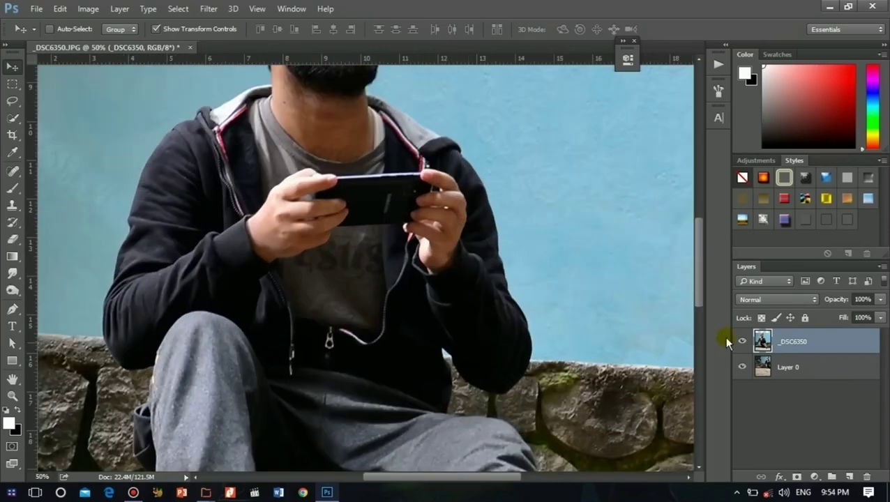
pyautogui.moveTo(695, 296); pyautogui.dragTo(695, 249)
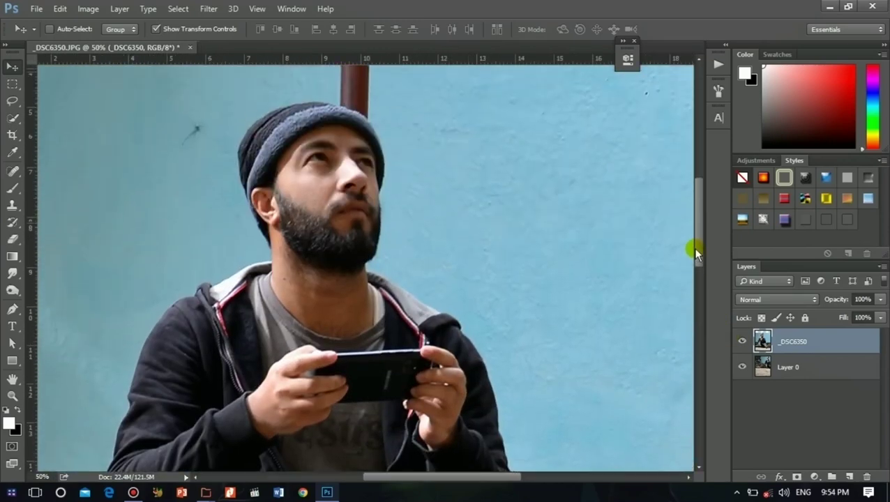
pyautogui.hotkey('ctrl', '+')
pyautogui.hotkey('ctrl', '+')
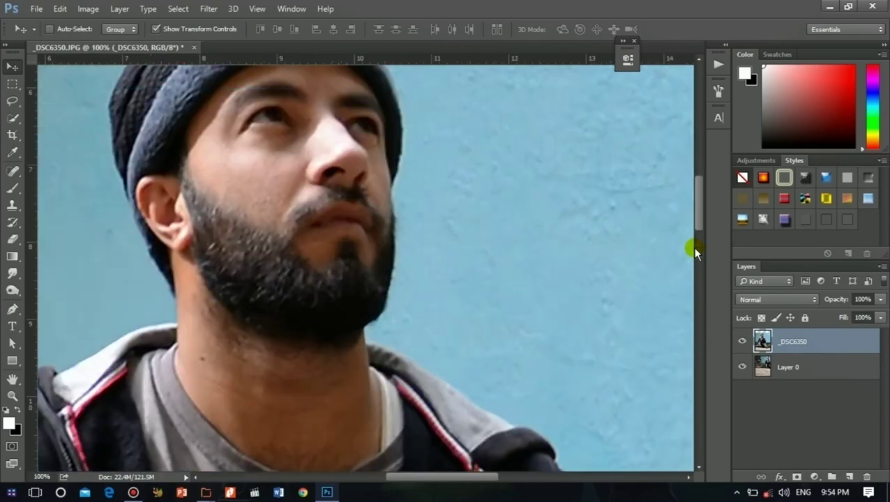
pyautogui.hotkey('ctrl', '-')
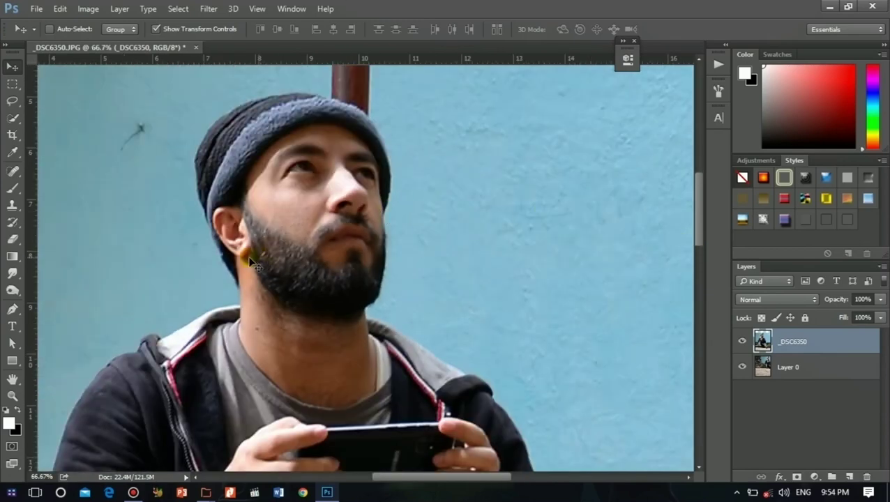
pyautogui.click(13, 117)
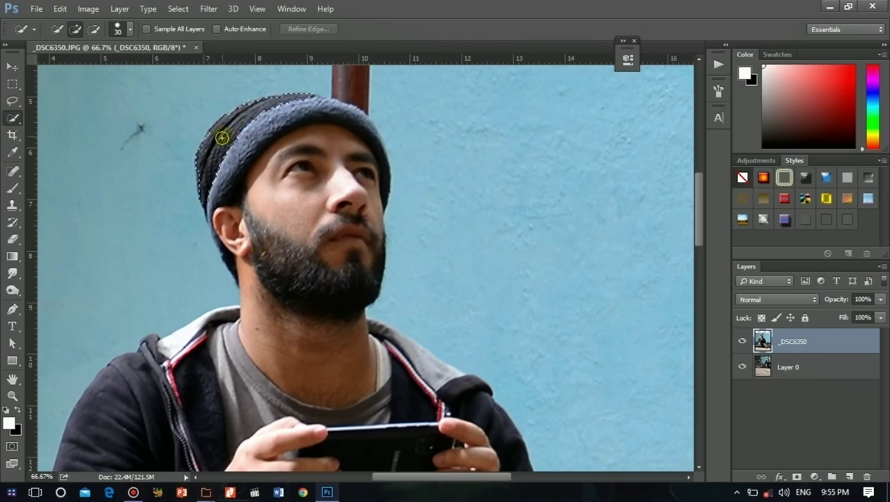
pyautogui.moveTo(222, 139)
pyautogui.mouseDown()
pyautogui.moveTo(228, 153)
pyautogui.moveTo(269, 146)
pyautogui.mouseUp()
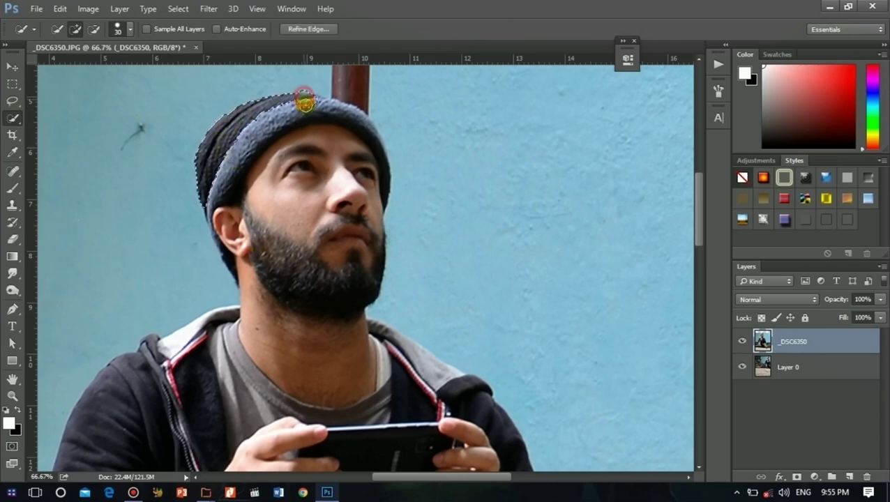
pyautogui.moveTo(305, 103)
pyautogui.mouseDown()
pyautogui.moveTo(352, 182)
pyautogui.moveTo(366, 286)
pyautogui.moveTo(347, 362)
pyautogui.moveTo(487, 409)
pyautogui.moveTo(360, 442)
pyautogui.moveTo(184, 342)
pyautogui.moveTo(239, 310)
pyautogui.moveTo(135, 401)
pyautogui.mouseUp()
# - Extend the selection over the man's lower jacket, hands, trousers and both shoes
pyautogui.hotkey('ctrl', '-')
pyautogui.moveTo(699, 180); pyautogui.dragTo(700, 226)
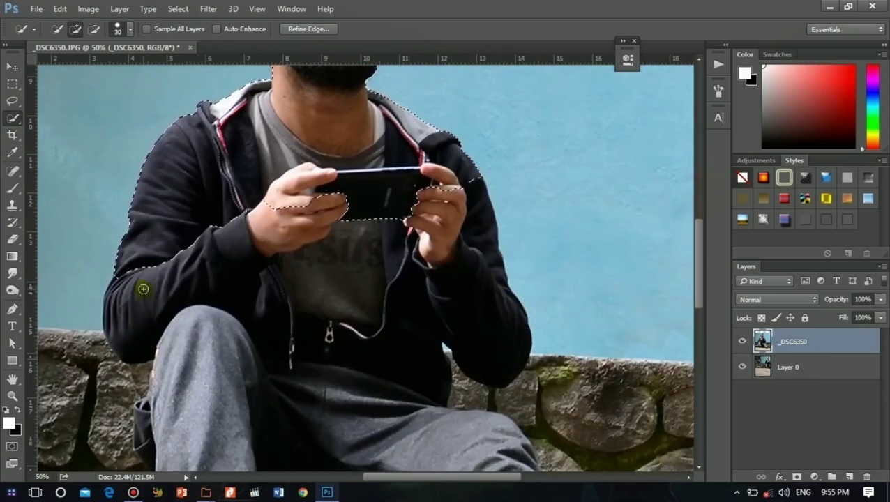
pyautogui.moveTo(143, 289)
pyautogui.mouseDown()
pyautogui.moveTo(145, 317)
pyautogui.moveTo(192, 349)
pyautogui.moveTo(512, 355)
pyautogui.mouseUp()
pyautogui.scroll(-6, 504, 303)
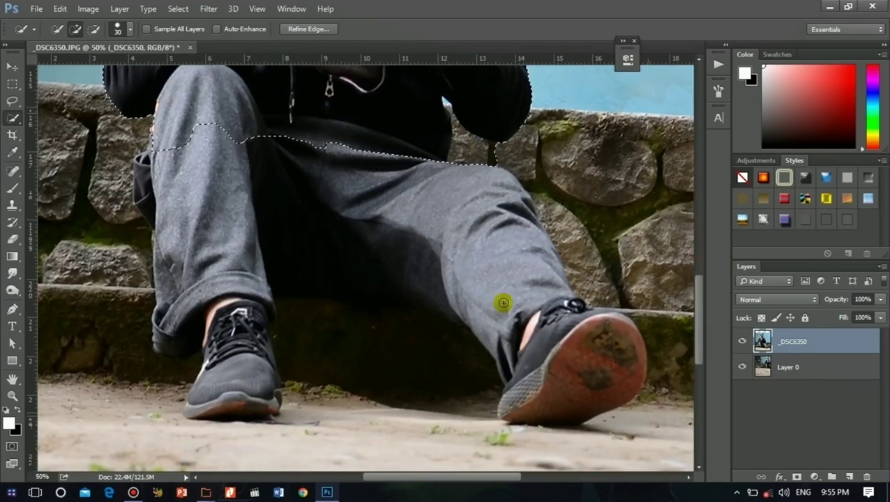
pyautogui.moveTo(497, 176)
pyautogui.mouseDown()
pyautogui.moveTo(528, 246)
pyautogui.moveTo(578, 308)
pyautogui.moveTo(609, 311)
pyautogui.moveTo(284, 356)
pyautogui.moveTo(195, 408)
pyautogui.moveTo(174, 194)
pyautogui.moveTo(162, 132)
pyautogui.moveTo(155, 133)
pyautogui.mouseUp()
# - Subtract the stray wall areas around the man with a size 15 brush and mask the _DSC6350 layer to the selection
pyautogui.press('alt')
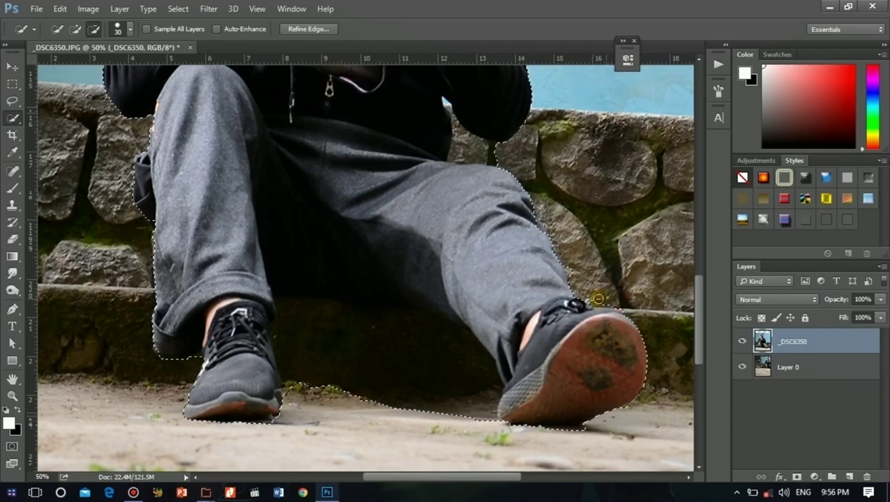
pyautogui.scroll(3, 614, 302)
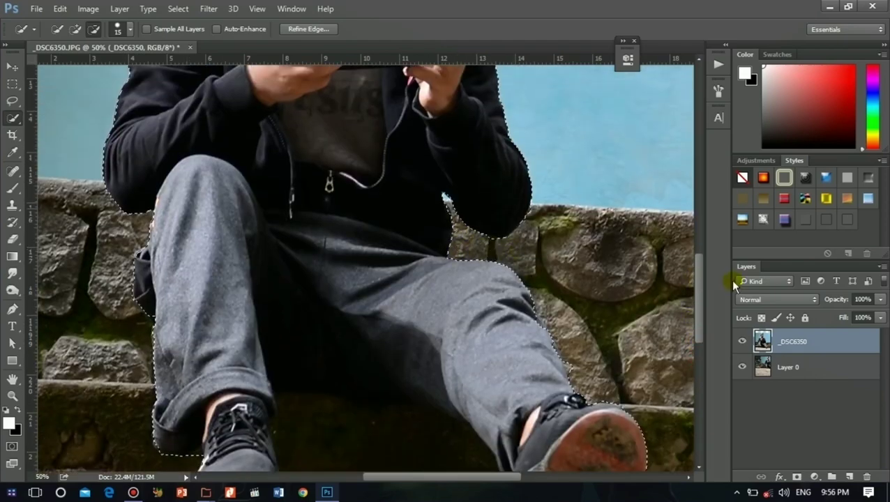
pyautogui.scroll(5, 683, 188)
pyautogui.hotkey('ctrl', '0')
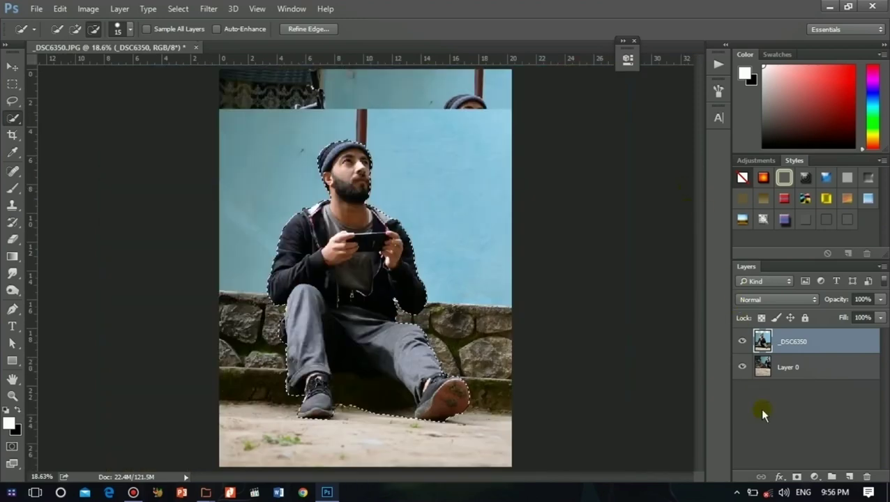
pyautogui.click(795, 476)
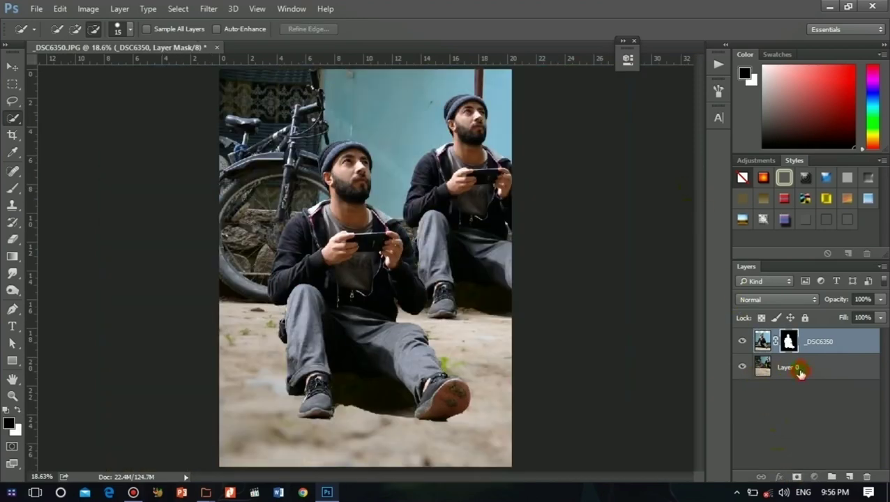
# - Place the sky image 398877.jpg from the Music folder into the document directly above Layer 0
pyautogui.click(779, 369)
pyautogui.click(835, 5)
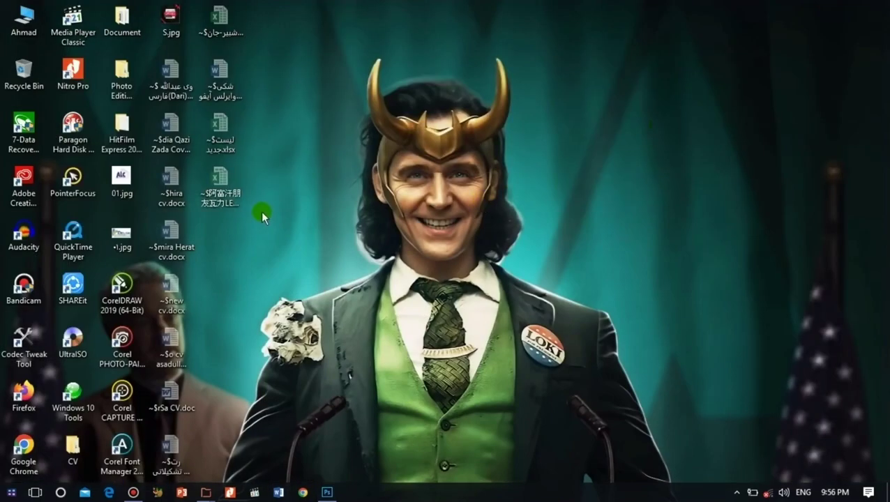
pyautogui.doubleClick(24, 22)
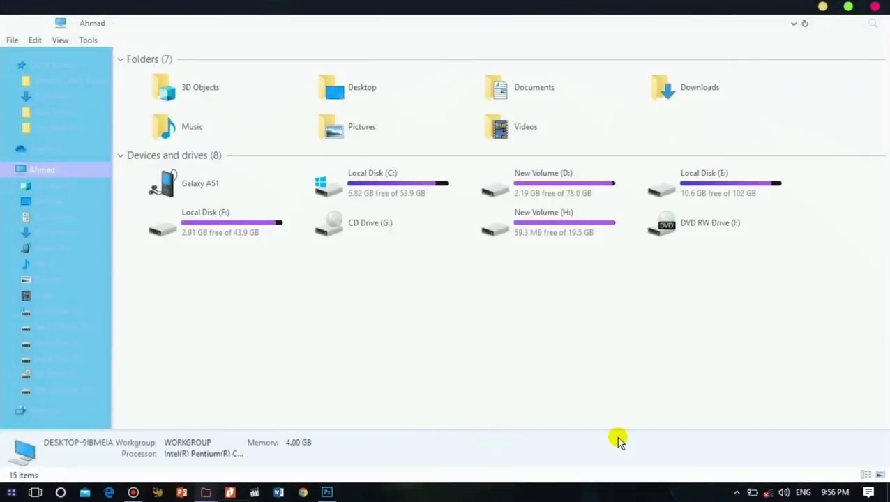
pyautogui.click(90, 257)
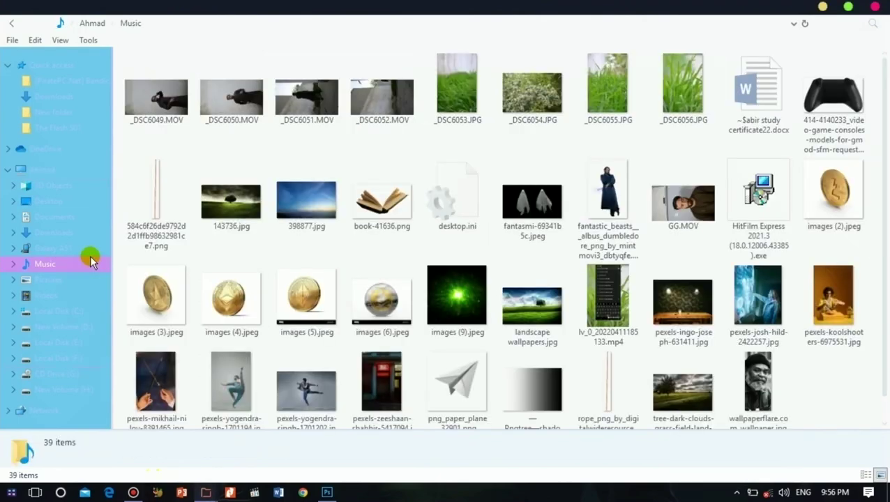
pyautogui.moveTo(299, 203); pyautogui.dragTo(420, 226)
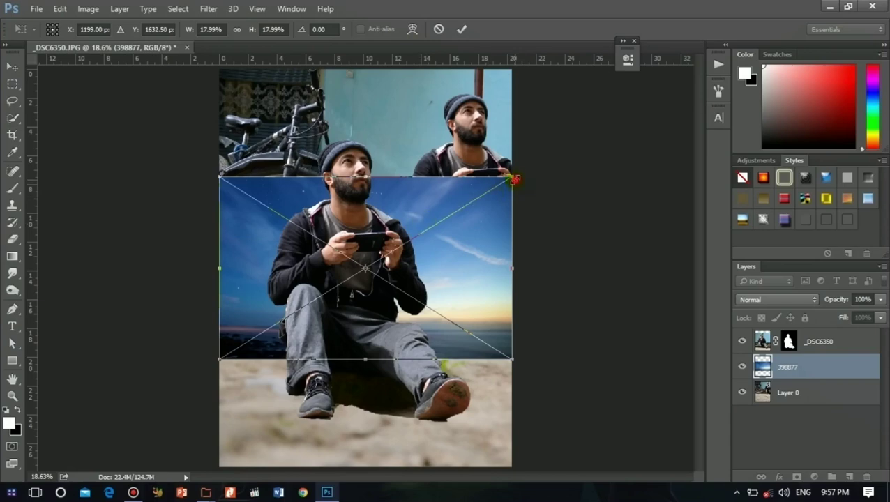
# - Enlarge the placed sky image and move it up so it fills the canvas from its upper edge down to the sand
pyautogui.moveTo(514, 180); pyautogui.dragTo(607, 145)
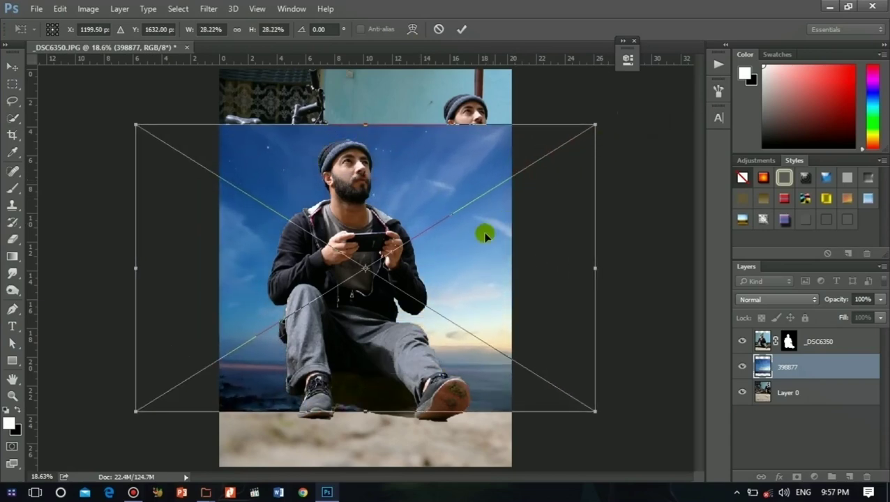
pyautogui.moveTo(486, 237); pyautogui.dragTo(466, 190)
pyautogui.moveTo(577, 88); pyautogui.dragTo(637, 63)
pyautogui.click(462, 33)
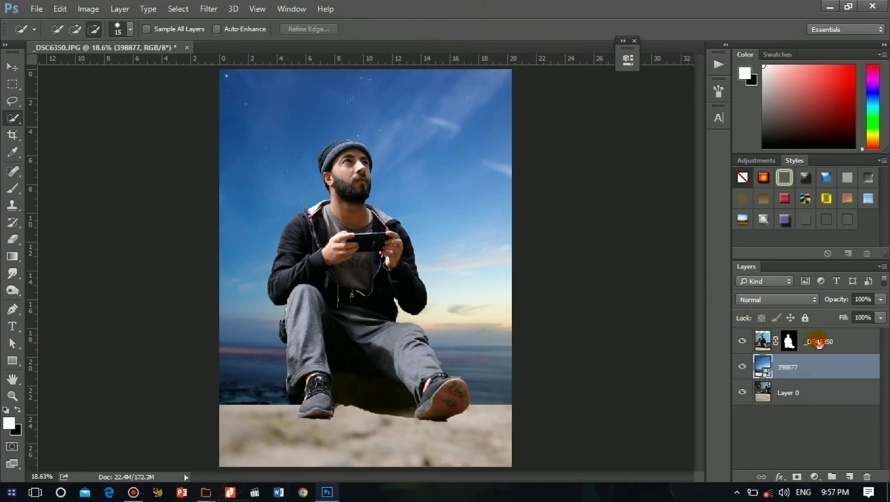
# - Scale the masked man to about 64% and position him near the middle of the canvas, with his feet on the sand
pyautogui.click(818, 341)
pyautogui.click(11, 70)
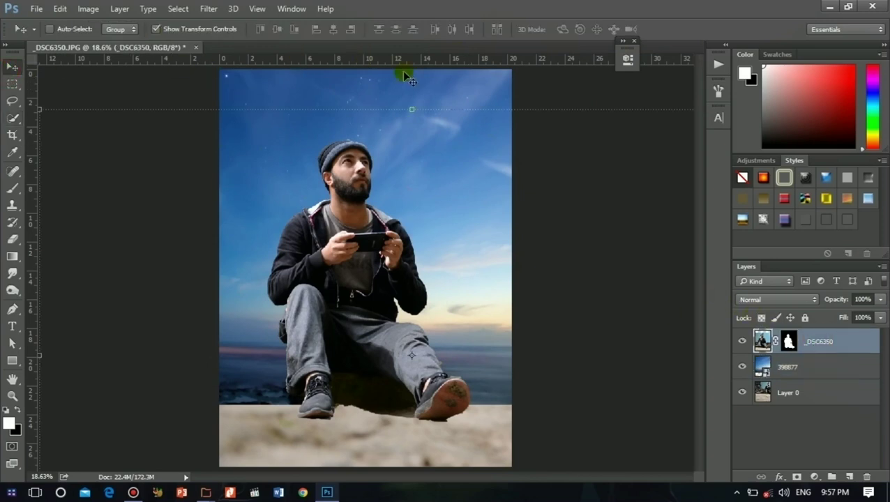
pyautogui.moveTo(588, 180); pyautogui.dragTo(584, 166)
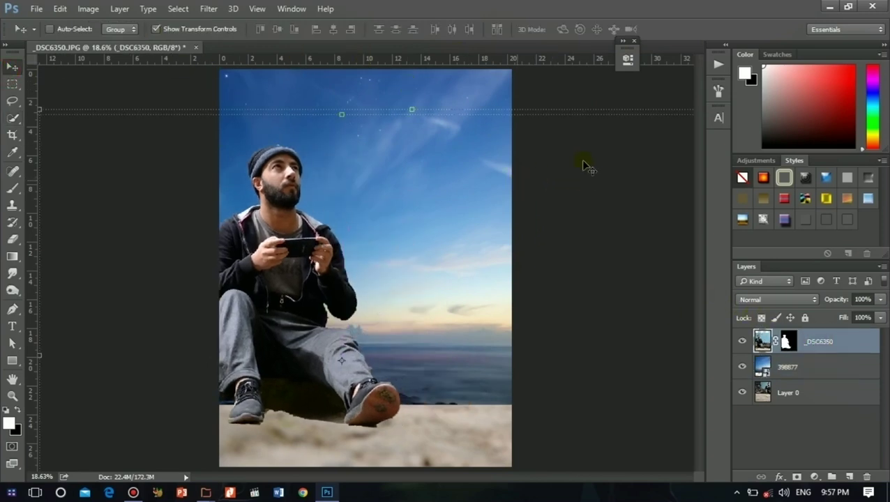
pyautogui.moveTo(473, 181); pyautogui.dragTo(453, 183)
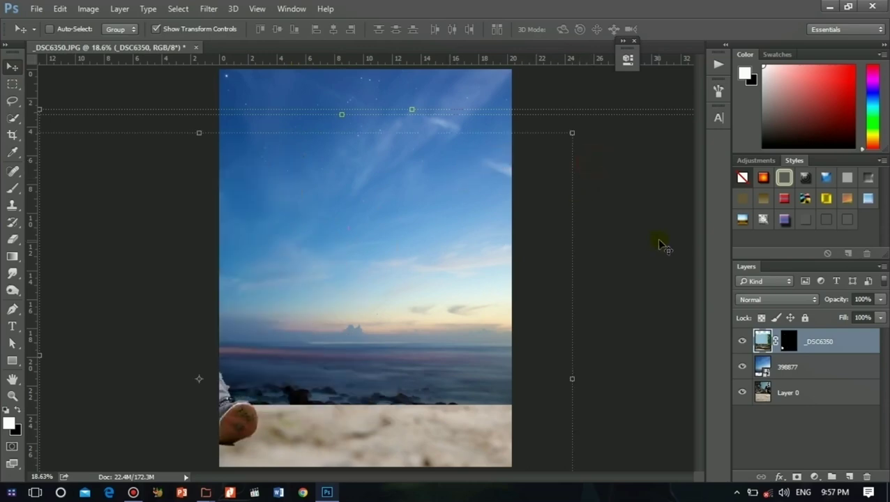
pyautogui.moveTo(576, 136); pyautogui.dragTo(473, 269)
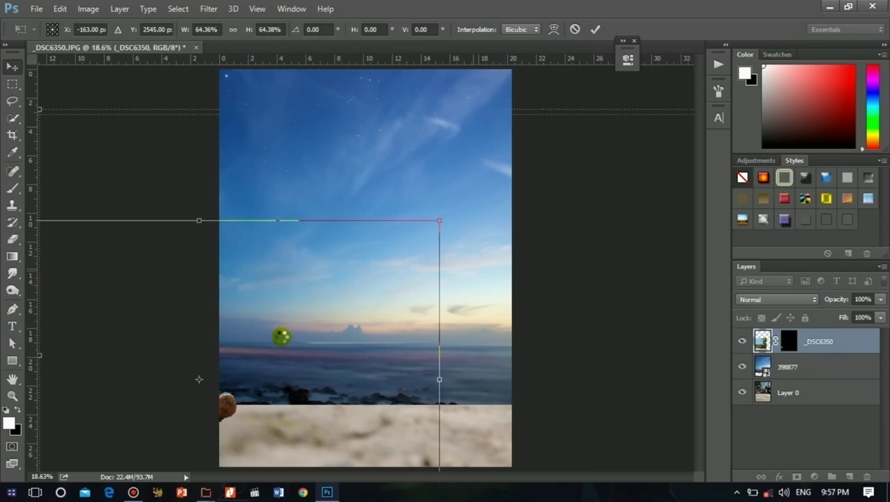
pyautogui.press('Return')
pyautogui.moveTo(289, 349); pyautogui.dragTo(494, 356)
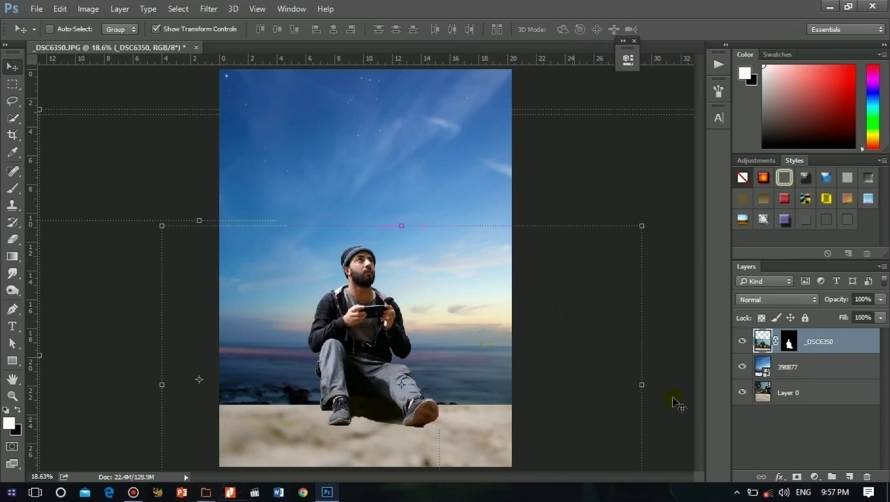
# - Place landscape wallpapers.jpg from the Music folder directly above the 398877 sky layer
pyautogui.click(806, 374)
pyautogui.click(830, 7)
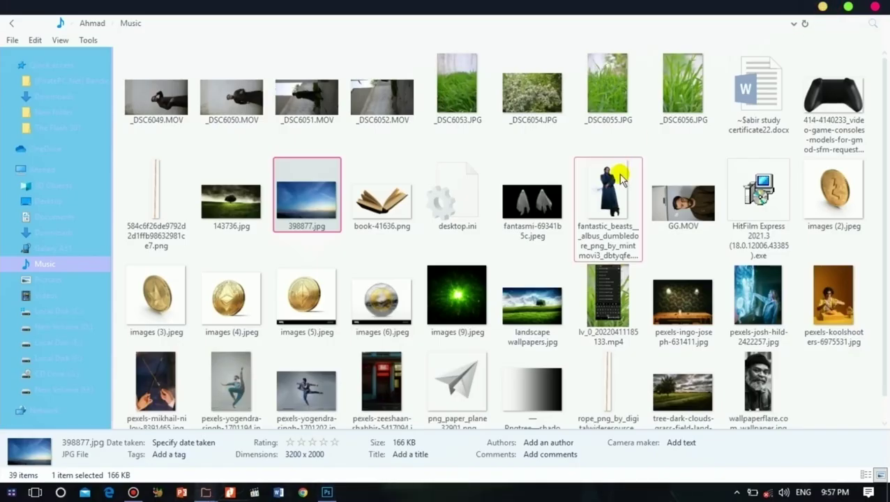
pyautogui.click(536, 296)
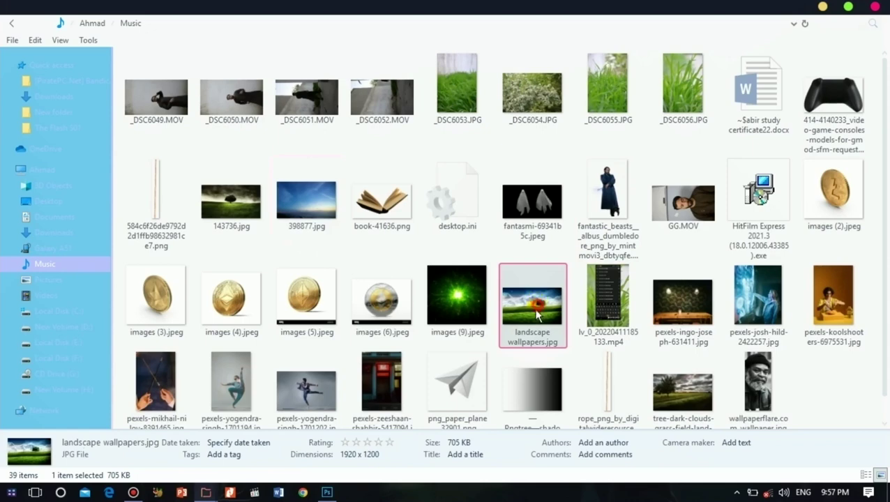
pyautogui.moveTo(536, 315); pyautogui.dragTo(328, 492)
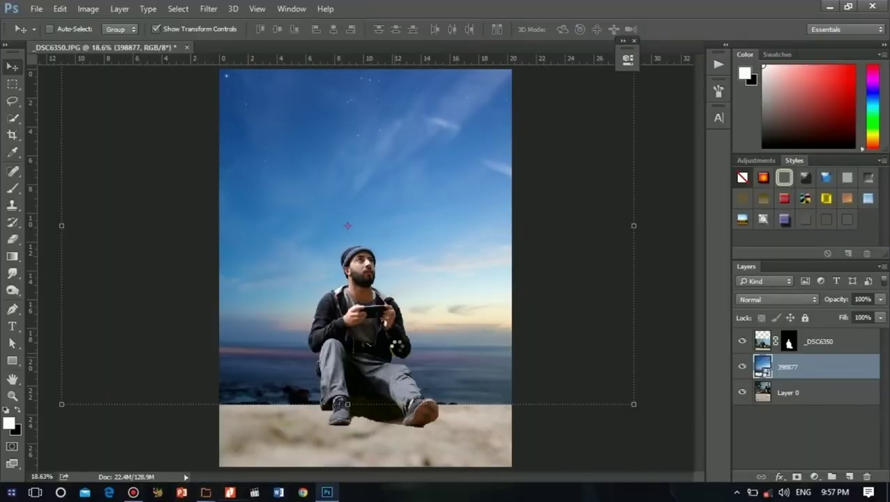
pyautogui.moveTo(396, 351); pyautogui.dragTo(462, 279)
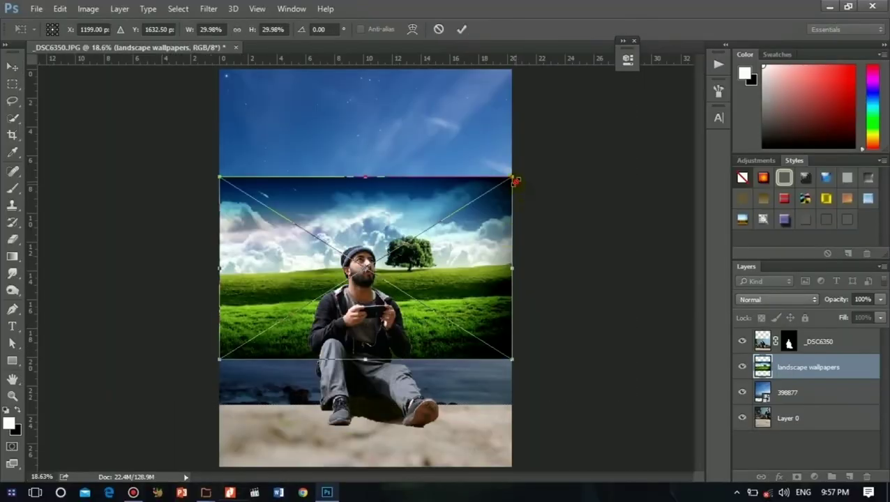
# - Enlarge the landscape image to about 57% and lower it until its grass reaches the canvas's bottom edge
pyautogui.moveTo(515, 179); pyautogui.dragTo(626, 150)
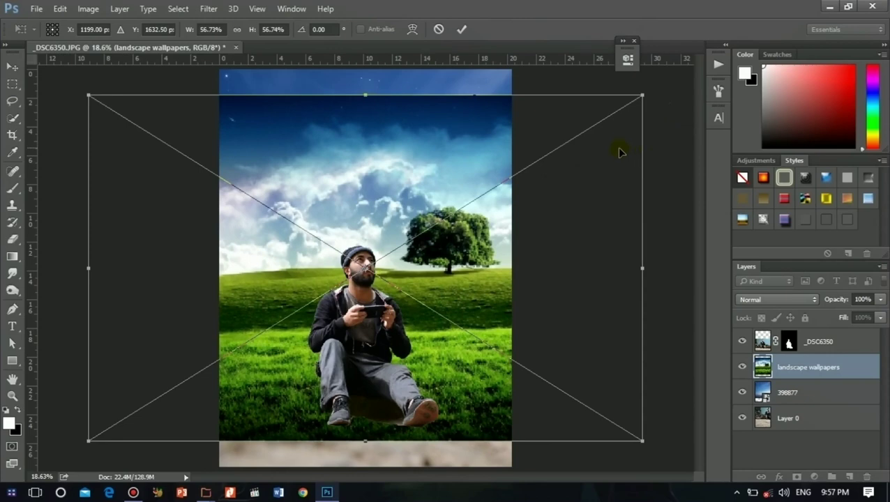
pyautogui.moveTo(552, 239); pyautogui.dragTo(549, 267)
pyautogui.moveTo(376, 116); pyautogui.dragTo(364, 168)
pyautogui.press('Return')
# - Add a layer mask to the landscape layer and paint its sky, tree and far hills out with a large black brush
pyautogui.rightClick(785, 363)
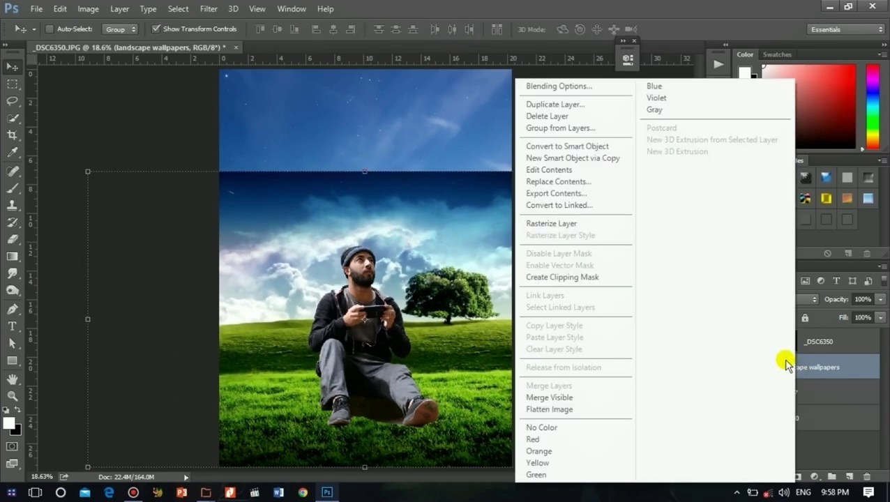
pyautogui.press('Escape')
pyautogui.click(797, 477)
pyautogui.press('b')
pyautogui.press('x')
pyautogui.moveTo(461, 235)
pyautogui.mouseDown()
pyautogui.moveTo(522, 170)
pyautogui.moveTo(391, 223)
pyautogui.moveTo(514, 282)
pyautogui.moveTo(390, 288)
pyautogui.moveTo(427, 295)
pyautogui.moveTo(295, 292)
pyautogui.moveTo(192, 312)
pyautogui.moveTo(321, 316)
pyautogui.moveTo(249, 330)
pyautogui.moveTo(388, 320)
pyautogui.moveTo(374, 336)
pyautogui.moveTo(680, 342)
pyautogui.moveTo(595, 356)
pyautogui.moveTo(565, 340)
pyautogui.moveTo(204, 338)
pyautogui.mouseUp()
pyautogui.press('x')
# - Duplicate the masked landscape layer and stretch the copy upward so the grass reaches higher behind the man
pyautogui.hotkey('ctrl', 'j')
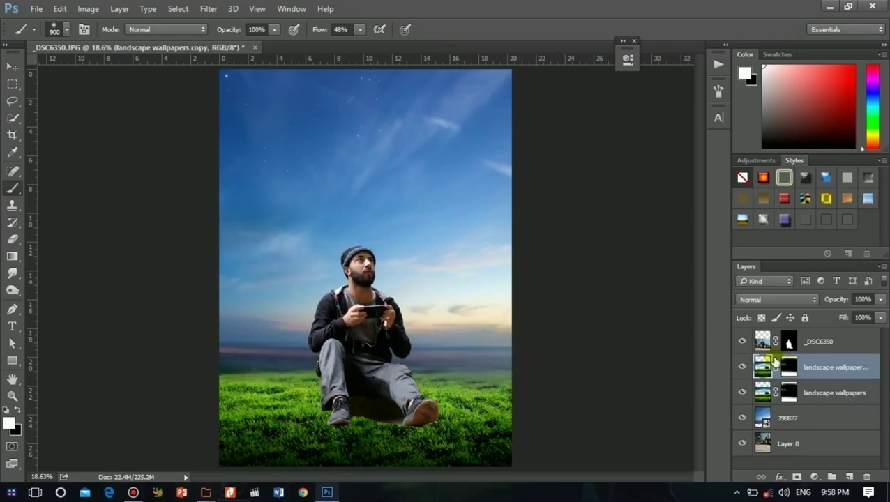
pyautogui.hotkey('ctrl', 't')
pyautogui.moveTo(365, 142); pyautogui.dragTo(381, 59)
pyautogui.press('Return')
# - Shift the 398877 sky layer slightly down and to the left behind the grass
pyautogui.click(820, 342)
pyautogui.click(814, 421)
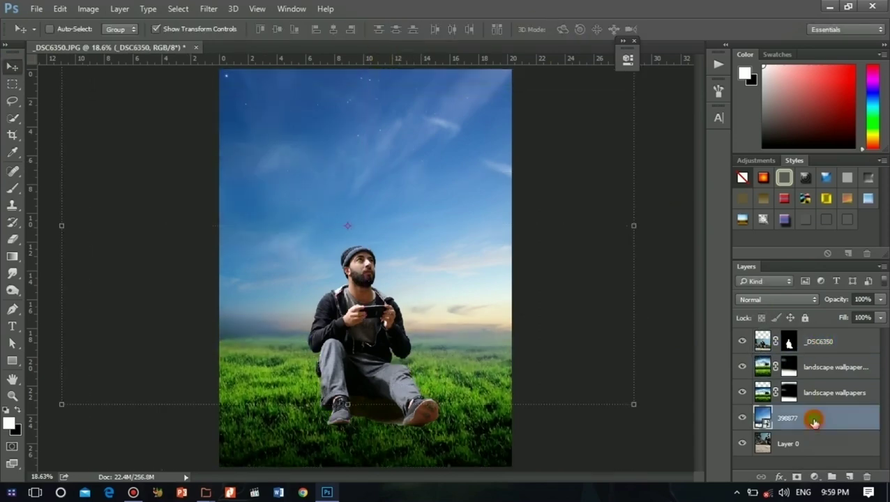
pyautogui.moveTo(541, 212); pyautogui.dragTo(524, 236)
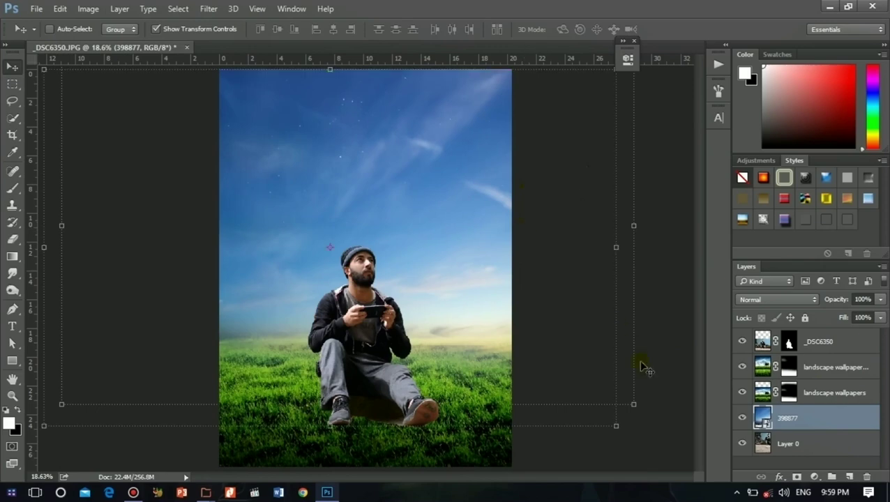
pyautogui.click(828, 436)
pyautogui.hotkey('ctrl', '-')
pyautogui.hotkey('ctrl', '-')
pyautogui.moveTo(672, 402); pyautogui.dragTo(722, 442)
pyautogui.press('Escape')
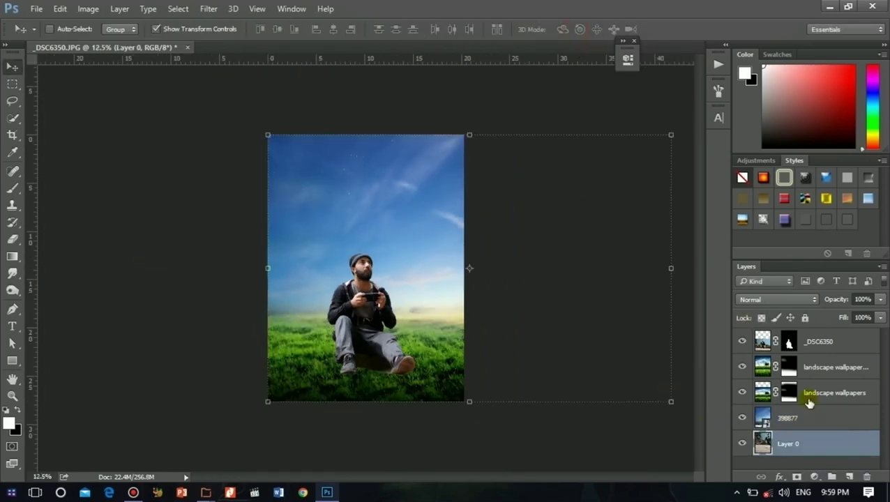
# - Enlarge the 398877 sky layer to about 46% and shift it left so it still fills the canvas behind the man
pyautogui.click(788, 417)
pyautogui.hotkey('ctrl', 't')
pyautogui.moveTo(454, 251); pyautogui.dragTo(391, 248)
pyautogui.moveTo(467, 369); pyautogui.dragTo(401, 345)
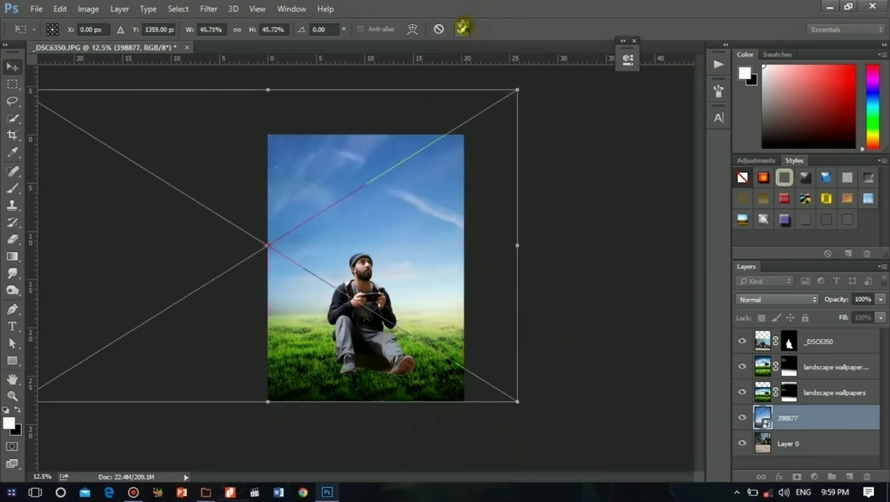
pyautogui.click(463, 27)
pyautogui.hotkey('ctrl', '+')
pyautogui.hotkey('ctrl', '+')
pyautogui.hotkey('ctrl', '+')
pyautogui.hotkey('ctrl', '+')
pyautogui.hotkey('ctrl', '+')
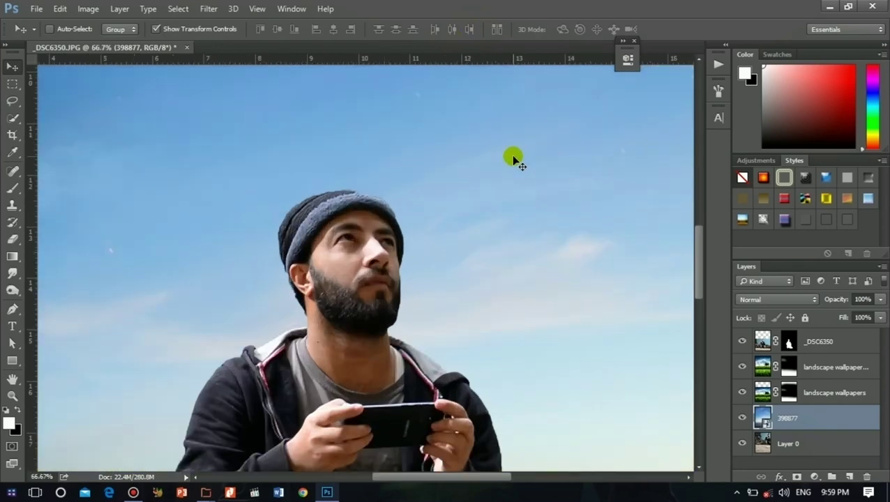
# - Refine the man's layer mask by brushing a 25 px refine radius around his hat, face and neck, outputting to Layer Mask
pyautogui.hotkey('ctrl', '+')
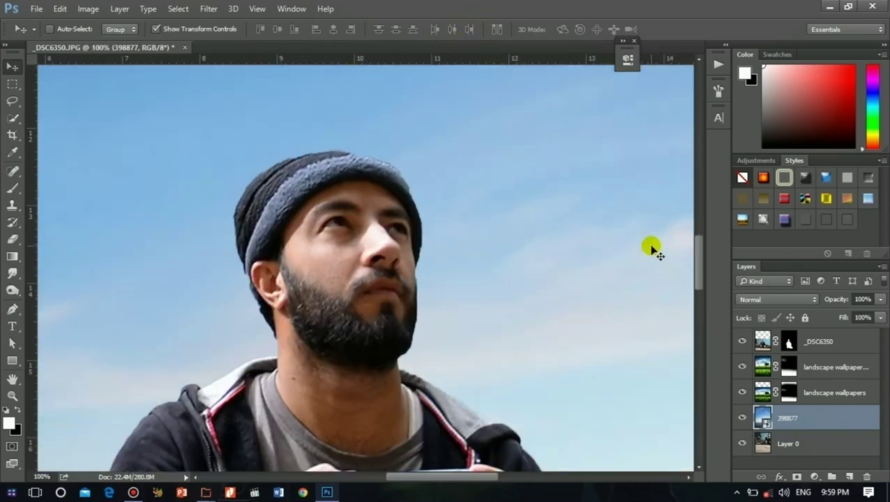
pyautogui.click(791, 347)
pyautogui.rightClick(792, 347)
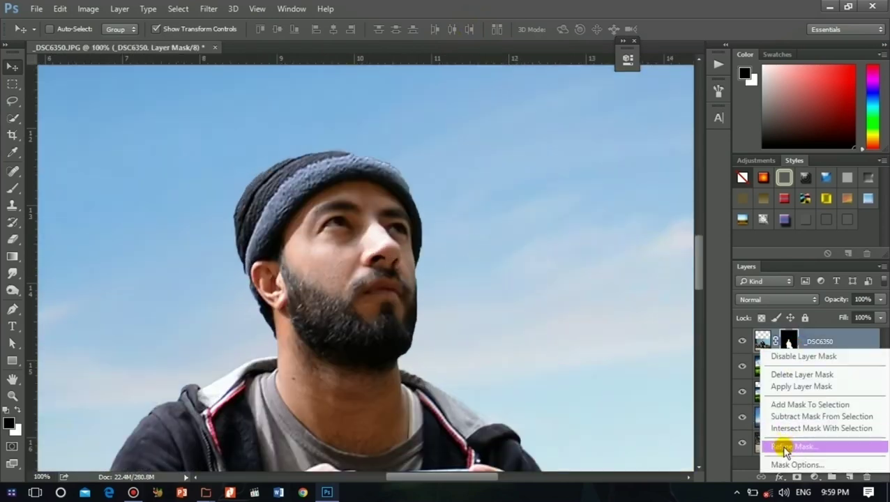
pyautogui.click(785, 448)
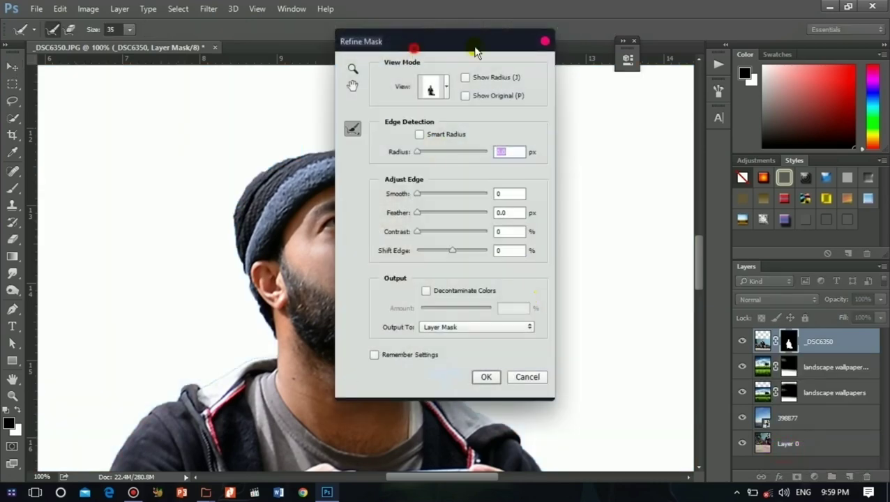
pyautogui.moveTo(475, 50); pyautogui.dragTo(704, 88)
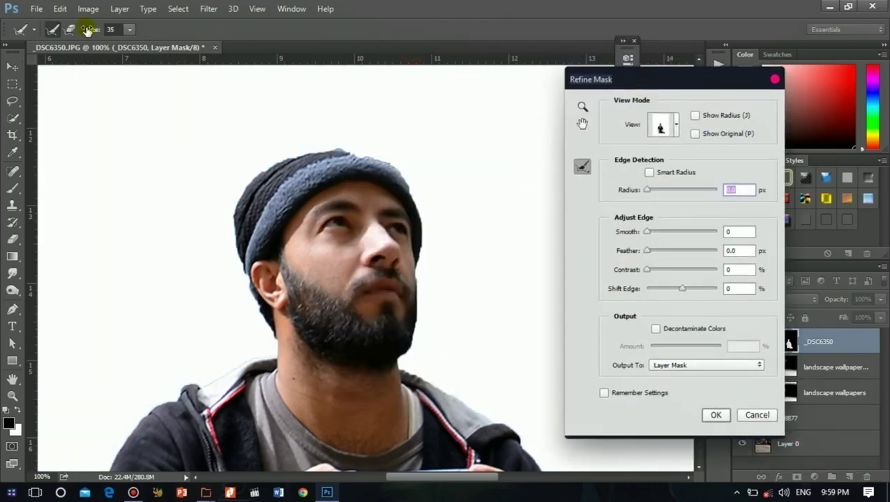
pyautogui.click(130, 31)
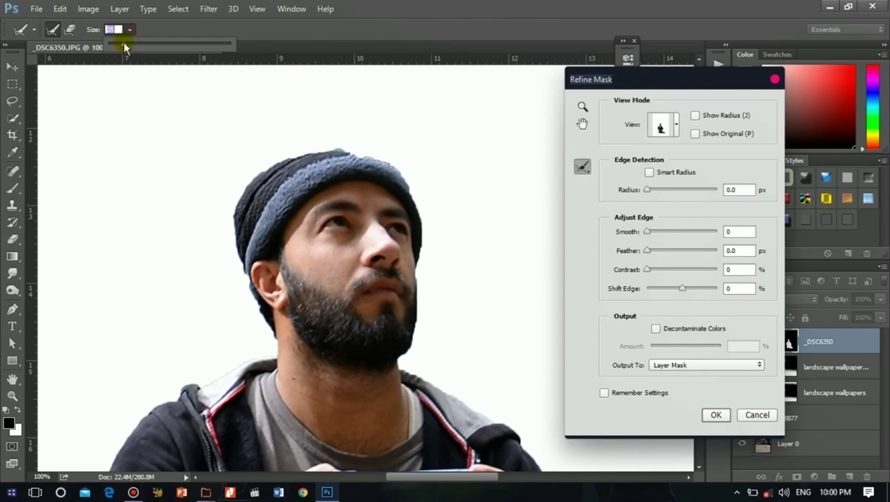
pyautogui.moveTo(271, 346)
pyautogui.mouseDown()
pyautogui.moveTo(232, 232)
pyautogui.moveTo(241, 199)
pyautogui.moveTo(282, 157)
pyautogui.moveTo(344, 155)
pyautogui.moveTo(318, 151)
pyautogui.moveTo(389, 166)
pyautogui.moveTo(413, 185)
pyautogui.moveTo(419, 312)
pyautogui.moveTo(407, 371)
pyautogui.moveTo(404, 360)
pyautogui.mouseUp()
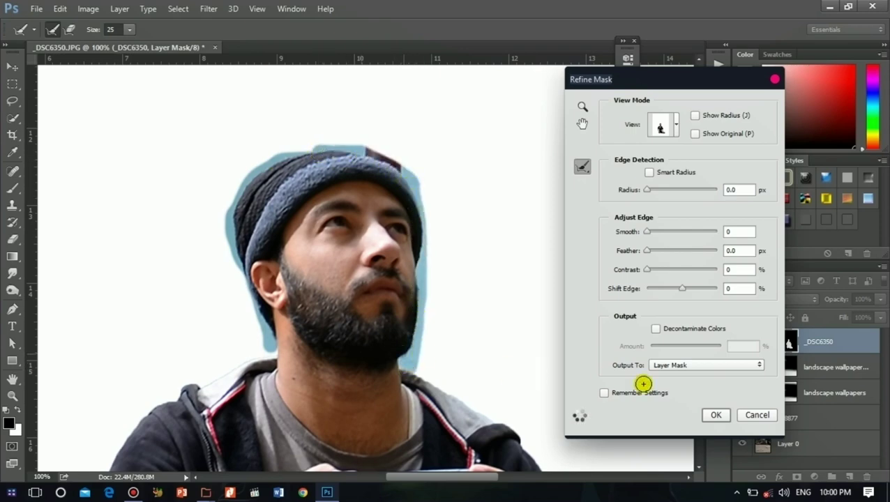
pyautogui.click(713, 415)
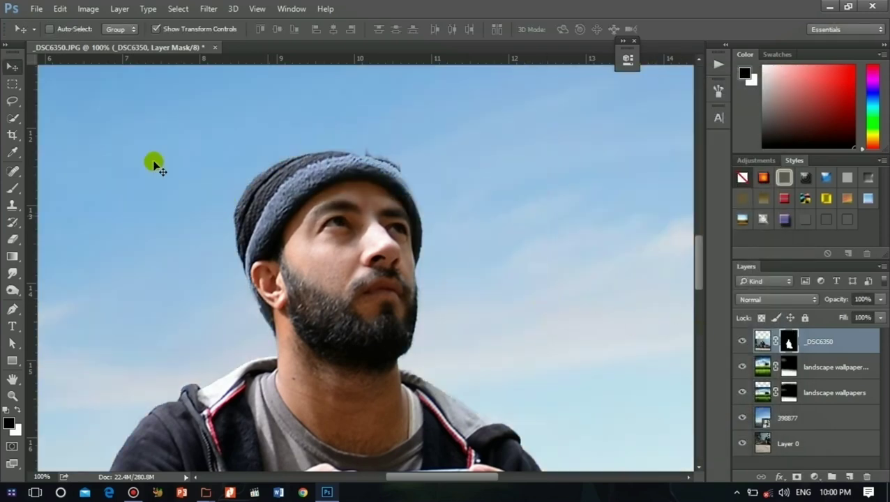
# - Paint the stray bits along the hat's edge out of the man's mask with a black brush of about 30 px
pyautogui.click(13, 188)
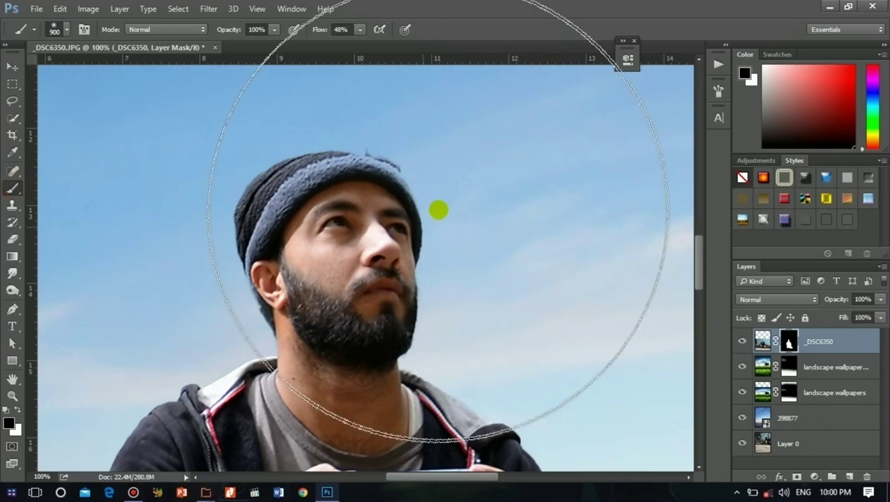
pyautogui.press('[')
pyautogui.press('[')
pyautogui.press('[')
pyautogui.press('[')
pyautogui.press('[')
pyautogui.press('[')
pyautogui.press('[')
pyautogui.press('[')
pyautogui.press('[')
pyautogui.press('[')
pyautogui.press('[')
pyautogui.press('[')
pyautogui.press('[')
pyautogui.press('[')
pyautogui.press('[')
pyautogui.press('[')
pyautogui.press('[')
pyautogui.press('[')
pyautogui.press('[')
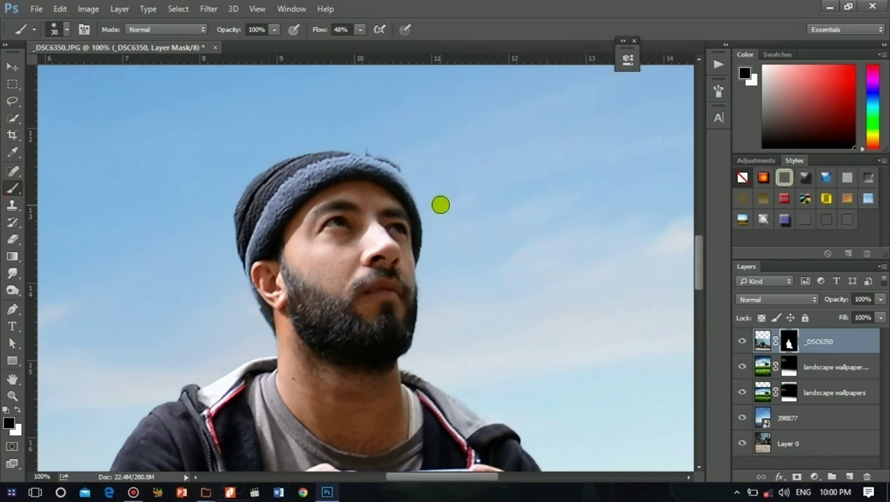
pyautogui.moveTo(422, 180); pyautogui.dragTo(371, 147)
pyautogui.moveTo(478, 204)
pyautogui.mouseDown()
pyautogui.moveTo(357, 148)
pyautogui.moveTo(407, 170)
pyautogui.moveTo(389, 157)
pyautogui.mouseUp()
# - Mask out the leftover ground between the man's legs and around the sole of his planted shoe with a small black brush
pyautogui.moveTo(698, 265); pyautogui.dragTo(702, 349)
pyautogui.press('[')
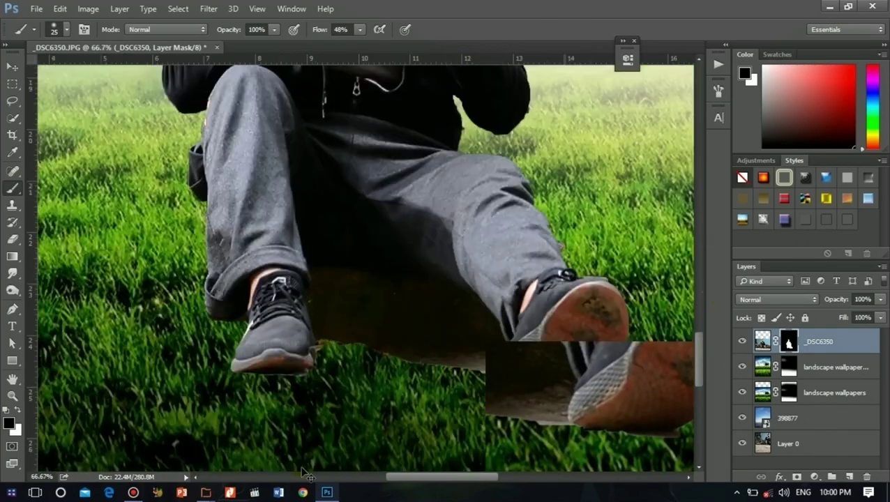
pyautogui.moveTo(473, 417)
pyautogui.mouseDown()
pyautogui.moveTo(564, 432)
pyautogui.moveTo(563, 381)
pyautogui.moveTo(547, 347)
pyautogui.moveTo(518, 359)
pyautogui.moveTo(502, 415)
pyautogui.moveTo(484, 311)
pyautogui.moveTo(397, 296)
pyautogui.moveTo(451, 342)
pyautogui.moveTo(481, 390)
pyautogui.moveTo(462, 431)
pyautogui.moveTo(411, 355)
pyautogui.moveTo(416, 341)
pyautogui.moveTo(390, 395)
pyautogui.moveTo(396, 365)
pyautogui.moveTo(312, 360)
pyautogui.moveTo(301, 423)
pyautogui.moveTo(287, 322)
pyautogui.moveTo(296, 281)
pyautogui.moveTo(298, 354)
pyautogui.moveTo(346, 391)
pyautogui.moveTo(304, 282)
pyautogui.moveTo(328, 300)
pyautogui.mouseUp()
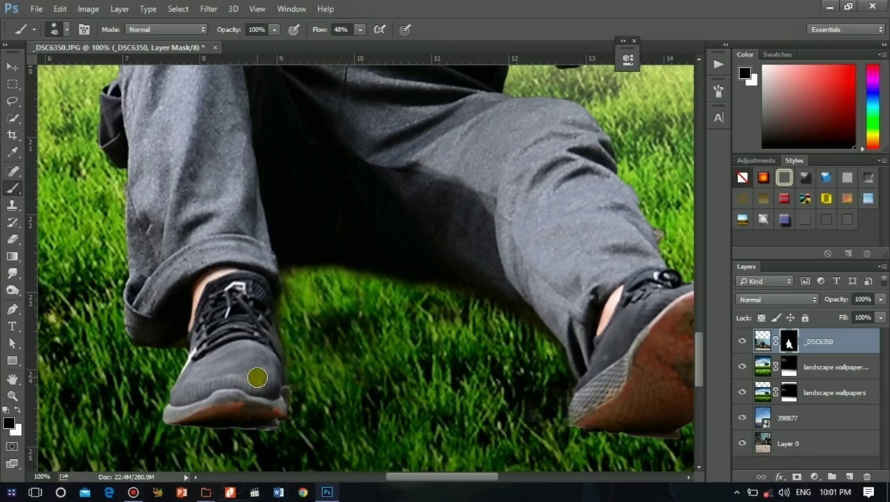
pyautogui.press('[')
pyautogui.press('[')
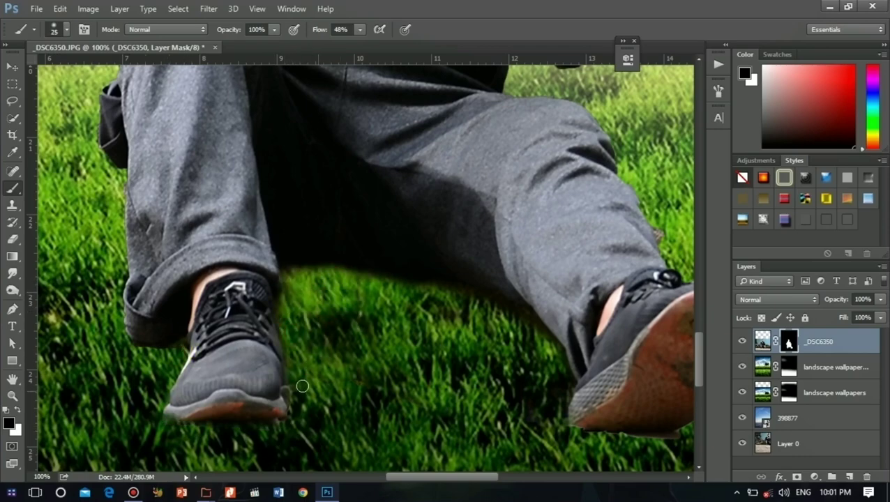
# - Clean the mask edges along the raised shoe, thigh and sleeve, using a 10 px black brush for the fine parts
pyautogui.moveTo(454, 477); pyautogui.dragTo(497, 477)
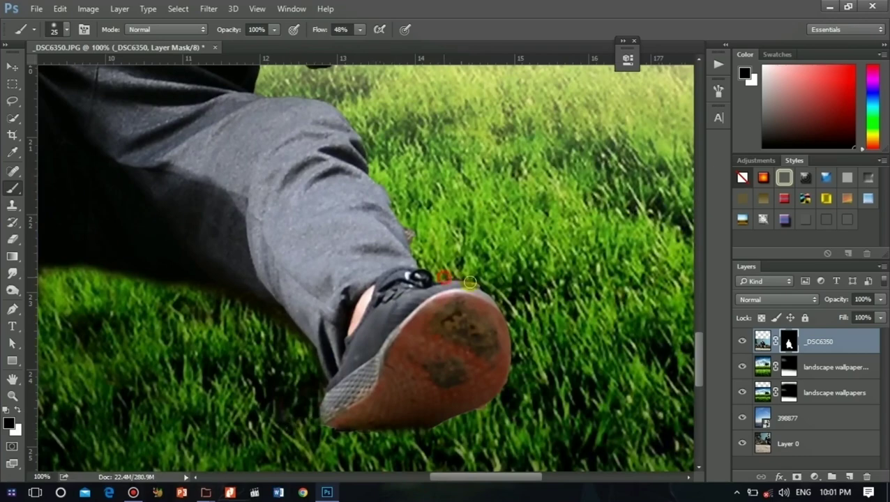
pyautogui.moveTo(700, 334); pyautogui.dragTo(703, 354)
pyautogui.hotkey('ctrl', '+')
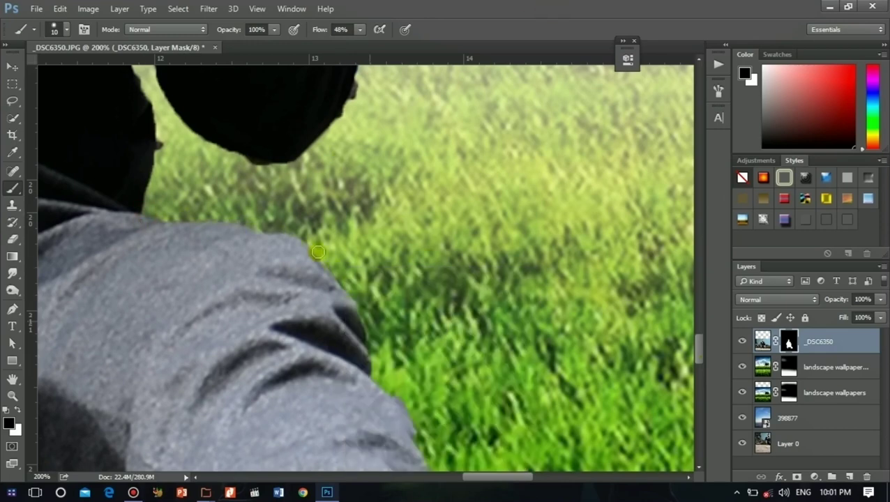
pyautogui.moveTo(698, 347); pyautogui.dragTo(696, 317)
pyautogui.moveTo(146, 395); pyautogui.dragTo(130, 371)
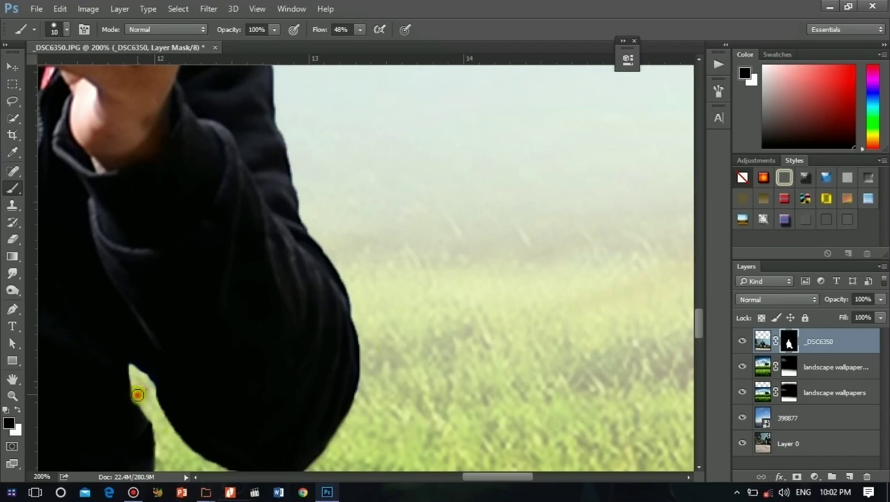
# - Add a new empty layer directly above the upper landscape layer, beneath the man
pyautogui.hotkey('ctrl', '-')
pyautogui.hotkey('ctrl', '-')
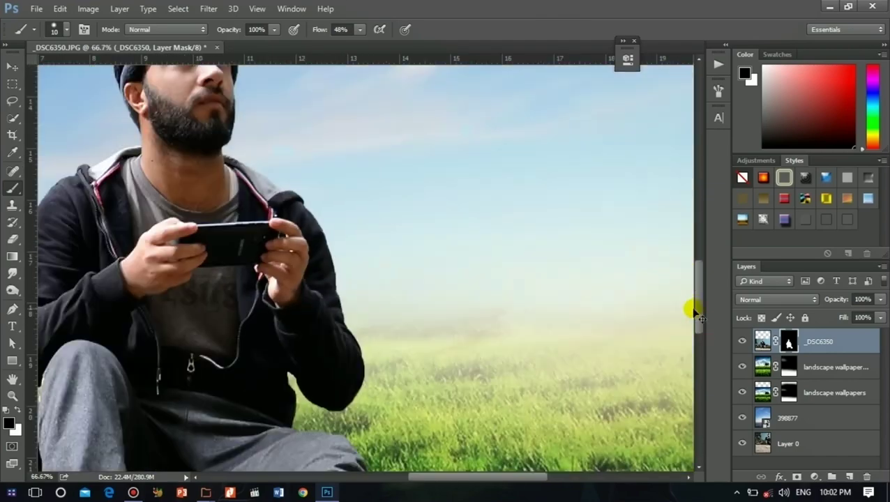
pyautogui.moveTo(529, 480); pyautogui.dragTo(433, 480)
pyautogui.moveTo(699, 295); pyautogui.dragTo(732, 346)
pyautogui.hotkey('ctrl', '-')
pyautogui.hotkey('ctrl', '-')
pyautogui.hotkey('ctrl', '+')
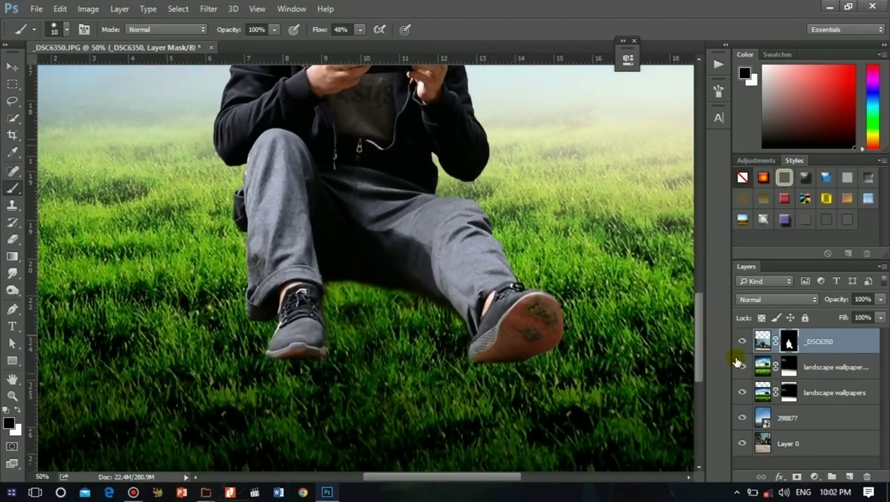
pyautogui.click(829, 368)
pyautogui.click(848, 476)
pyautogui.hotkey('ctrl', '+')
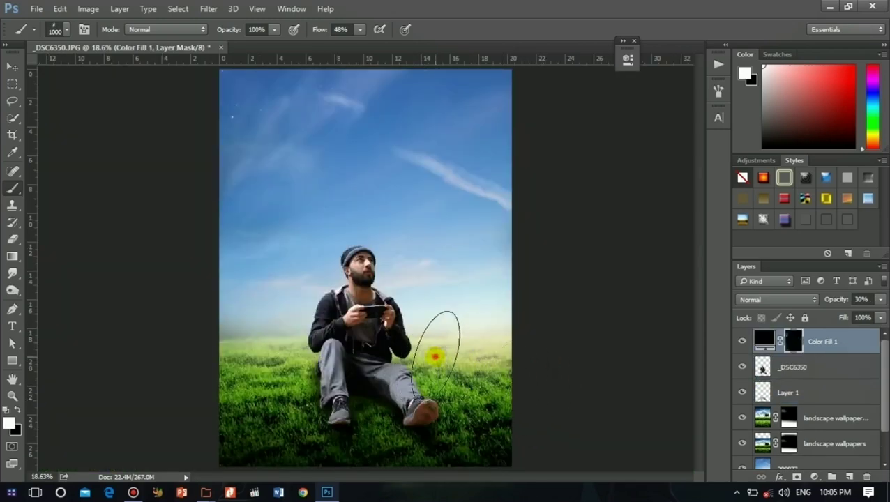
# - Darken the grass on both sides of the man by painting the Color Fill 1 mask white at 1000 px within a grass-area selection
pyautogui.moveTo(437, 348); pyautogui.dragTo(556, 368)
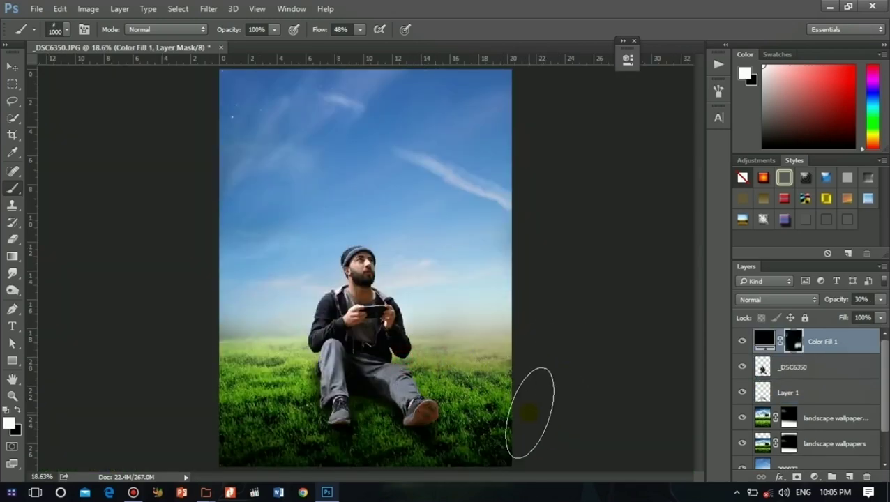
pyautogui.click(401, 404)
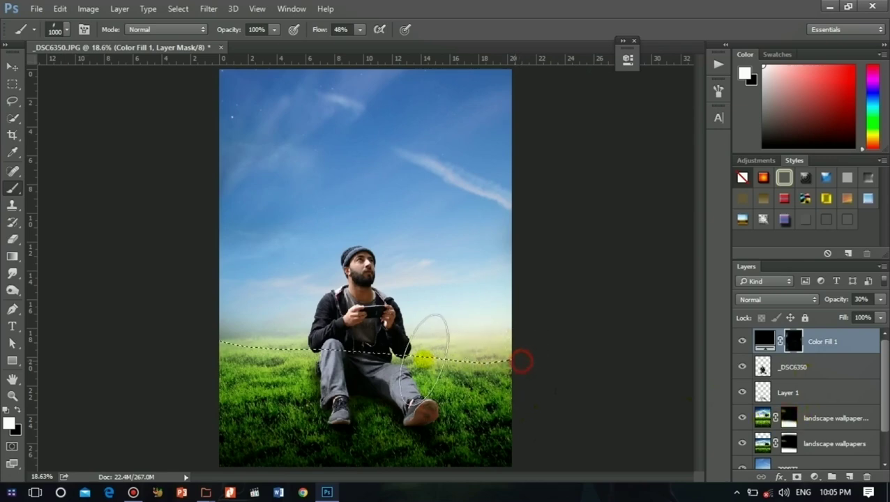
pyautogui.moveTo(454, 371)
pyautogui.mouseDown()
pyautogui.moveTo(482, 380)
pyautogui.moveTo(500, 443)
pyautogui.mouseUp()
pyautogui.moveTo(277, 379)
pyautogui.mouseDown()
pyautogui.moveTo(210, 353)
pyautogui.moveTo(263, 361)
pyautogui.moveTo(161, 352)
pyautogui.moveTo(300, 348)
pyautogui.moveTo(311, 393)
pyautogui.mouseUp()
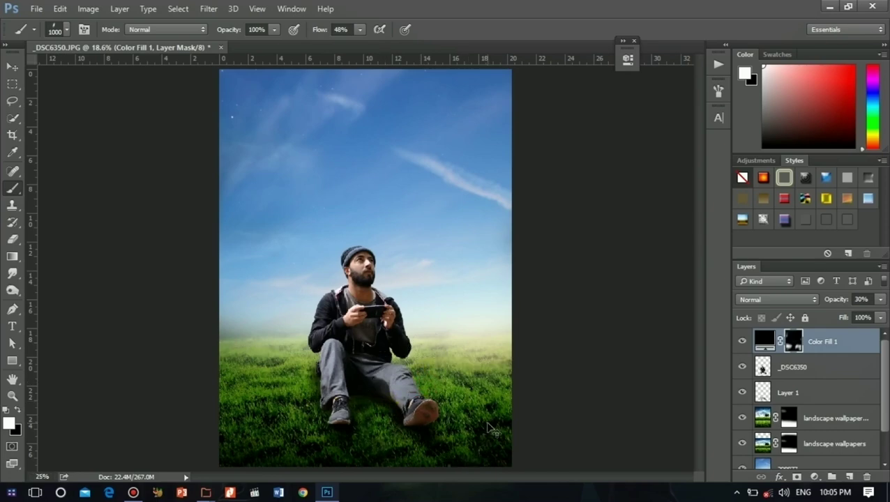
# - Load the man's outline as a selection and darken his outstretched leg by painting white on the Color Fill 1 mask
pyautogui.hotkey('ctrl', '+')
pyautogui.hotkey('ctrl', '+')
pyautogui.hotkey('ctrl', '-')
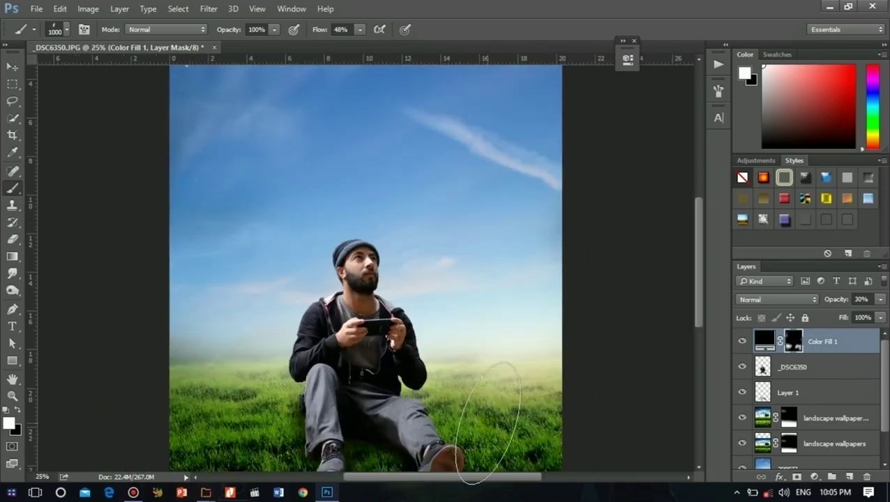
pyautogui.moveTo(701, 273); pyautogui.dragTo(704, 304)
pyautogui.hotkey('ctrl', '+')
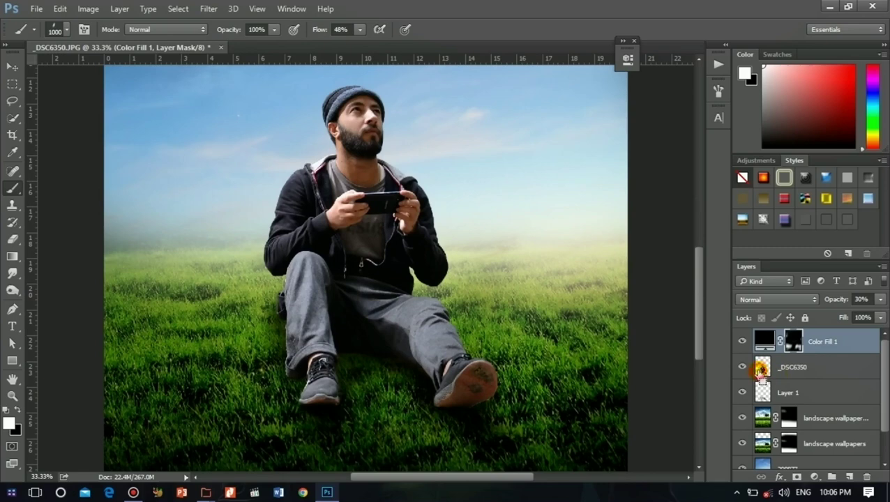
pyautogui.keyDown('ctrl'); pyautogui.click(761, 371); pyautogui.keyUp('ctrl')
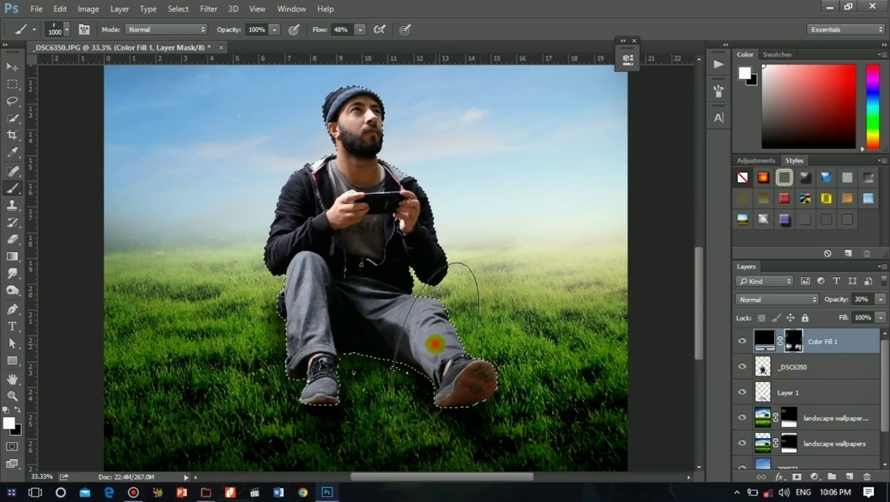
pyautogui.click(435, 344)
pyautogui.click(431, 338)
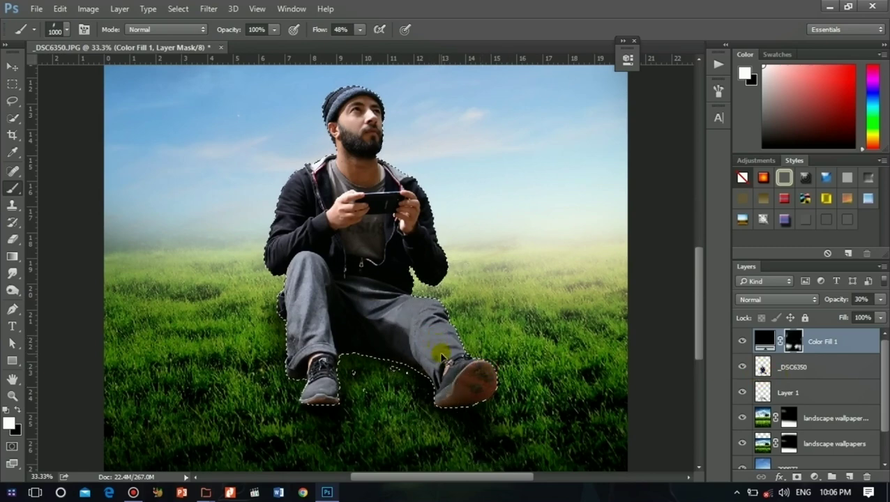
pyautogui.click(389, 315)
pyautogui.click(417, 318)
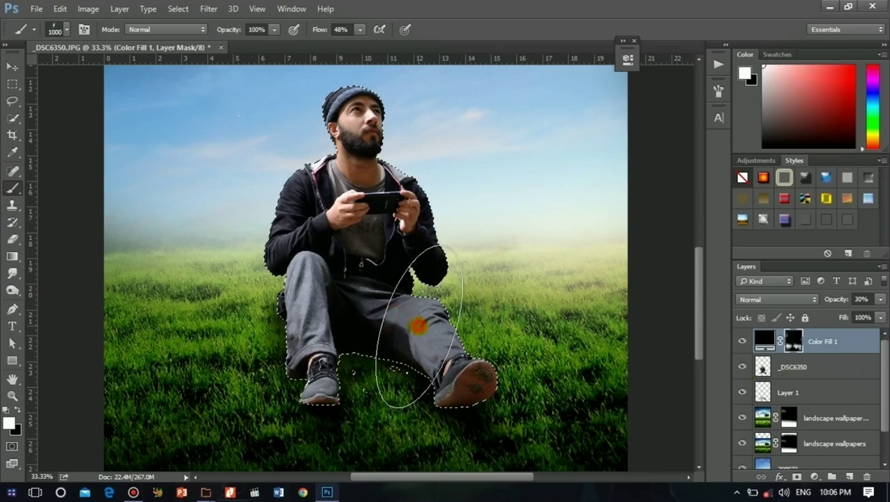
# - Darken the man's bent leg, sleeves and torso with white on the Color Fill 1 mask, and clear the selection
pyautogui.click(281, 300)
pyautogui.moveTo(281, 300)
pyautogui.mouseDown()
pyautogui.moveTo(304, 316)
pyautogui.moveTo(324, 407)
pyautogui.mouseUp()
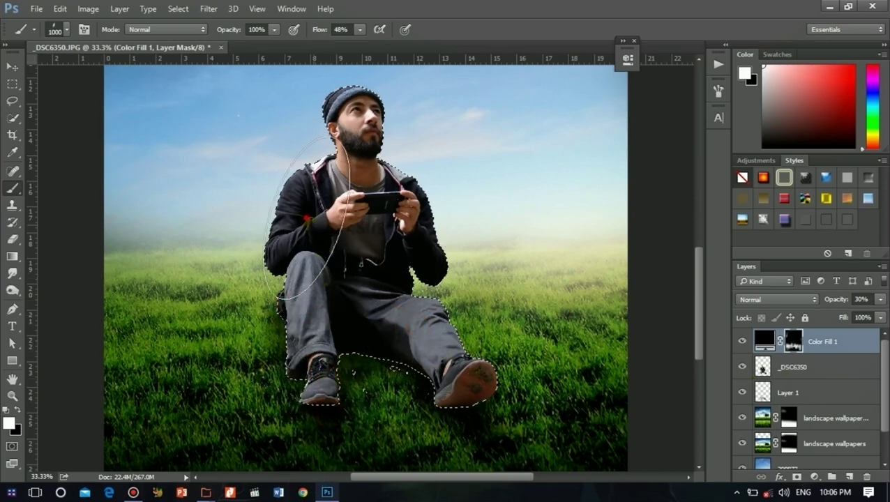
pyautogui.click(305, 217)
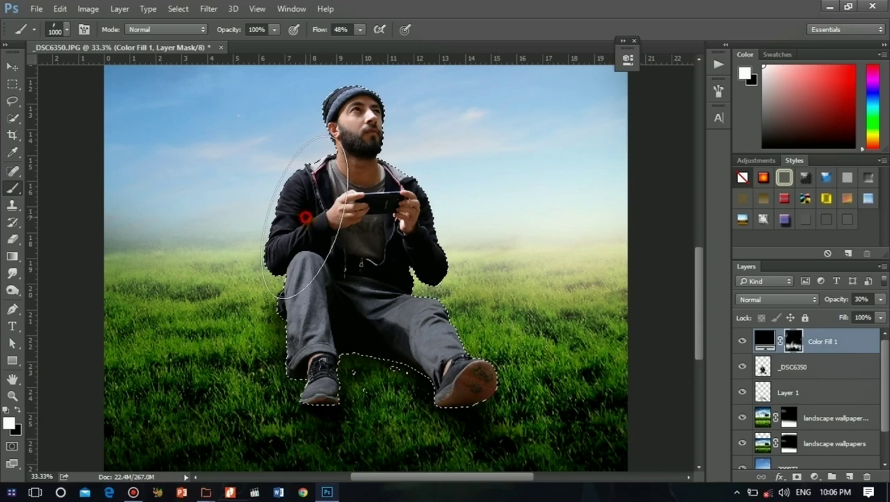
pyautogui.click(432, 249)
pyautogui.click(347, 272)
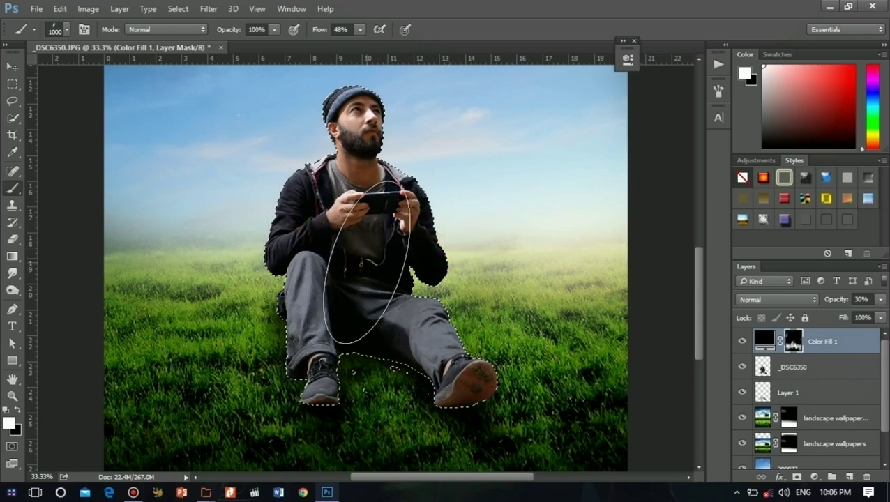
pyautogui.click(317, 101)
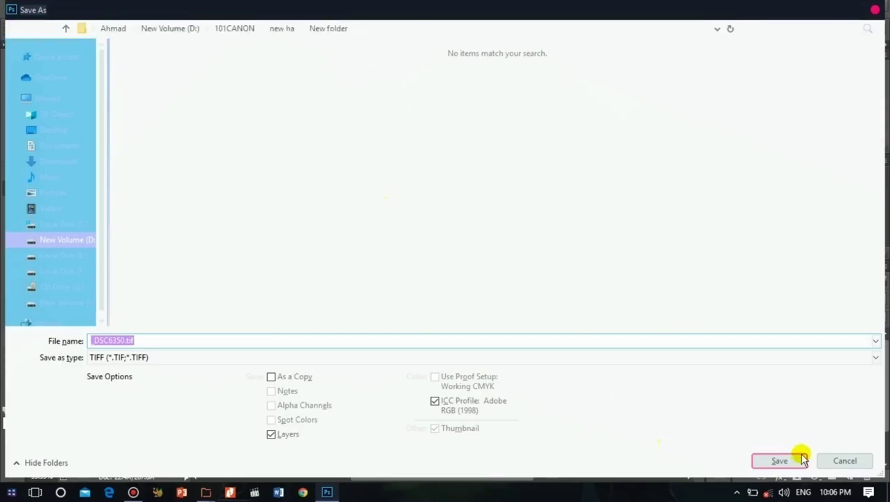
pyautogui.click(843, 463)
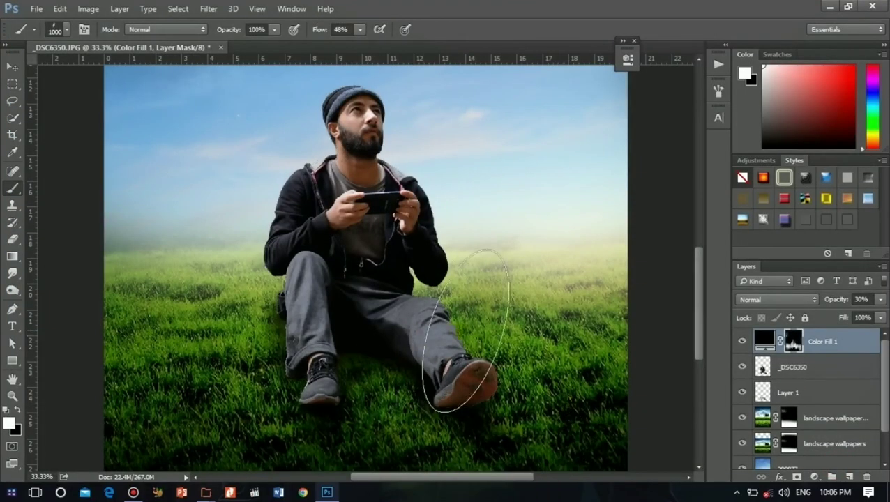
# - Toggle the Color Fill 1 layer's visibility repeatedly to compare the image with and without the darkening
pyautogui.click(745, 341)
pyautogui.click(745, 342)
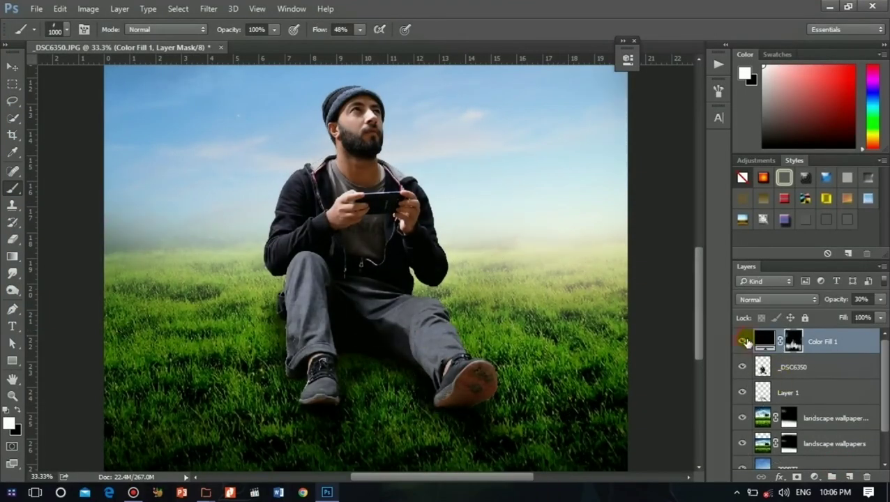
pyautogui.click(745, 341)
pyautogui.click(745, 341)
pyautogui.click(745, 342)
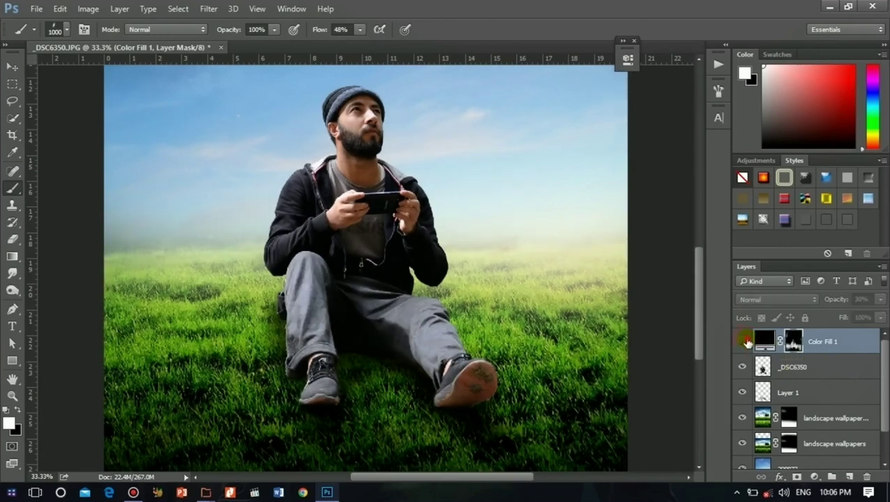
pyautogui.click(745, 341)
pyautogui.click(745, 341)
pyautogui.click(745, 341)
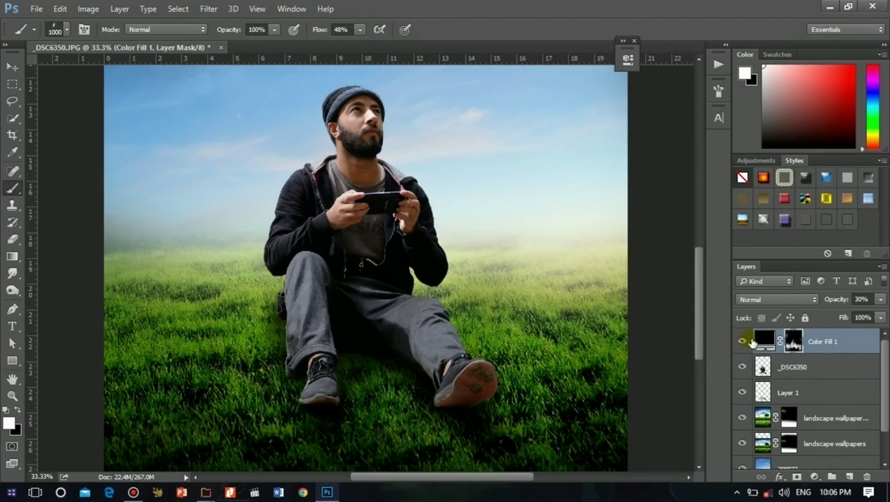
# - Set the Color Fill 1 layer's opacity to 27%, checking the image with and without the layer
pyautogui.click(881, 301)
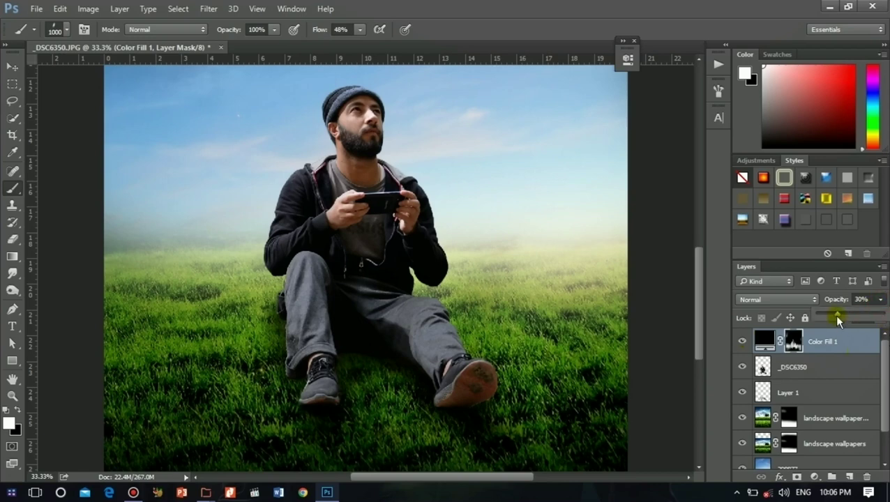
pyautogui.moveTo(836, 319); pyautogui.dragTo(830, 320)
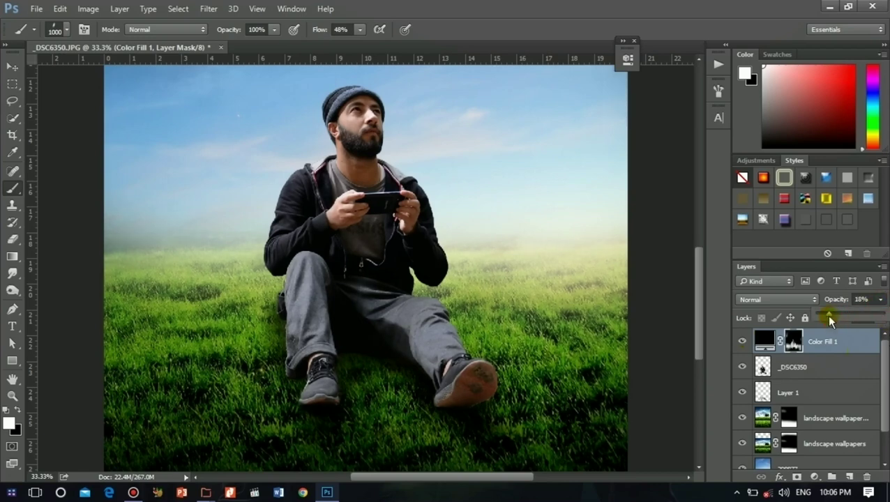
pyautogui.click(737, 339)
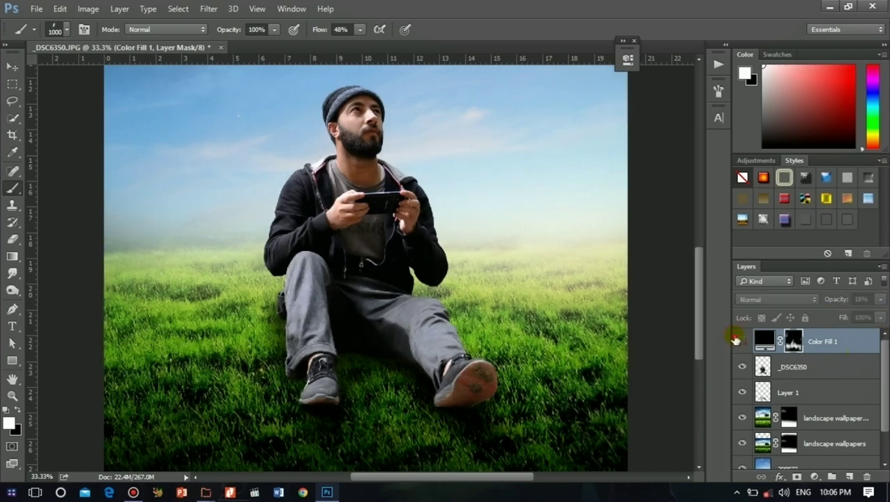
pyautogui.click(738, 341)
pyautogui.click(879, 300)
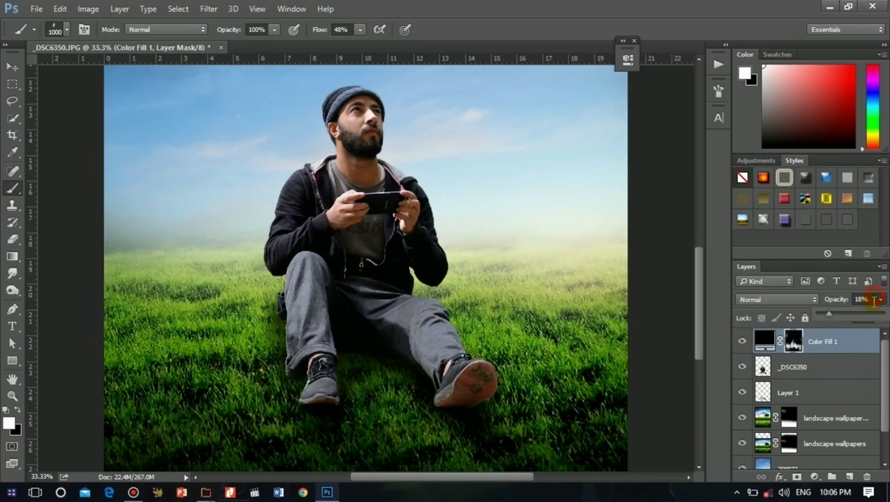
pyautogui.moveTo(837, 316); pyautogui.dragTo(837, 317)
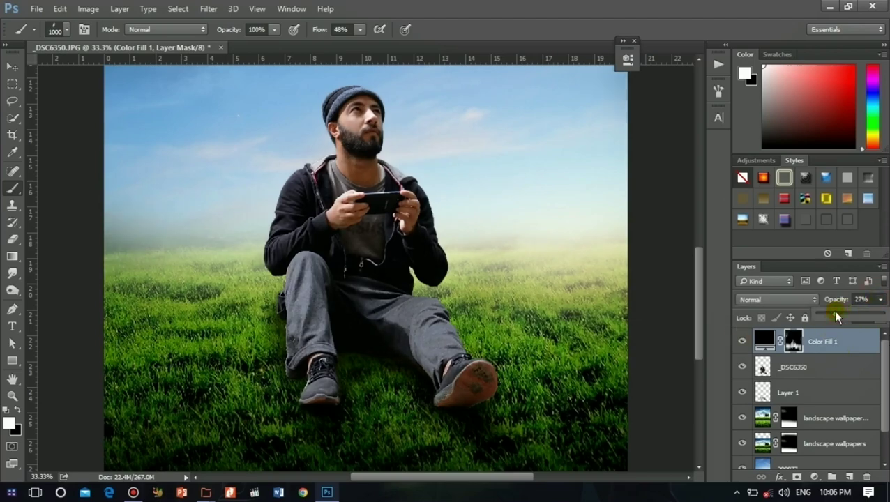
# - Add a layer mask to the _DSC6350 layer and reduce the brush size to 200 px
pyautogui.hotkey('ctrl', '+')
pyautogui.moveTo(700, 279); pyautogui.dragTo(701, 311)
pyautogui.hotkey('ctrl', '+')
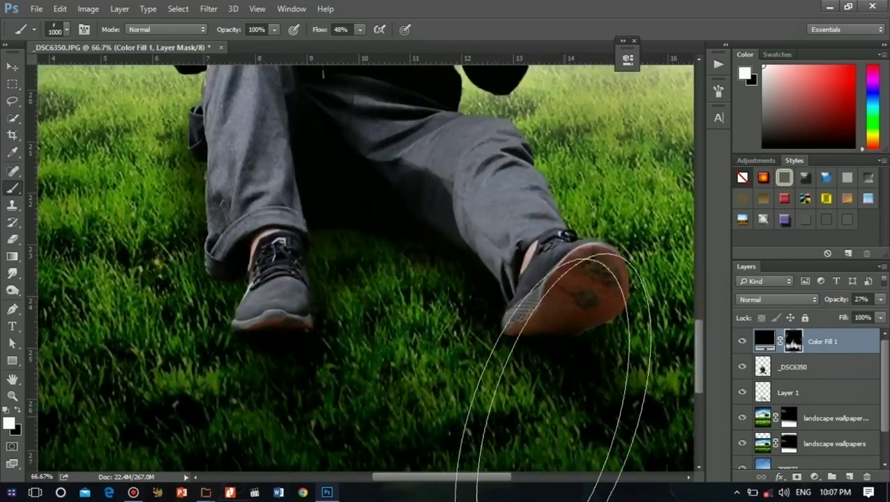
pyautogui.moveTo(473, 478); pyautogui.dragTo(511, 479)
pyautogui.click(803, 368)
pyautogui.click(797, 478)
pyautogui.press('[')
pyautogui.press('[')
pyautogui.press('[')
pyautogui.press('[')
pyautogui.press('[')
pyautogui.press('[')
pyautogui.press('[')
pyautogui.press('[')
pyautogui.rightClick(291, 314)
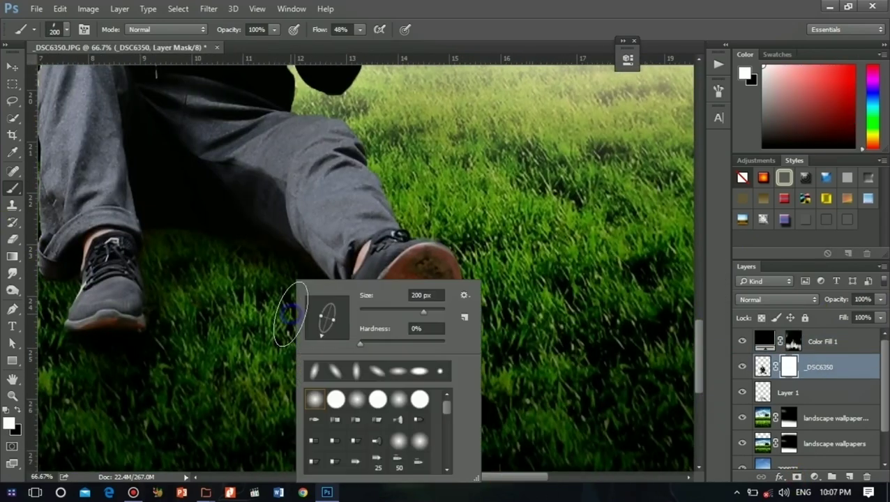
pyautogui.press('Escape')
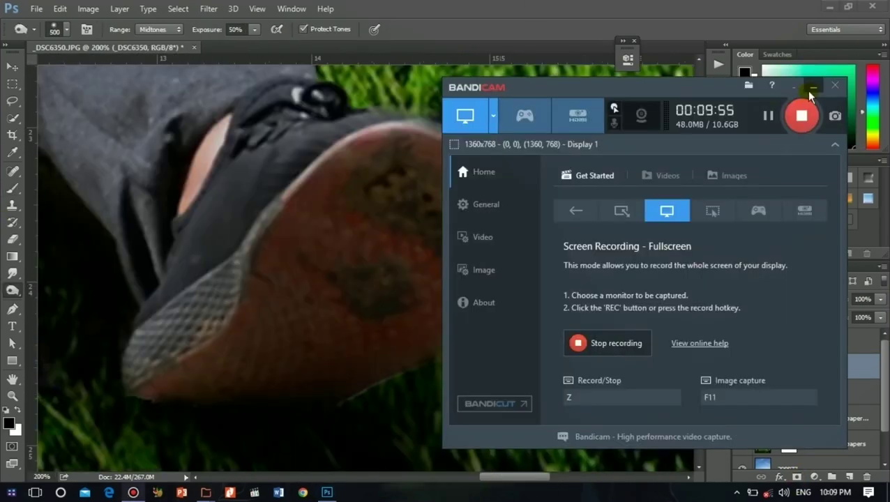
# - Remove the lower dark stain from the shoe sole by cloning nearby clean rubber with a 45 px Clone Stamp
pyautogui.press('s')
pyautogui.press('[')
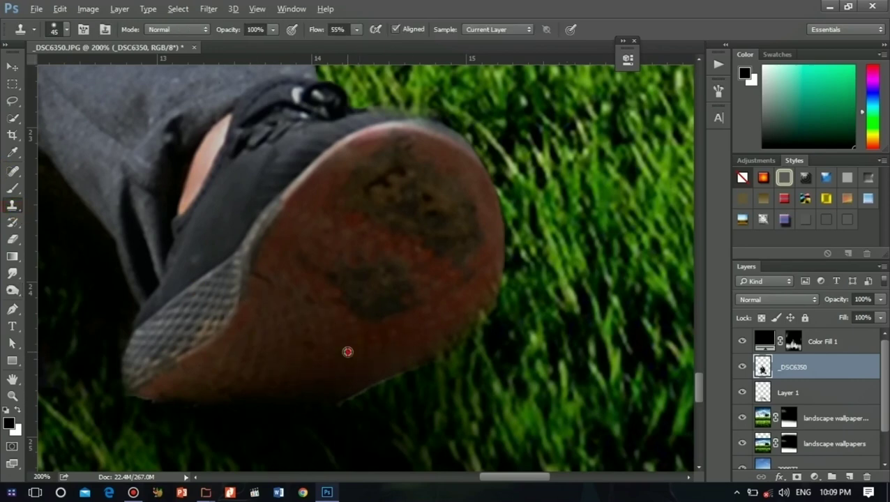
pyautogui.keyDown('alt'); pyautogui.click(437, 305); pyautogui.keyUp('alt')
pyautogui.click(408, 297)
pyautogui.click(384, 276)
pyautogui.keyDown('alt'); pyautogui.click(341, 253); pyautogui.keyUp('alt')
pyautogui.click(305, 265)
pyautogui.click(366, 298)
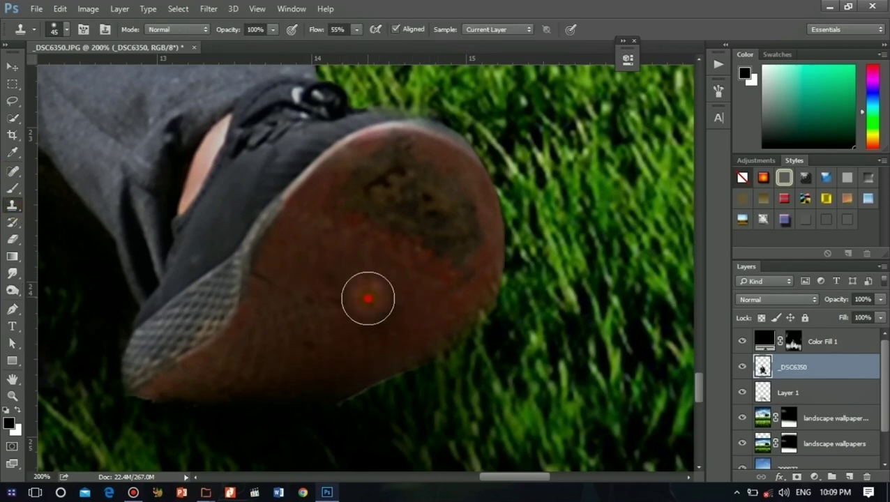
pyautogui.click(392, 309)
# - Clone clean areas of the sole over the large stain at the toe end of the shoe
pyautogui.keyDown('alt'); pyautogui.click(342, 224); pyautogui.keyUp('alt')
pyautogui.click(367, 173)
pyautogui.click(441, 225)
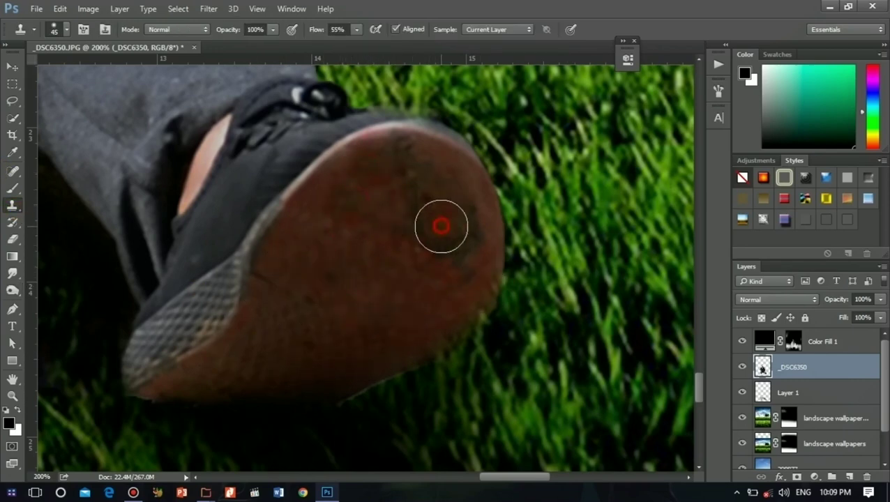
pyautogui.click(469, 245)
pyautogui.keyDown('alt'); pyautogui.click(408, 259); pyautogui.keyUp('alt')
pyautogui.click(409, 187)
pyautogui.click(441, 224)
pyautogui.click(456, 272)
pyautogui.click(412, 169)
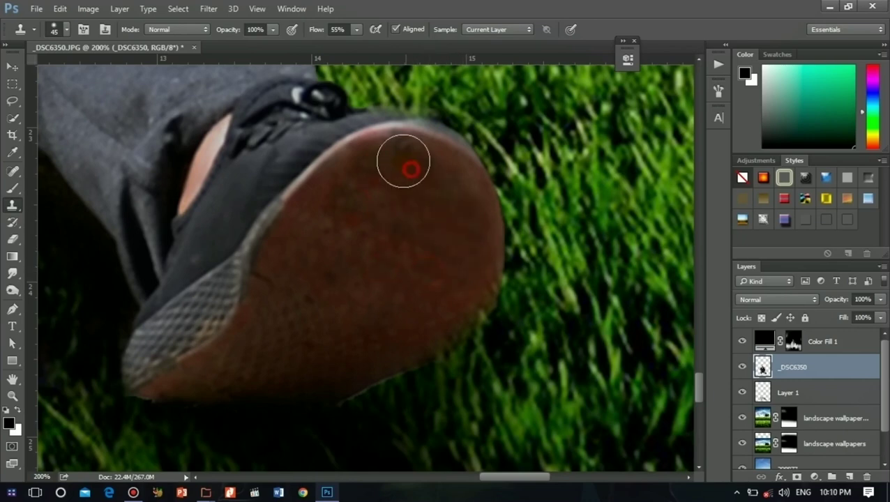
pyautogui.click(404, 154)
pyautogui.hotkey('ctrl', '0')
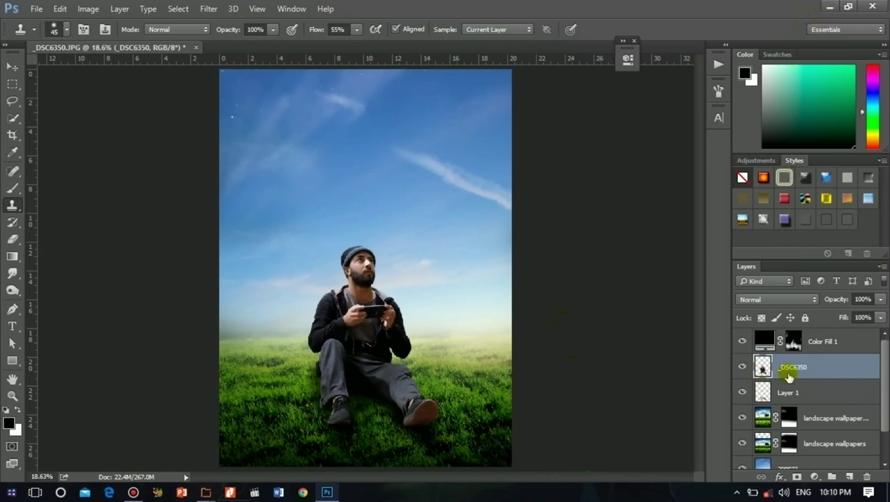
# - Add a white (ffffff) Solid Color fill layer above Color Fill 1 and set its blend mode to Overlay
pyautogui.click(821, 343)
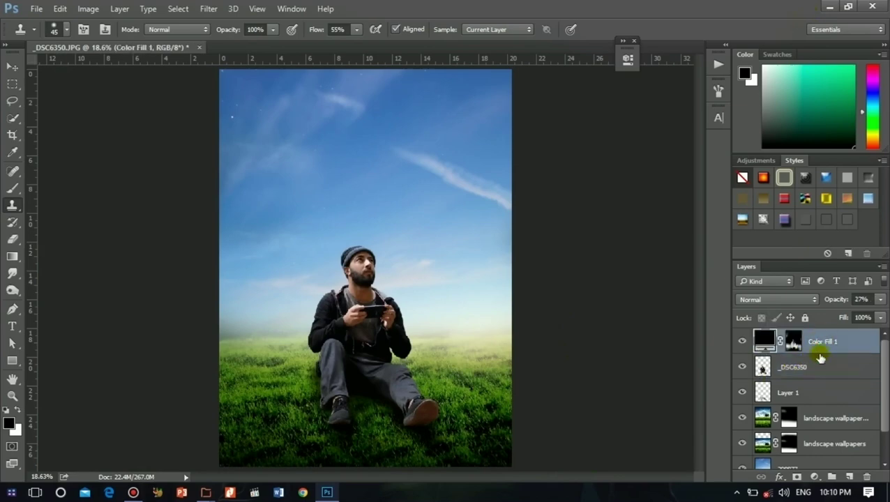
pyautogui.click(820, 367)
pyautogui.click(846, 334)
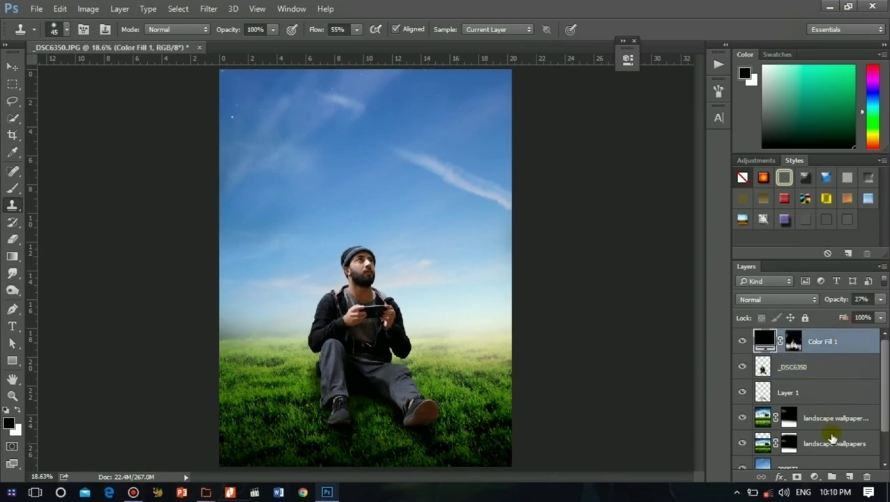
pyautogui.click(816, 478)
pyautogui.click(842, 235)
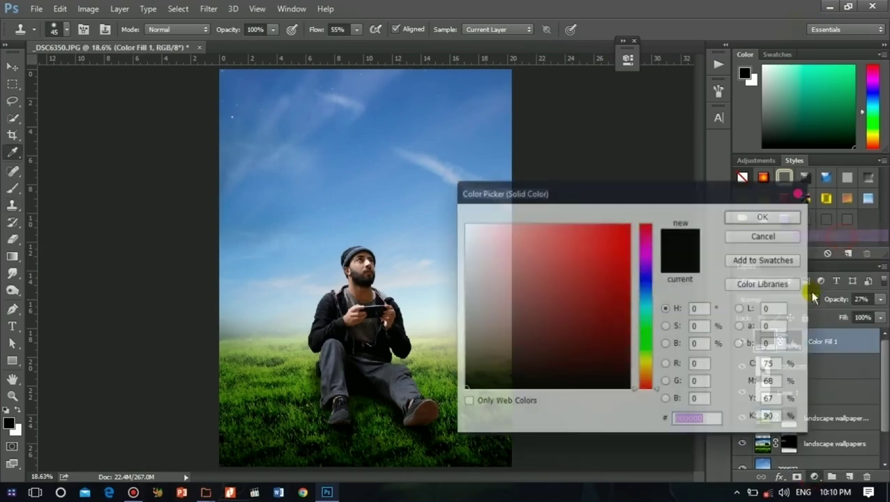
pyautogui.moveTo(543, 241); pyautogui.dragTo(381, 175)
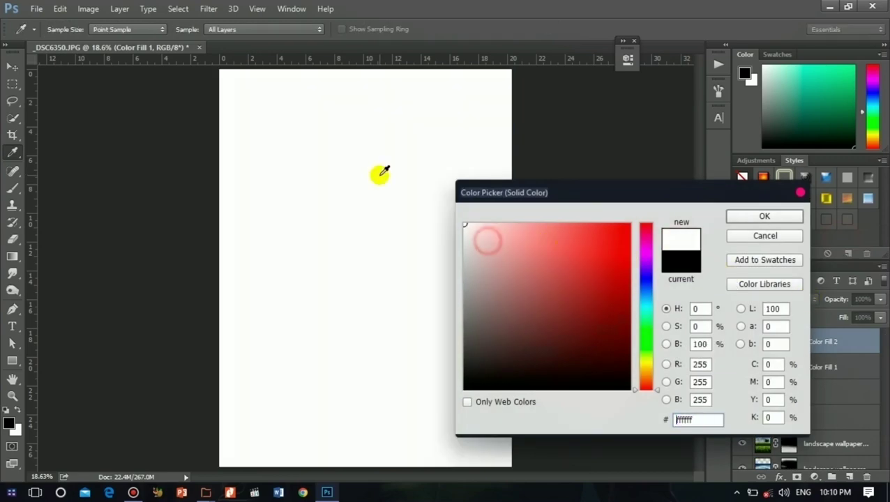
pyautogui.click(750, 220)
pyautogui.click(772, 298)
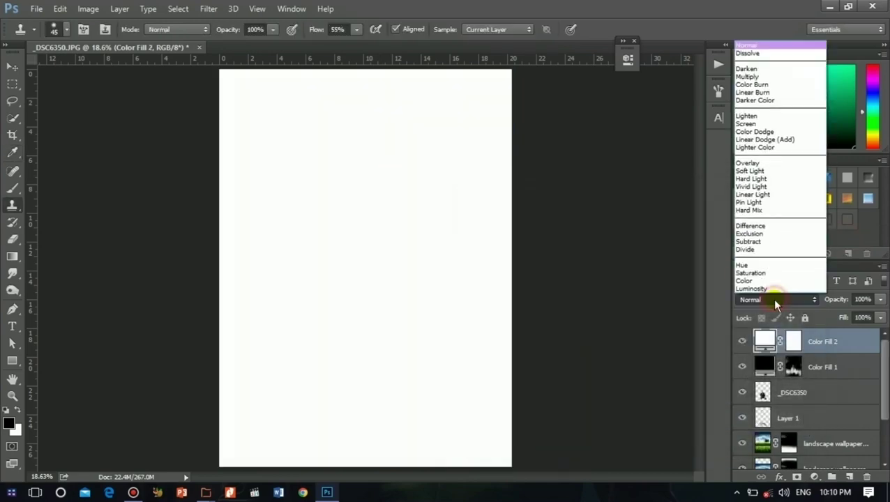
pyautogui.click(772, 162)
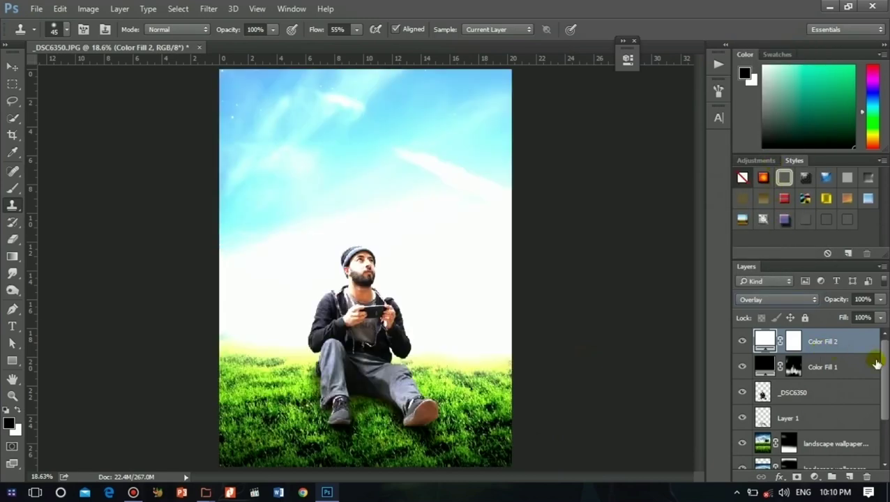
# - Hide the Color Fill 2 brightening across the whole image by painting its mask black with a 900 px brush
pyautogui.click(793, 343)
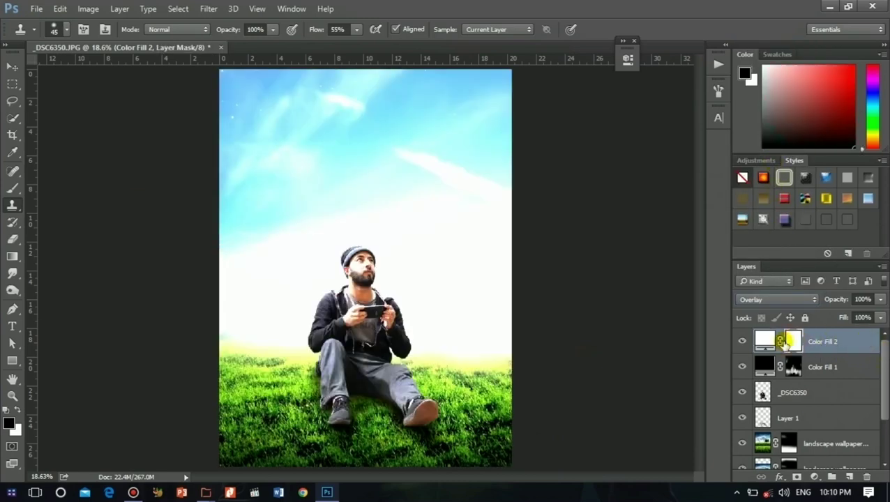
pyautogui.click(12, 187)
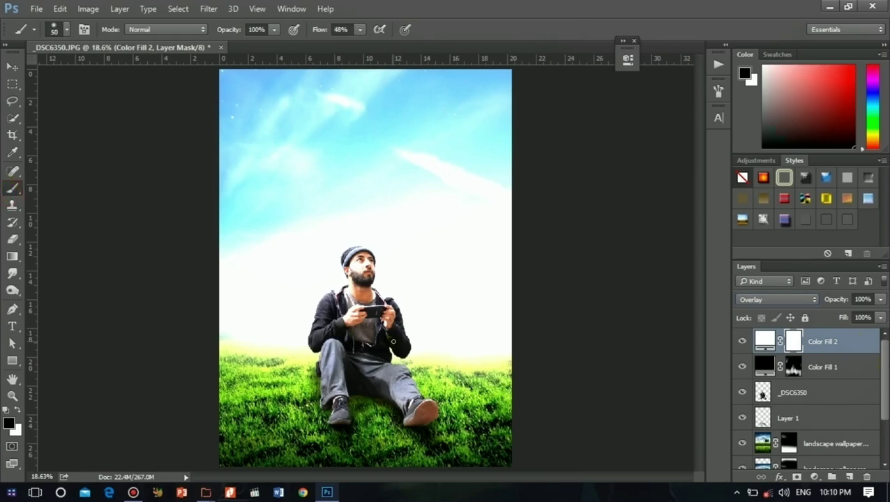
pyautogui.press(']')
pyautogui.press(']')
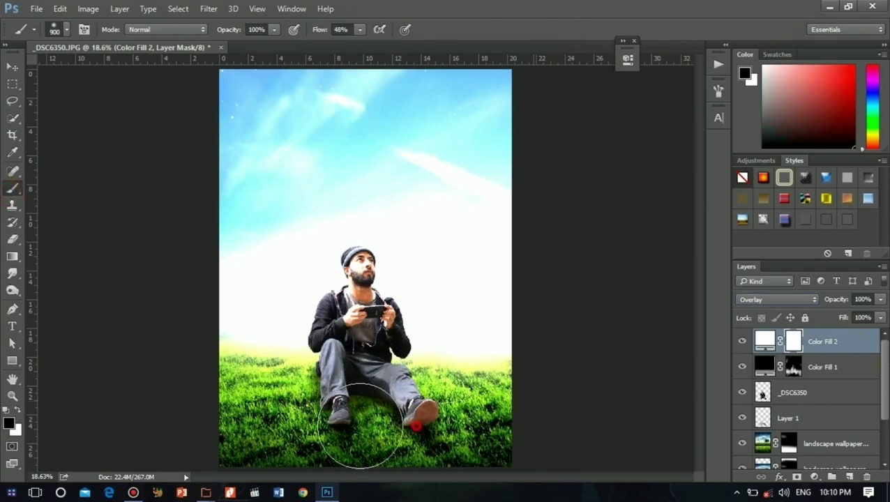
pyautogui.moveTo(358, 447)
pyautogui.mouseDown()
pyautogui.moveTo(288, 440)
pyautogui.moveTo(539, 433)
pyautogui.moveTo(159, 382)
pyautogui.moveTo(512, 358)
pyautogui.moveTo(222, 312)
pyautogui.moveTo(385, 320)
pyautogui.moveTo(255, 293)
pyautogui.moveTo(75, 199)
pyautogui.moveTo(222, 183)
pyautogui.moveTo(536, 205)
pyautogui.moveTo(179, 264)
pyautogui.moveTo(527, 95)
pyautogui.moveTo(516, 143)
pyautogui.moveTo(660, 62)
pyautogui.moveTo(222, 79)
pyautogui.moveTo(464, 218)
pyautogui.moveTo(487, 133)
pyautogui.moveTo(380, 466)
pyautogui.moveTo(374, 208)
pyautogui.mouseUp()
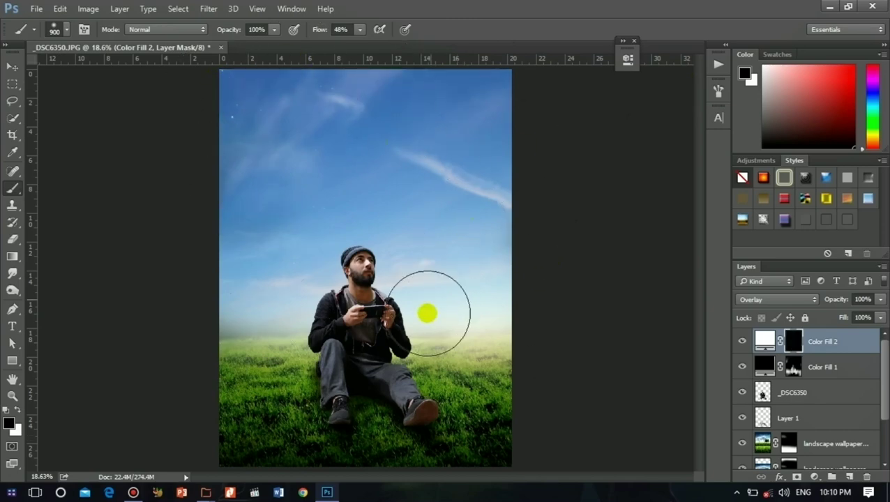
# - Switch the painting colour to white, shrink the brush to 150 px, and undo a trial stroke over the man's beanie
pyautogui.hotkey('ctrl', '+')
pyautogui.hotkey('ctrl', '+')
pyautogui.hotkey('ctrl', '+')
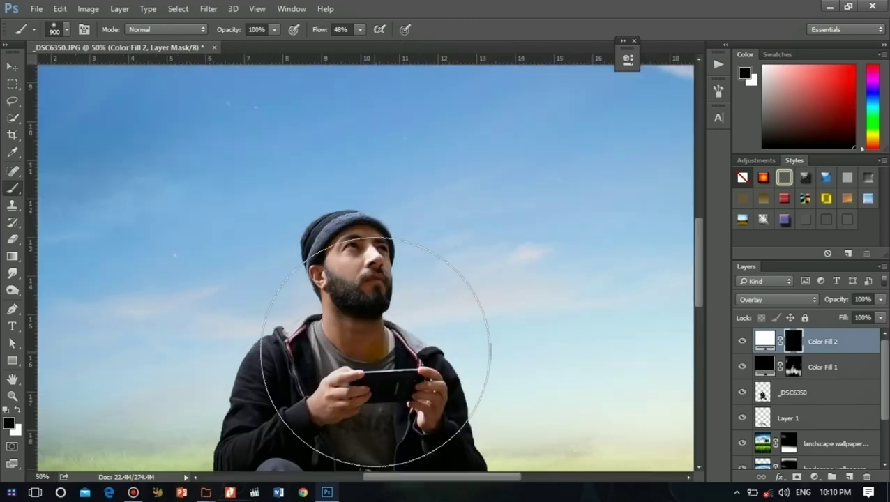
pyautogui.moveTo(696, 297); pyautogui.dragTo(699, 307)
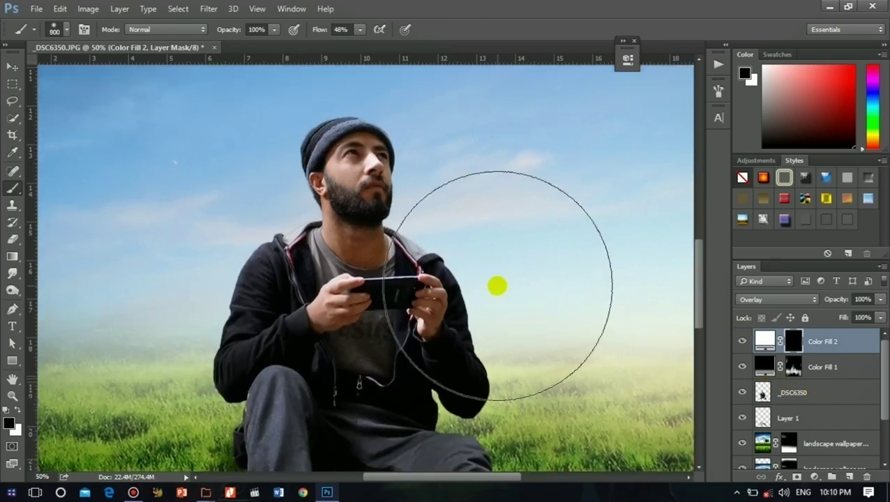
pyautogui.press('[')
pyautogui.press('[')
pyautogui.press('[')
pyautogui.press('x')
pyautogui.press('[')
pyautogui.press('[')
pyautogui.press('[')
pyautogui.press('[')
pyautogui.press('[')
pyautogui.press('[')
pyautogui.press('[')
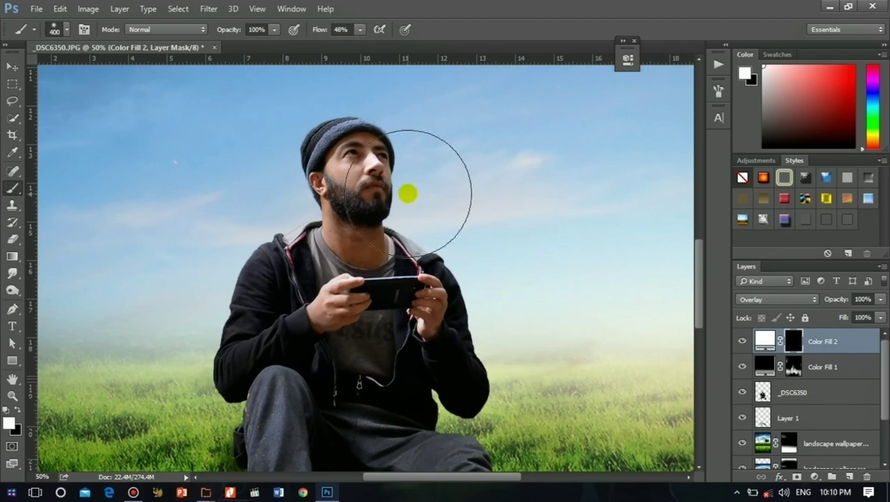
pyautogui.moveTo(339, 92); pyautogui.dragTo(365, 123)
pyautogui.hotkey('ctrl', 'z')
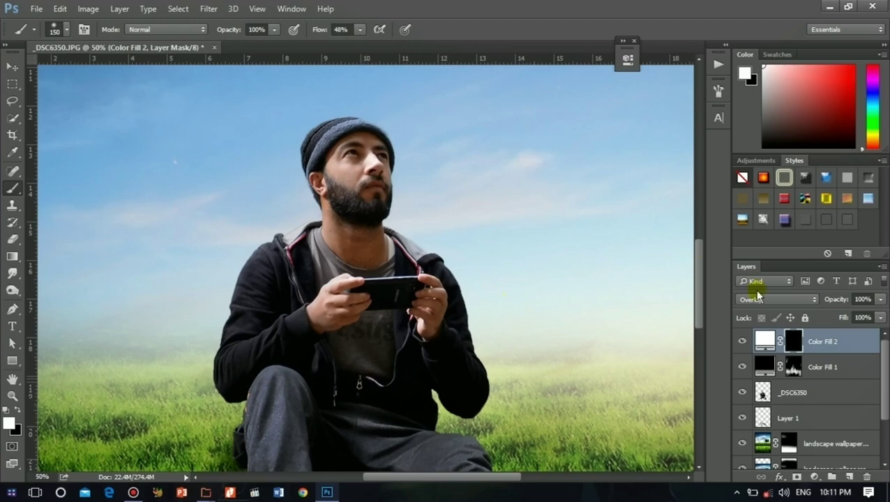
# - Within a selection of the man's outline, brighten his head, shoulders and sleeves by painting white on the Color Fill 2 mask at 150 and 300 px
pyautogui.keyDown('ctrl'); pyautogui.click(764, 395); pyautogui.keyUp('ctrl')
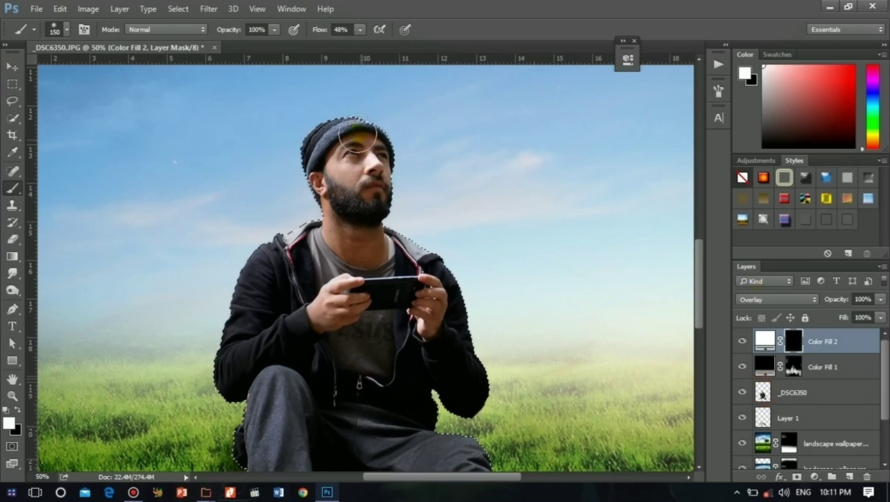
pyautogui.moveTo(357, 135)
pyautogui.mouseDown()
pyautogui.moveTo(346, 107)
pyautogui.moveTo(296, 134)
pyautogui.moveTo(290, 153)
pyautogui.moveTo(297, 173)
pyautogui.moveTo(302, 148)
pyautogui.moveTo(296, 197)
pyautogui.moveTo(311, 218)
pyautogui.moveTo(310, 207)
pyautogui.moveTo(309, 243)
pyautogui.moveTo(294, 208)
pyautogui.moveTo(261, 234)
pyautogui.moveTo(219, 311)
pyautogui.moveTo(198, 368)
pyautogui.mouseUp()
pyautogui.press(']')
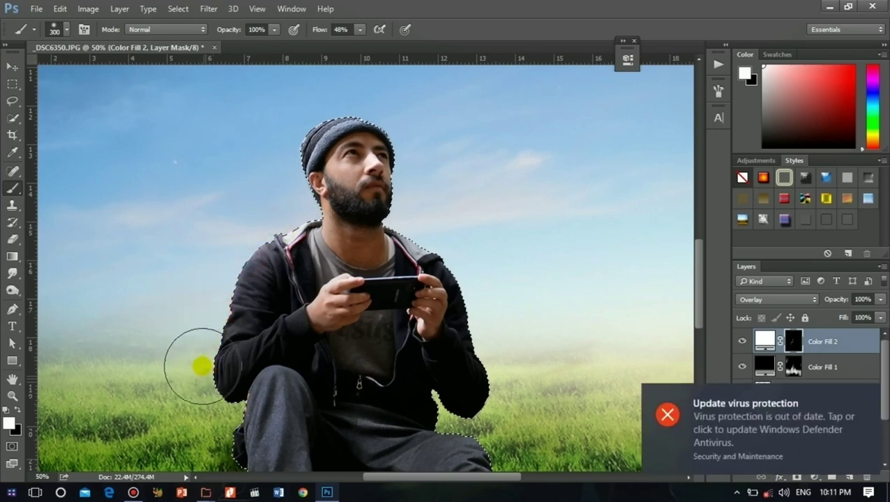
pyautogui.moveTo(452, 262)
pyautogui.mouseDown()
pyautogui.moveTo(439, 239)
pyautogui.moveTo(453, 251)
pyautogui.mouseUp()
pyautogui.moveTo(485, 328); pyautogui.dragTo(502, 405)
pyautogui.moveTo(249, 402); pyautogui.dragTo(238, 439)
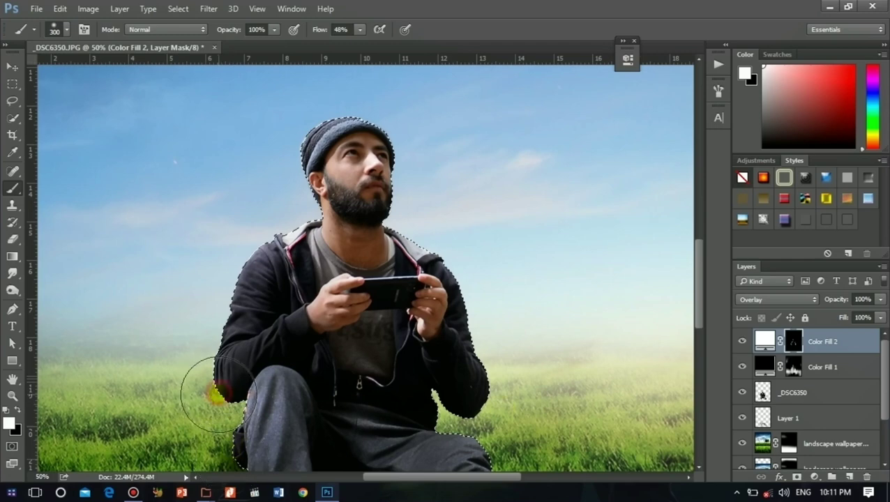
pyautogui.moveTo(702, 296); pyautogui.dragTo(700, 336)
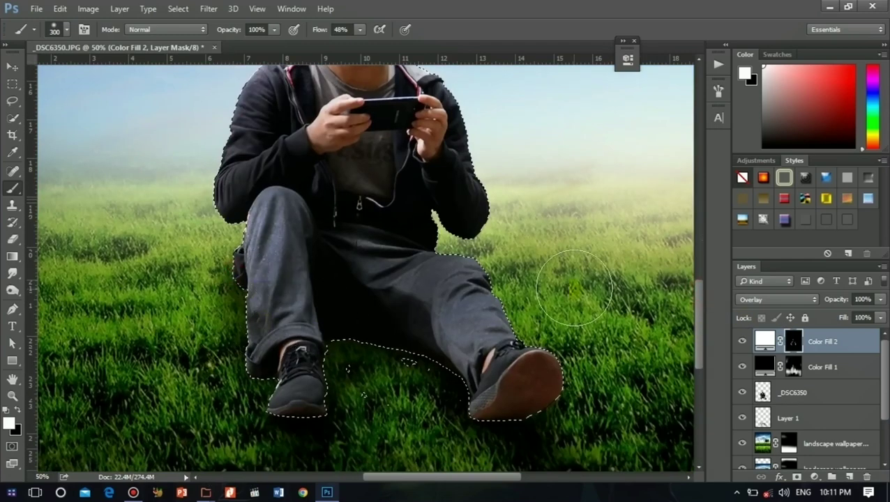
pyautogui.hotkey('ctrl', '-')
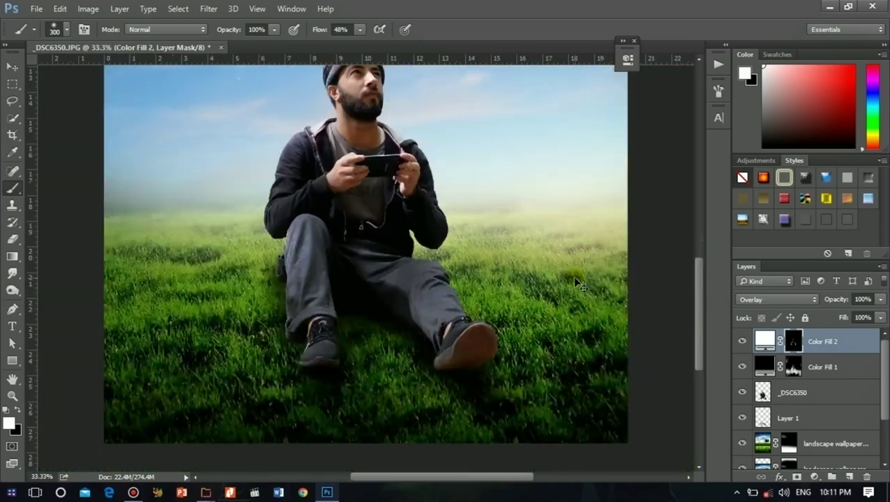
pyautogui.hotkey('ctrl', '+')
pyautogui.hotkey('ctrl', '+')
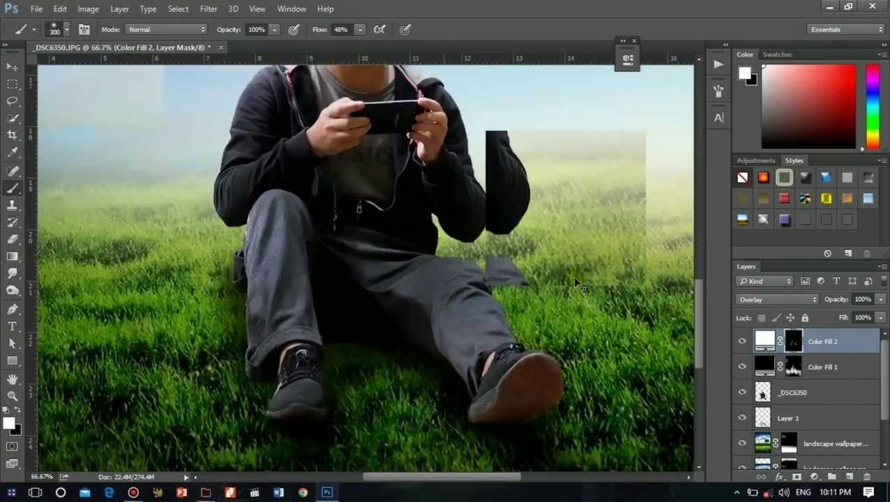
pyautogui.moveTo(696, 332); pyautogui.dragTo(682, 293)
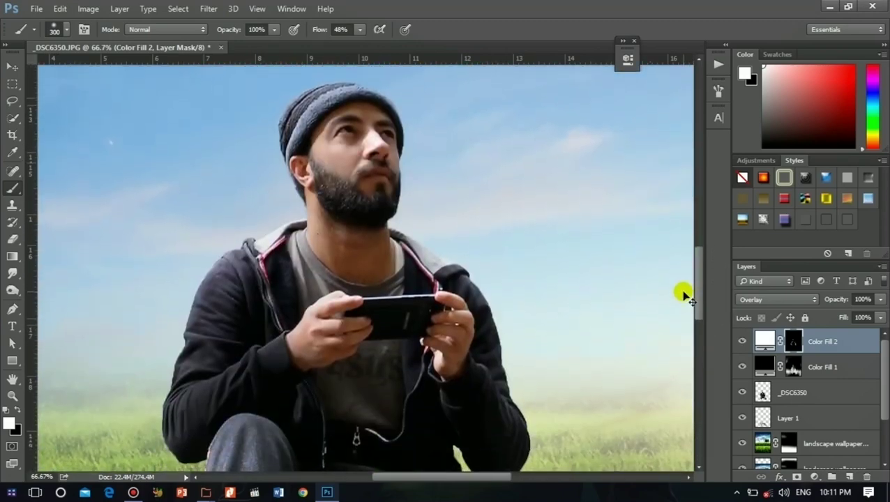
pyautogui.hotkey('ctrl', '0')
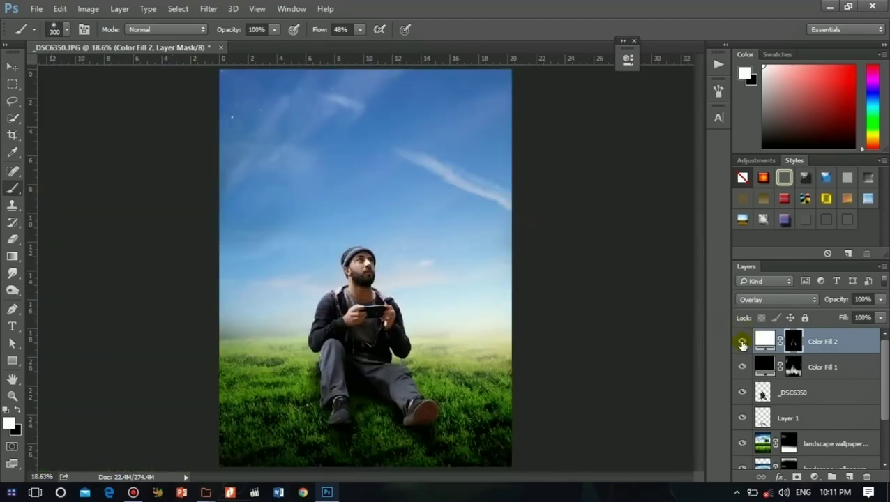
# - Compare the image with and without the Color Fill 2 brightening by toggling that layer's visibility
pyautogui.click(743, 343)
pyautogui.click(742, 343)
pyautogui.click(742, 343)
pyautogui.click(742, 343)
# - Try brightening the man's head and neck with white 300 px dabs on the Color Fill 2 mask
pyautogui.click(319, 299)
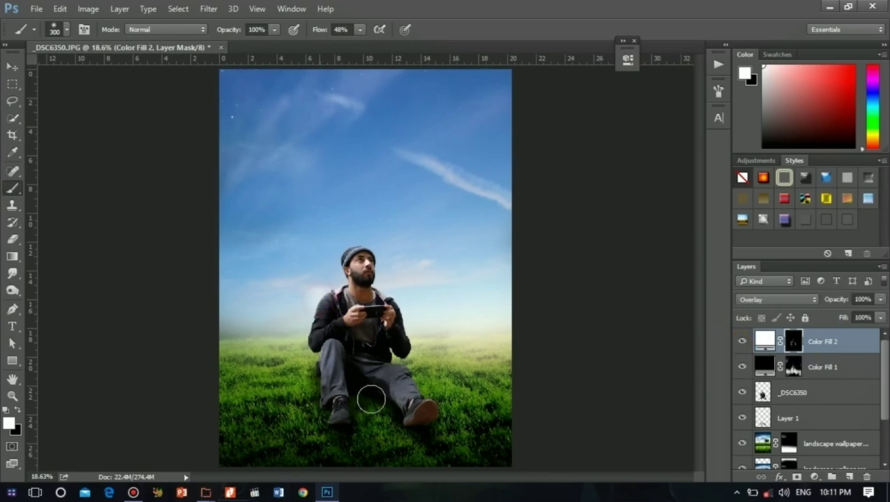
pyautogui.hotkey('ctrl', '+')
pyautogui.hotkey('ctrl', '+')
pyautogui.hotkey('ctrl', '+')
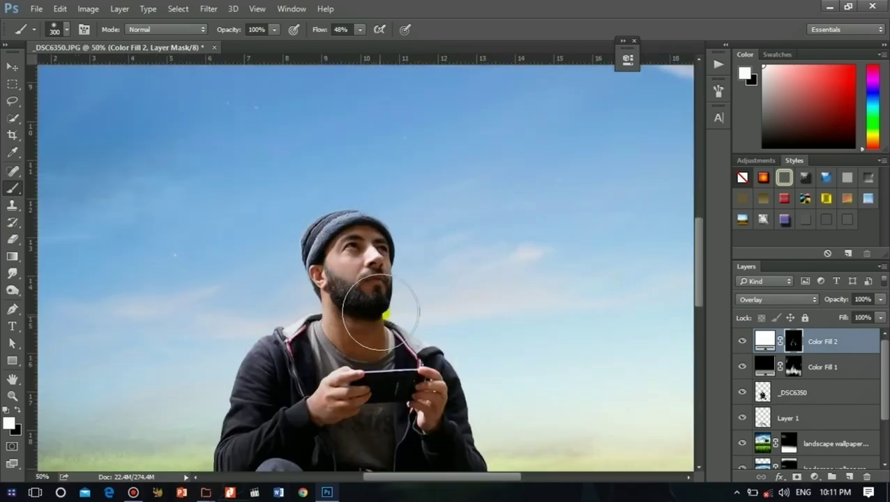
pyautogui.click(312, 235)
pyautogui.click(298, 220)
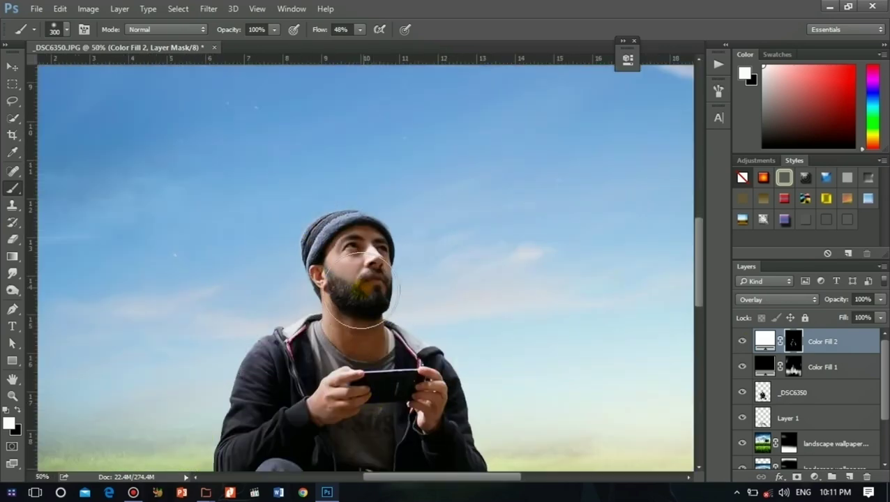
pyautogui.click(357, 303)
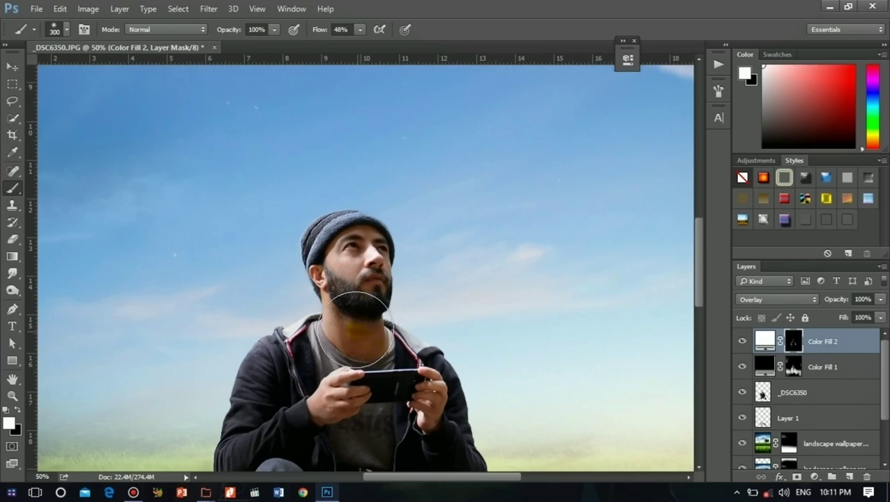
# - Load the _DSC6350 outline as a selection, paint a trial 600 px white stroke over the man's face, and undo it
pyautogui.press(']')
pyautogui.press(']')
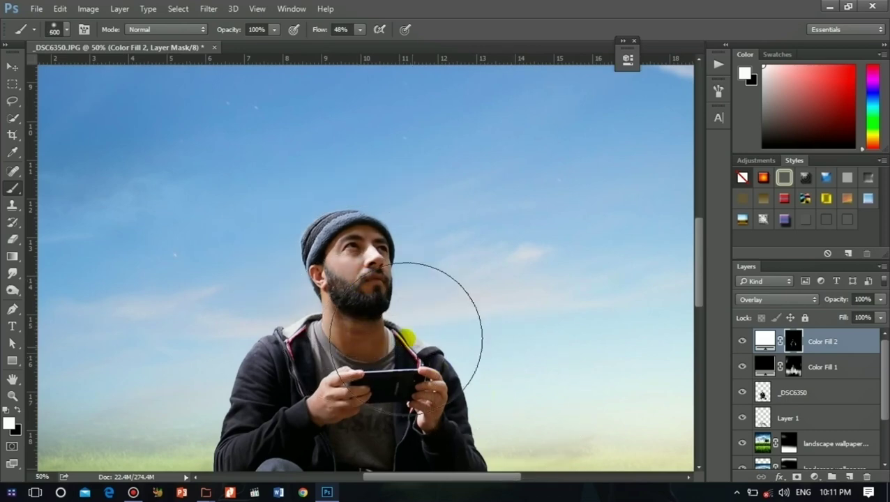
pyautogui.keyDown('ctrl'); pyautogui.click(763, 395); pyautogui.keyUp('ctrl')
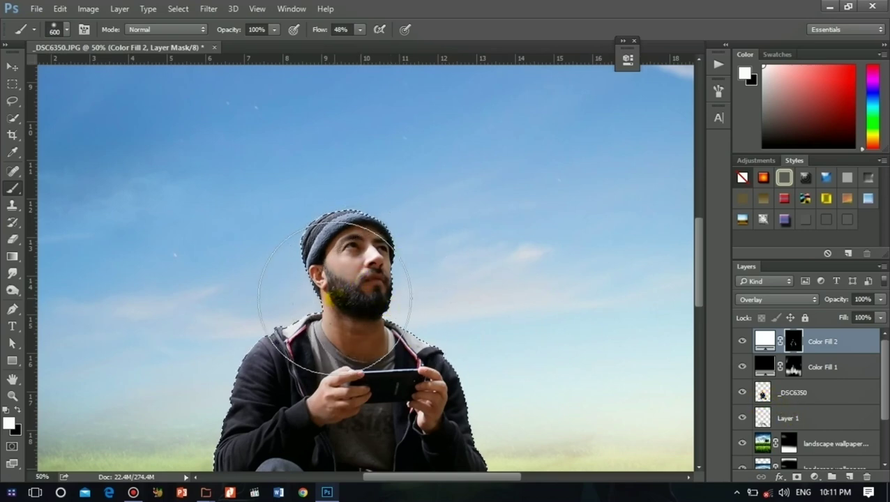
pyautogui.click(327, 318)
pyautogui.hotkey('ctrl', 'z')
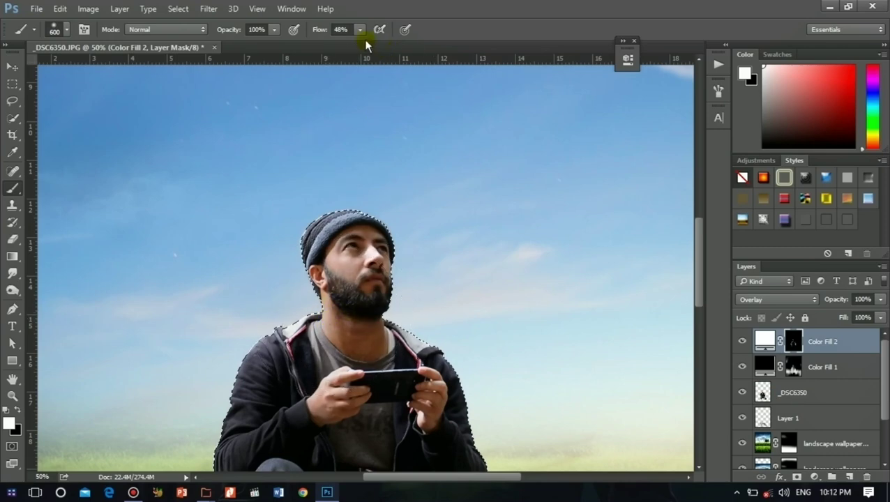
# - Lower the brush flow to 24% and undo a trial dab over the man's face
pyautogui.click(360, 29)
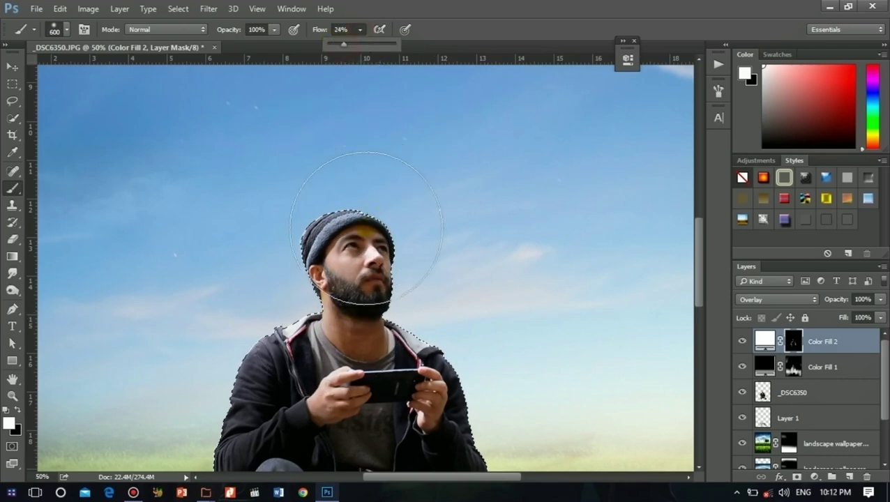
pyautogui.click(354, 255)
pyautogui.hotkey('ctrl', 'z')
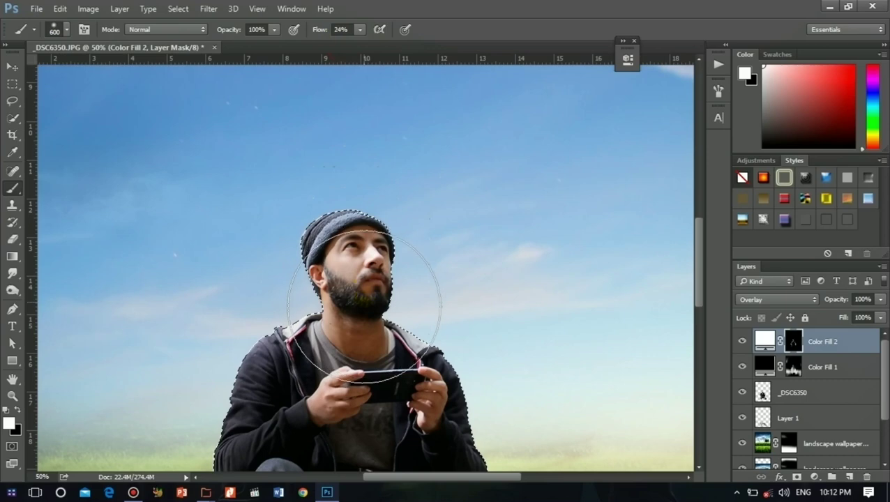
pyautogui.hotkey('ctrl', '-')
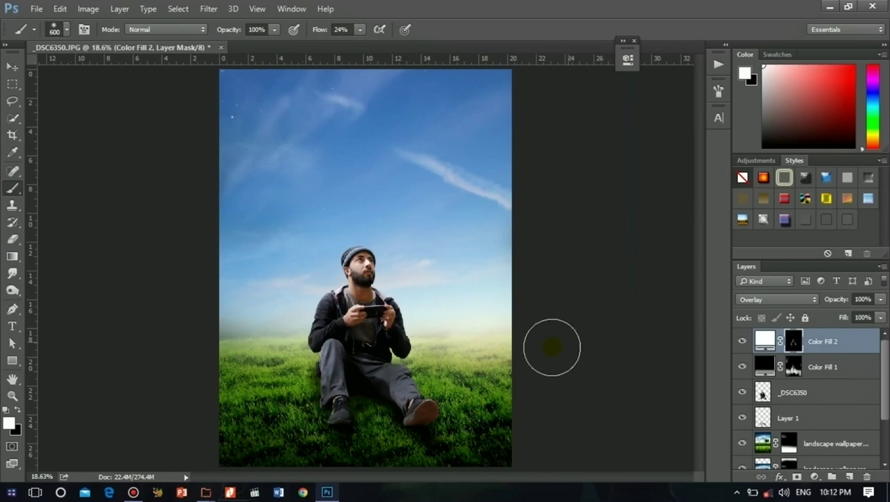
# - Add a new layer directly above Layer 1 and set up a white 2000 px brush
pyautogui.click(799, 413)
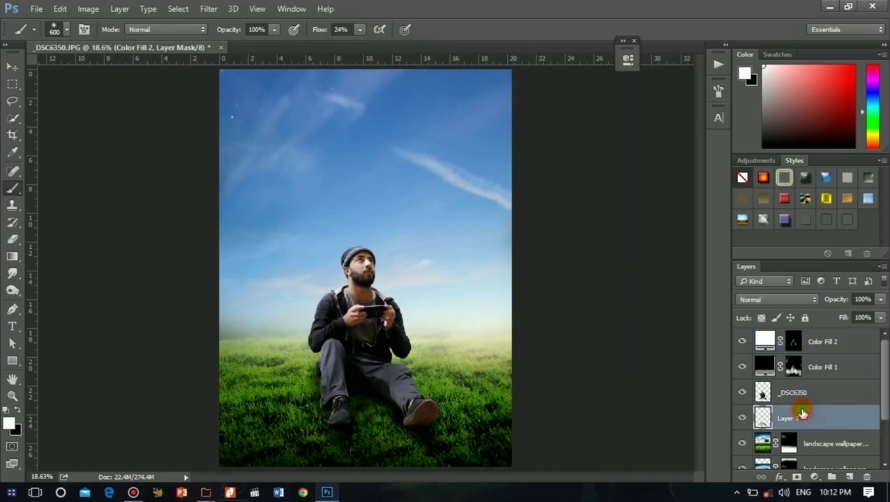
pyautogui.click(847, 476)
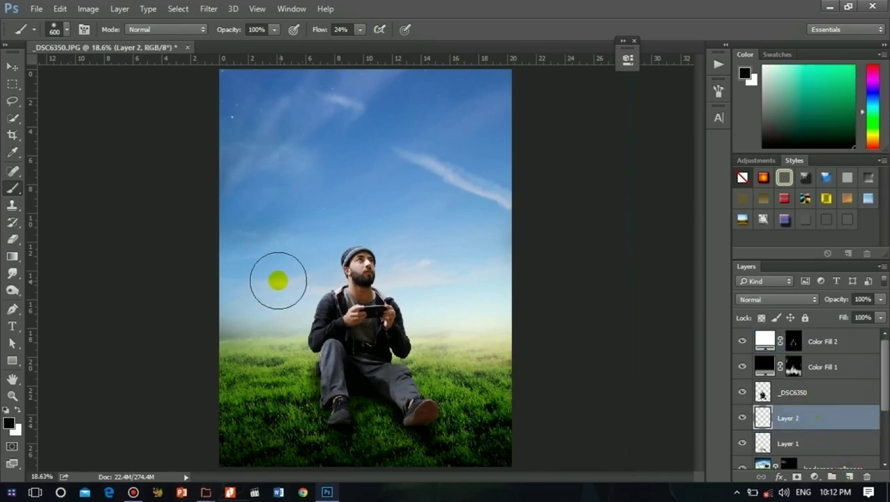
pyautogui.press('x')
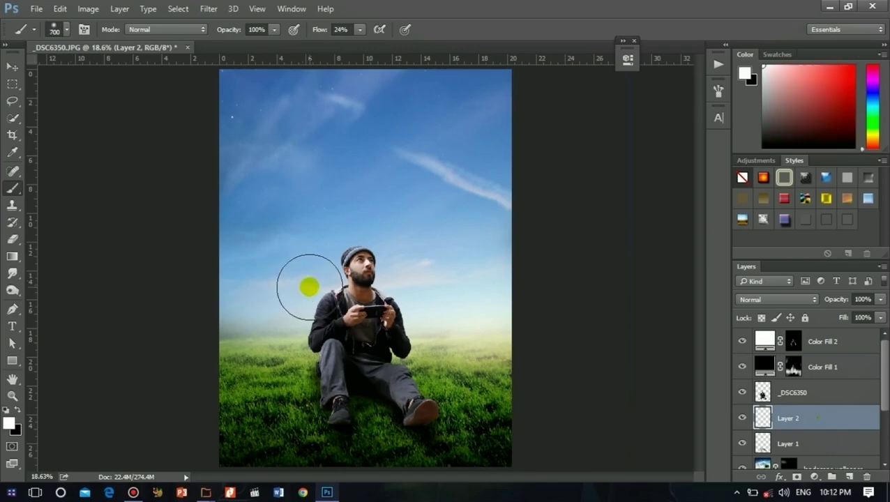
pyautogui.press(']')
pyautogui.press(']')
pyautogui.press(']')
pyautogui.press(']')
pyautogui.press(']')
pyautogui.press(']')
pyautogui.press(']')
pyautogui.press(']')
pyautogui.press(']')
pyautogui.press(']')
pyautogui.press(']')
pyautogui.press(']')
pyautogui.press(']')
pyautogui.press(']')
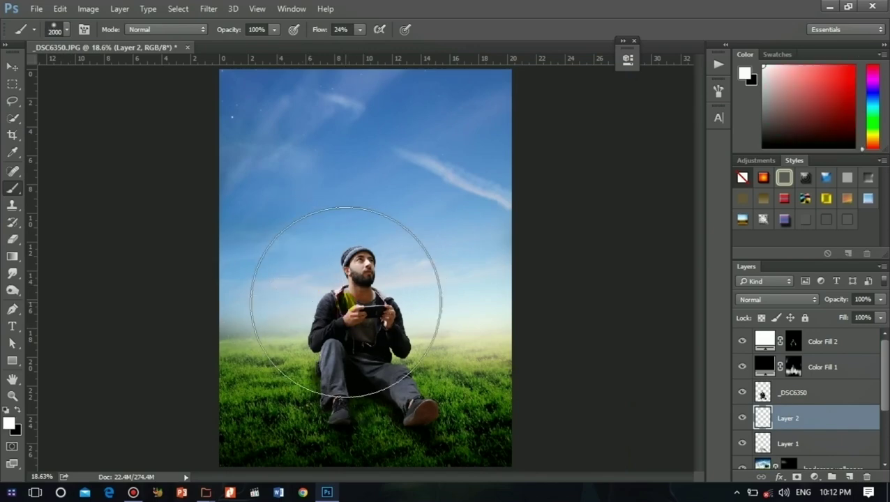
# - Paint a soft white glow behind the man on Layer 2 and set the layer's blend mode to Overlay
pyautogui.moveTo(345, 302)
pyautogui.mouseDown()
pyautogui.moveTo(360, 319)
pyautogui.moveTo(373, 312)
pyautogui.moveTo(370, 345)
pyautogui.mouseUp()
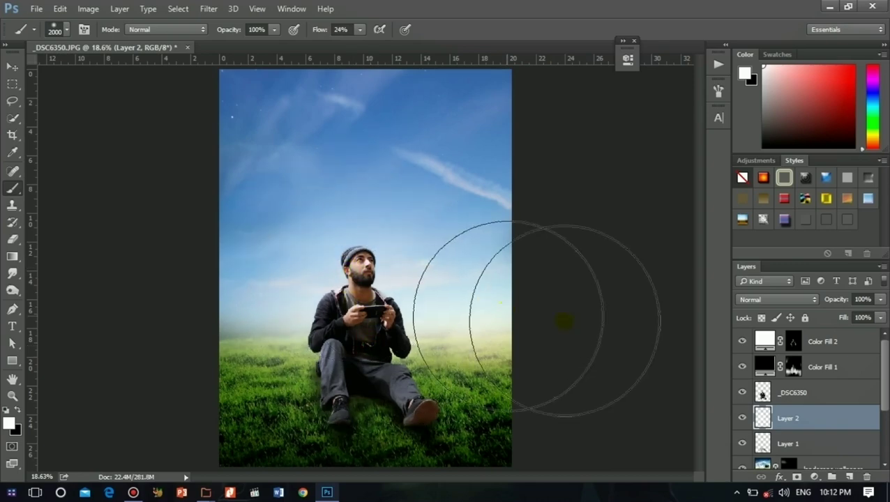
pyautogui.click(771, 299)
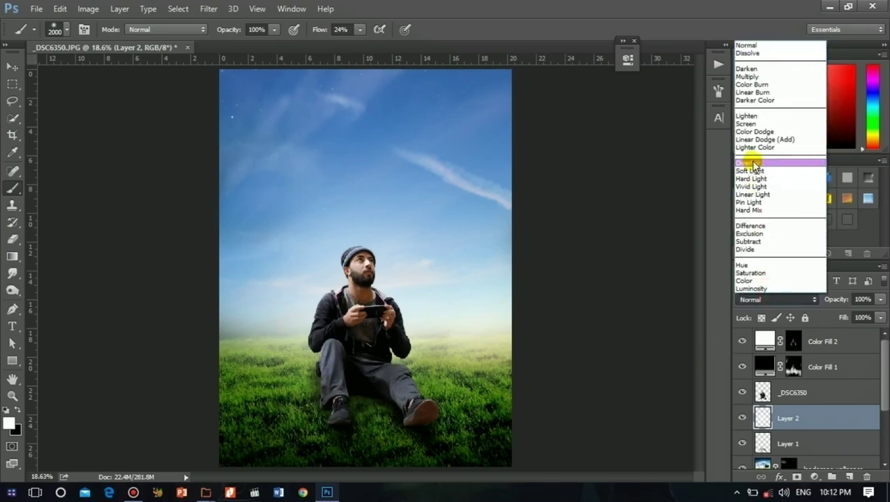
pyautogui.click(760, 164)
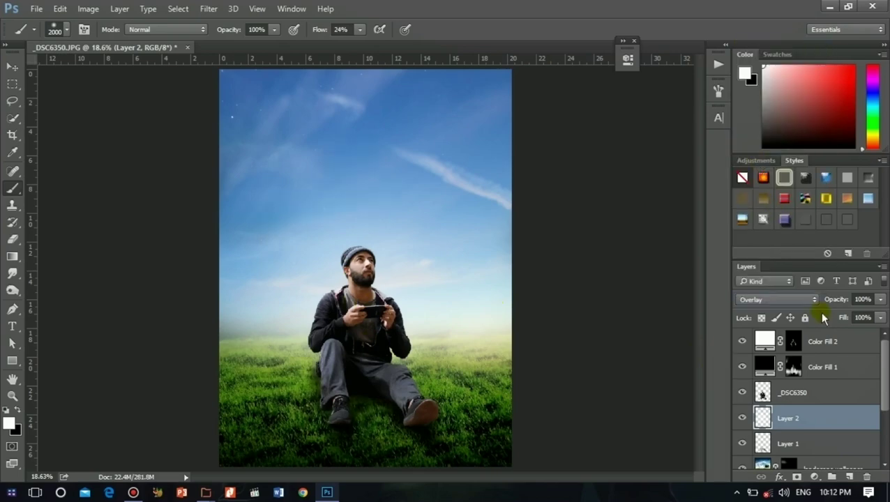
# - Compare the scene with and without the Layer 2 glow, both close up and at full view
pyautogui.click(742, 418)
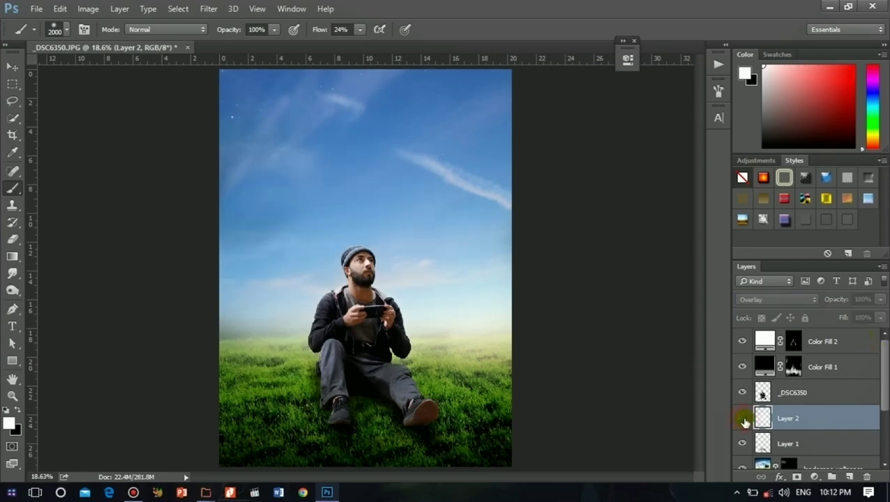
pyautogui.click(742, 418)
pyautogui.hotkey('ctrl', '+')
pyautogui.hotkey('ctrl', '+')
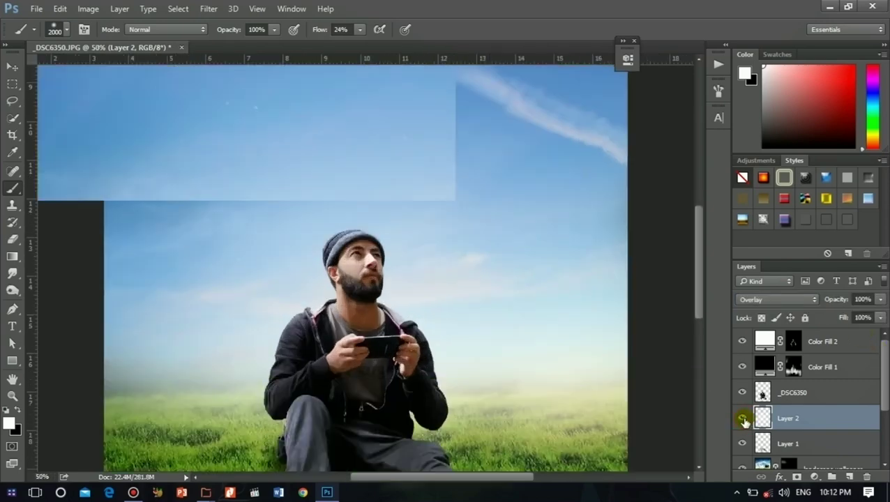
pyautogui.hotkey('ctrl', '0')
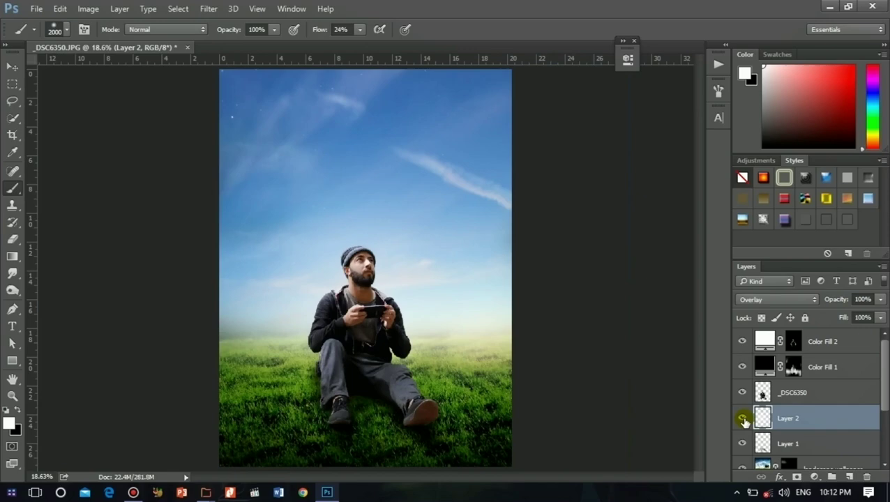
pyautogui.click(742, 419)
pyautogui.click(742, 419)
pyautogui.click(742, 419)
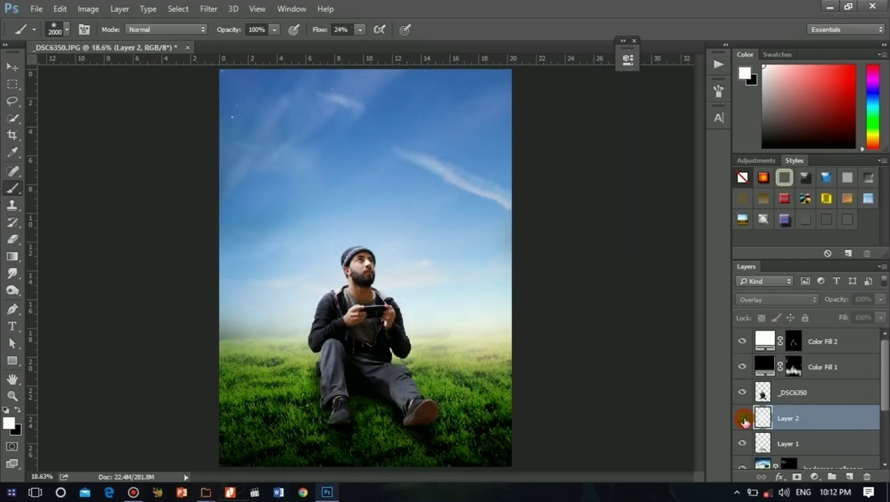
pyautogui.click(744, 421)
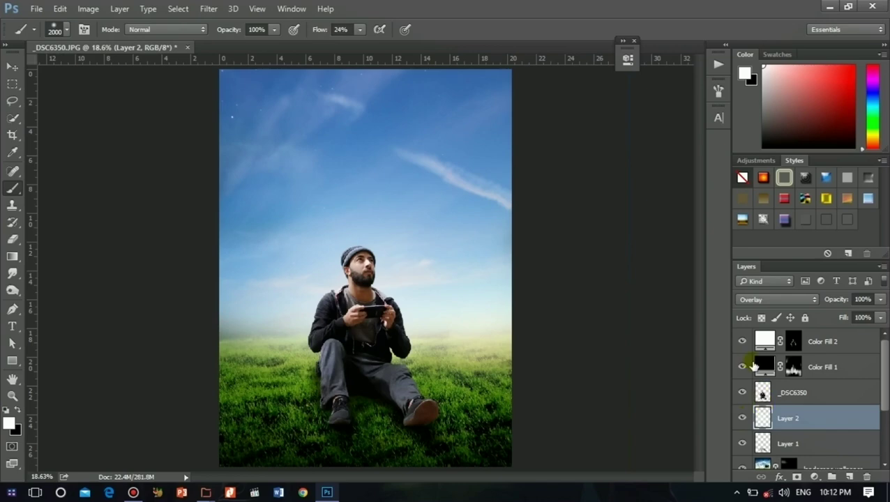
# - Place the black game controller image from the Music folder in File Explorer above Color Fill 2
pyautogui.click(857, 341)
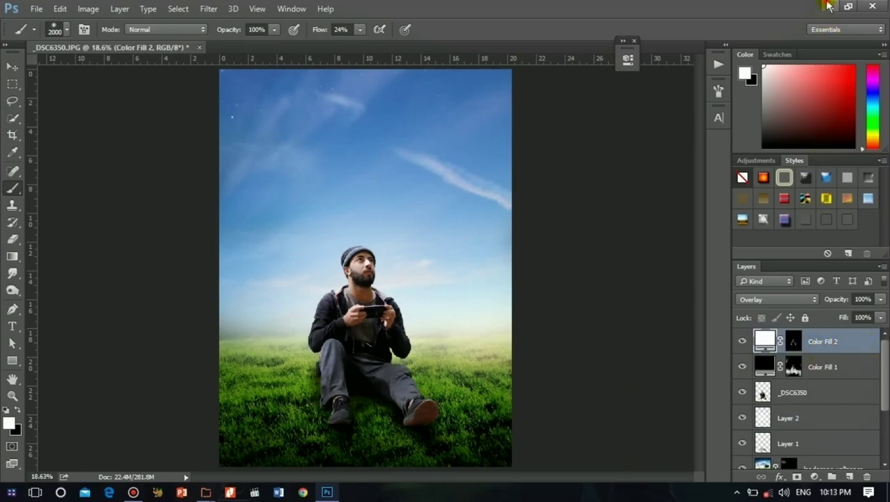
pyautogui.hotkey('alt', 'Tab')
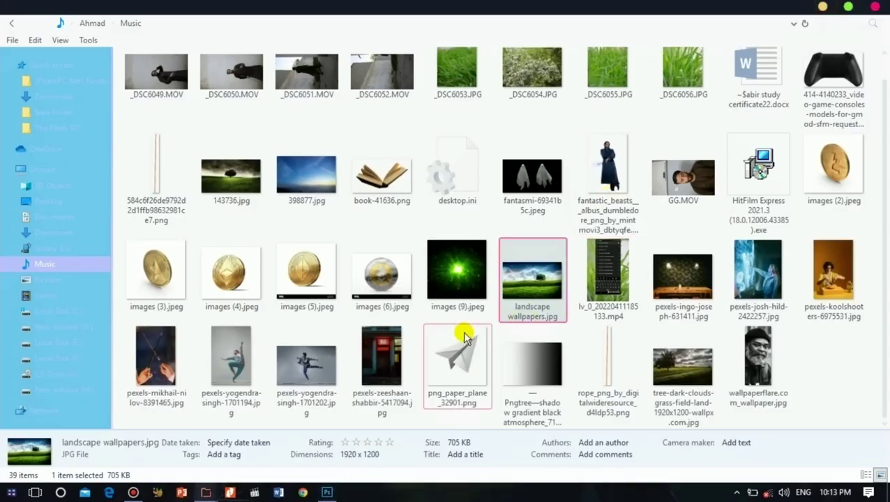
pyautogui.click(817, 96)
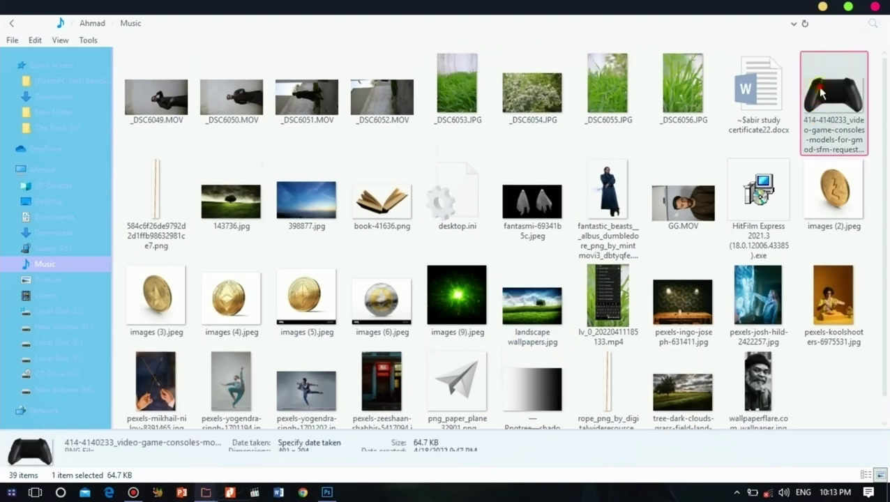
pyautogui.moveTo(818, 95); pyautogui.dragTo(390, 265)
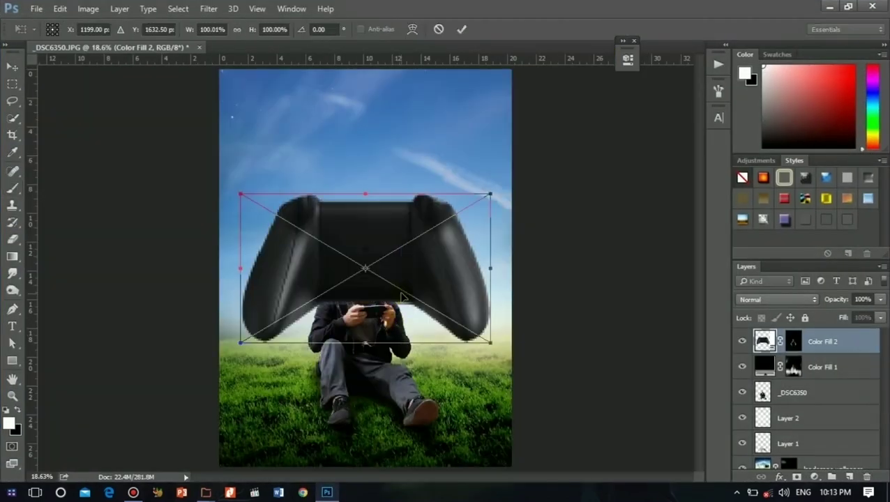
pyautogui.click(461, 29)
# - Scale the game controller down to about half its size around its centre
pyautogui.click(14, 66)
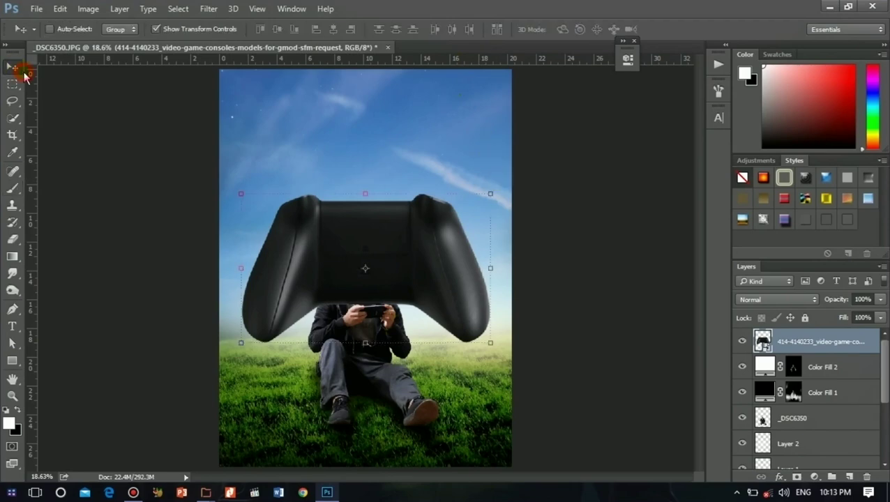
pyautogui.moveTo(491, 190); pyautogui.dragTo(407, 258)
pyautogui.press('Return')
# - Shrink the controller to about 11.9% and position it over the phone between the man's hands
pyautogui.hotkey('ctrl', '+')
pyautogui.hotkey('ctrl', '+')
pyautogui.hotkey('ctrl', '+')
pyautogui.hotkey('ctrl', '+')
pyautogui.hotkey('ctrl', '+')
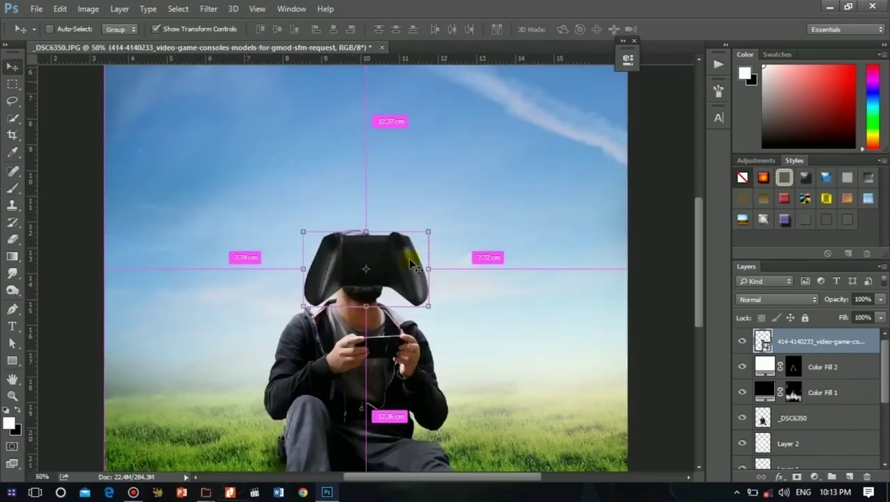
pyautogui.scroll(-8, 693, 274)
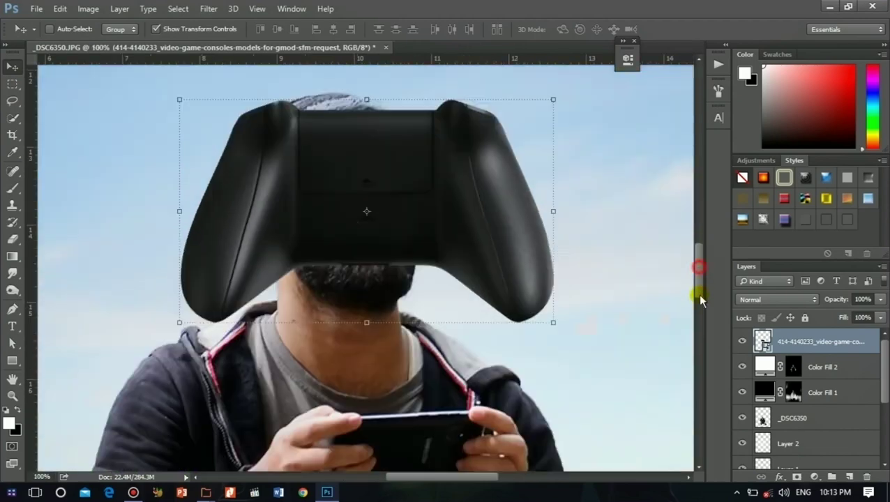
pyautogui.moveTo(455, 84); pyautogui.dragTo(512, 373)
pyautogui.moveTo(615, 157); pyautogui.dragTo(523, 259)
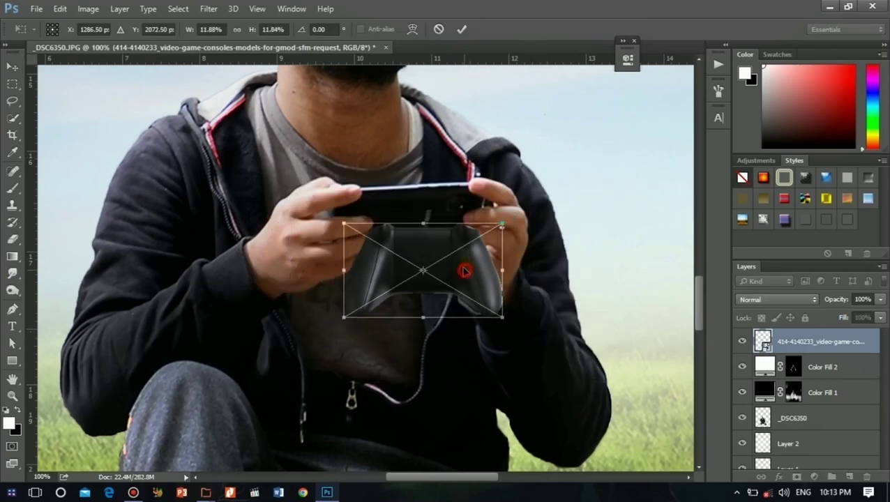
pyautogui.moveTo(465, 270); pyautogui.dragTo(455, 224)
# - Distort the controller's corners so it widens and tilts to fit the man's grip, and apply the transform
pyautogui.moveTo(334, 268)
pyautogui.mouseDown()
pyautogui.moveTo(354, 274)
pyautogui.moveTo(335, 276)
pyautogui.mouseUp()
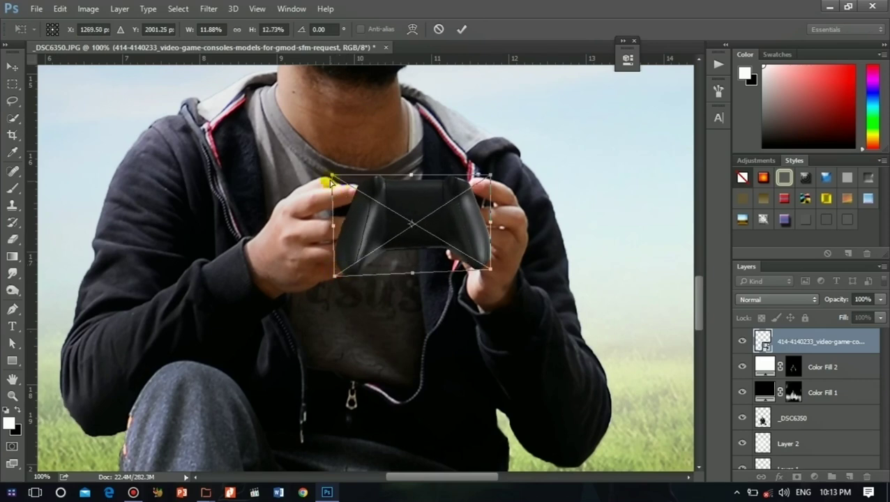
pyautogui.moveTo(330, 180); pyautogui.dragTo(304, 183)
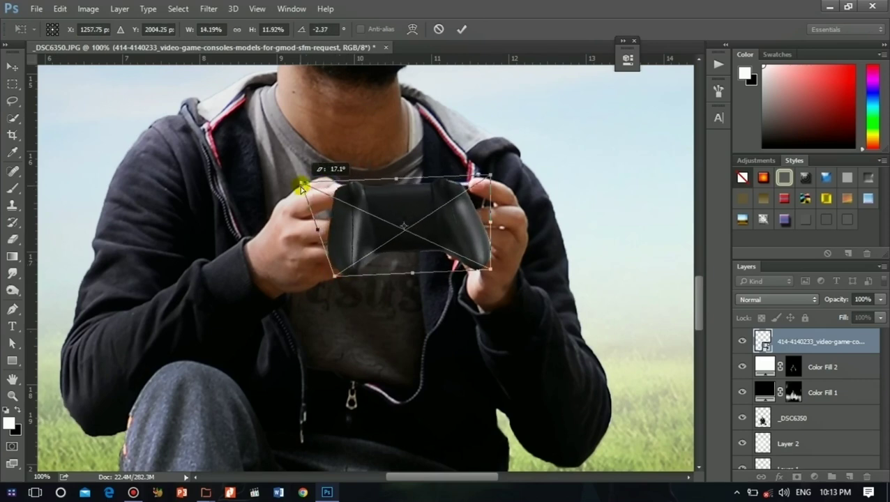
pyautogui.moveTo(494, 184); pyautogui.dragTo(529, 165)
pyautogui.moveTo(489, 272); pyautogui.dragTo(478, 257)
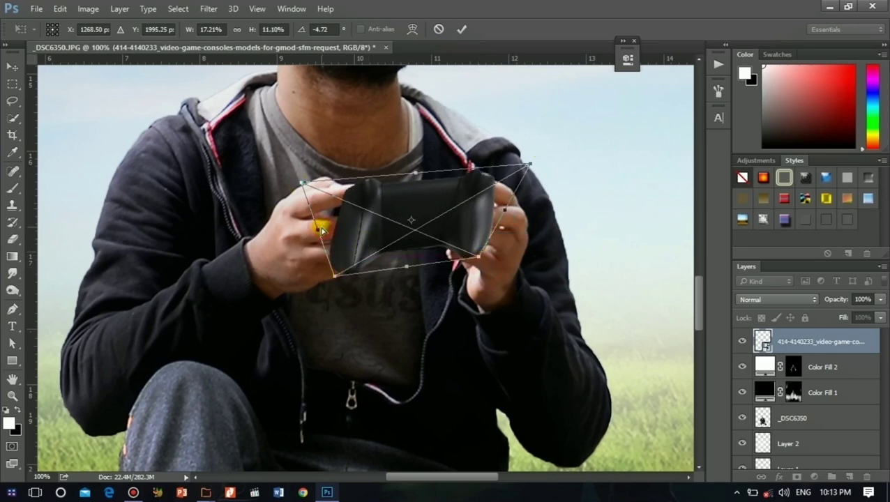
pyautogui.moveTo(320, 228); pyautogui.dragTo(312, 223)
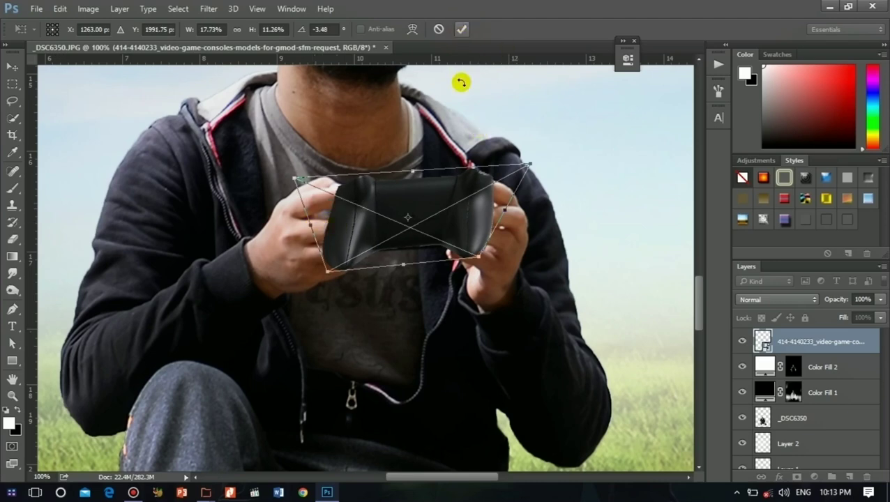
pyautogui.click(463, 28)
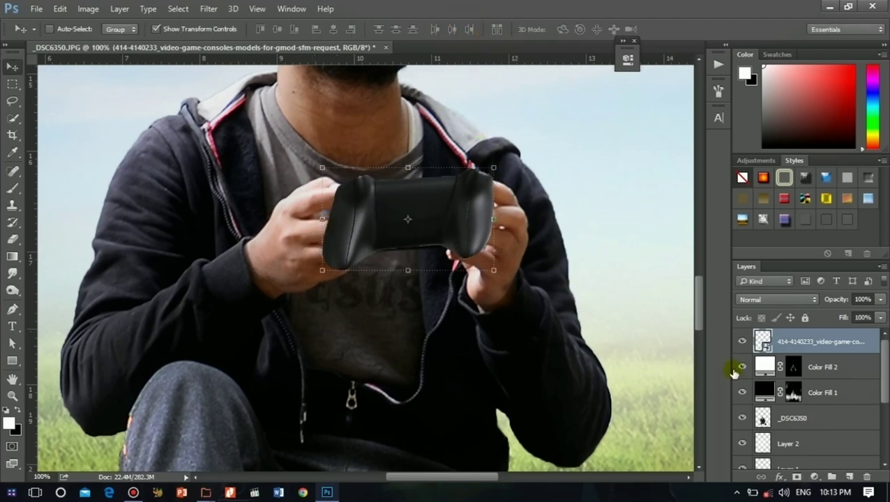
# - Lower the controller layer's opacity to 65% so the fingers behind it can be seen
pyautogui.click(880, 302)
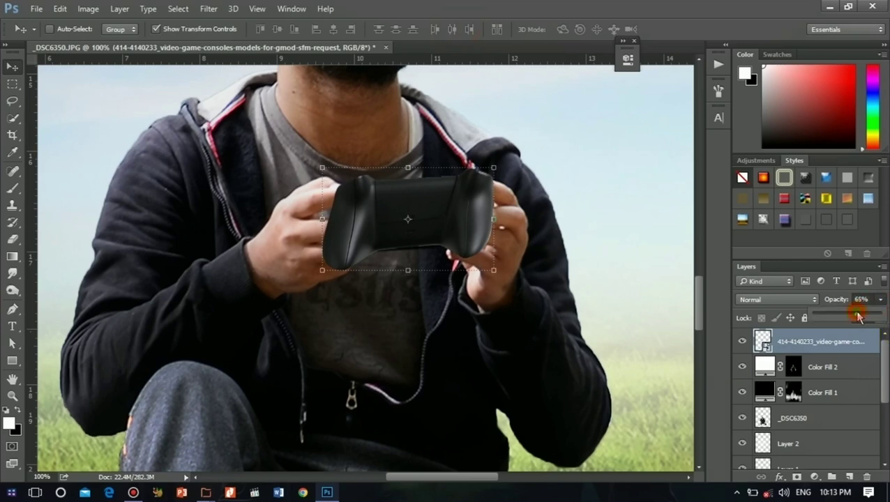
pyautogui.hotkey('ctrl', '+')
pyautogui.hotkey('ctrl', '+')
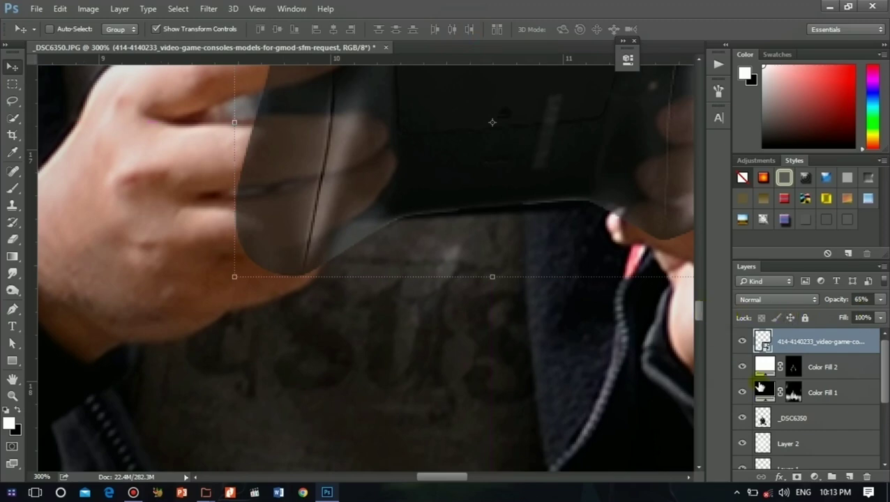
pyautogui.moveTo(701, 312); pyautogui.dragTo(694, 300)
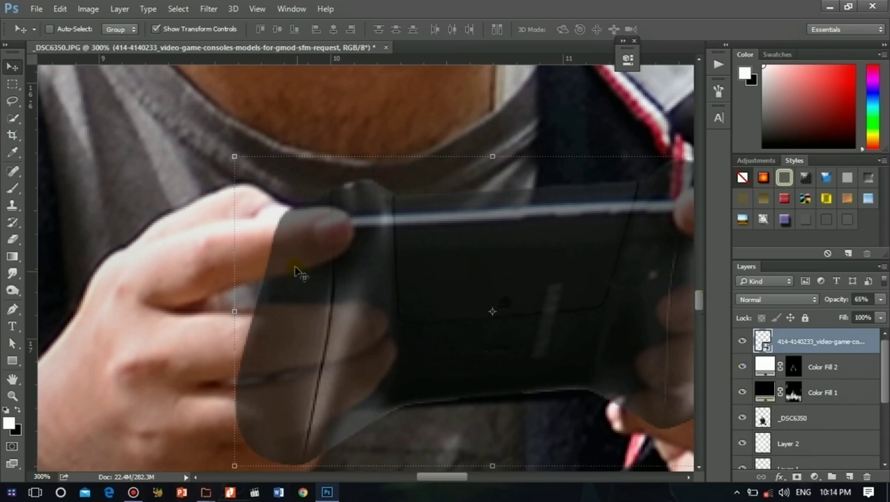
# - Rasterize the controller layer and add a layer mask to it
pyautogui.rightClick(796, 345)
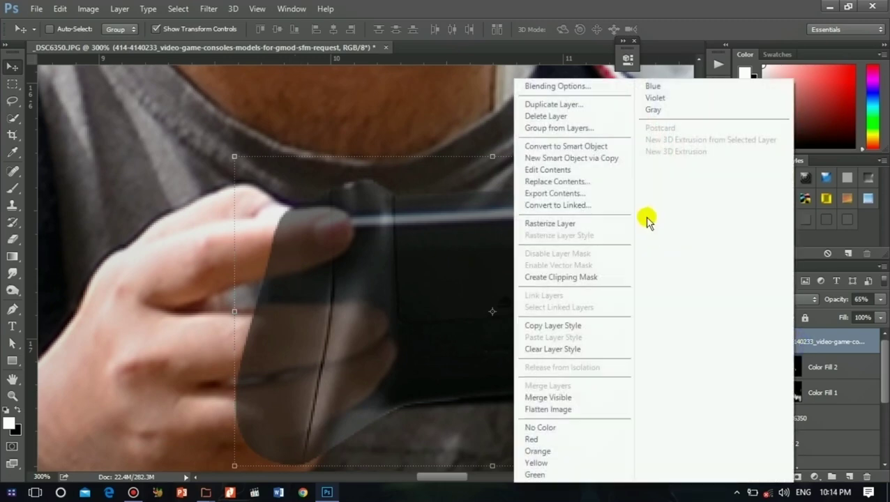
pyautogui.click(598, 222)
pyautogui.click(797, 477)
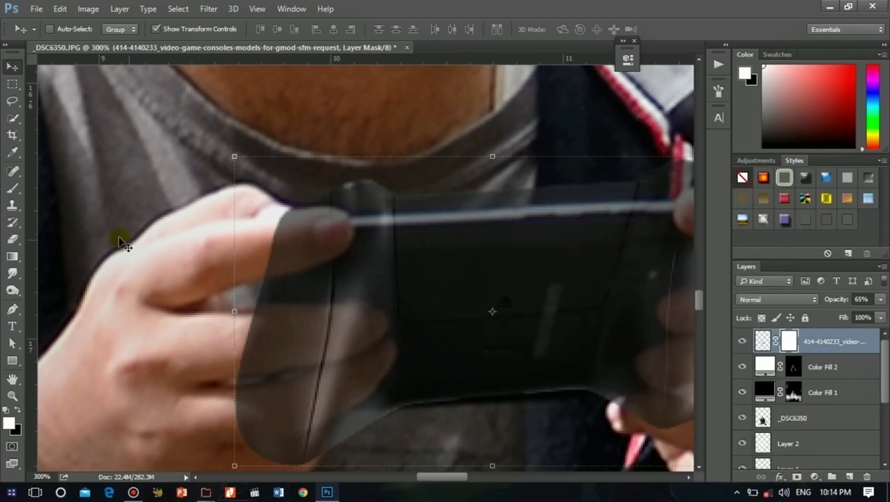
# - Set up a black brush at 20 px with 100% flow for masking the controller
pyautogui.click(13, 190)
pyautogui.press('x')
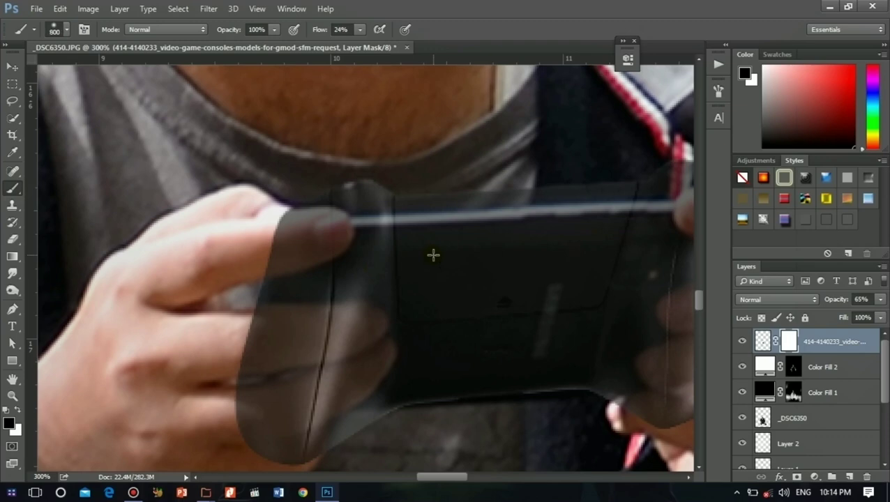
pyautogui.press('[')
pyautogui.press('[')
pyautogui.press('[')
pyautogui.press('[')
pyautogui.press('[')
pyautogui.press('[')
pyautogui.press('[')
pyautogui.press('[')
pyautogui.press('[')
pyautogui.press('[')
pyautogui.press('[')
pyautogui.press('[')
pyautogui.press('[')
pyautogui.press('[')
pyautogui.press('[')
pyautogui.press('[')
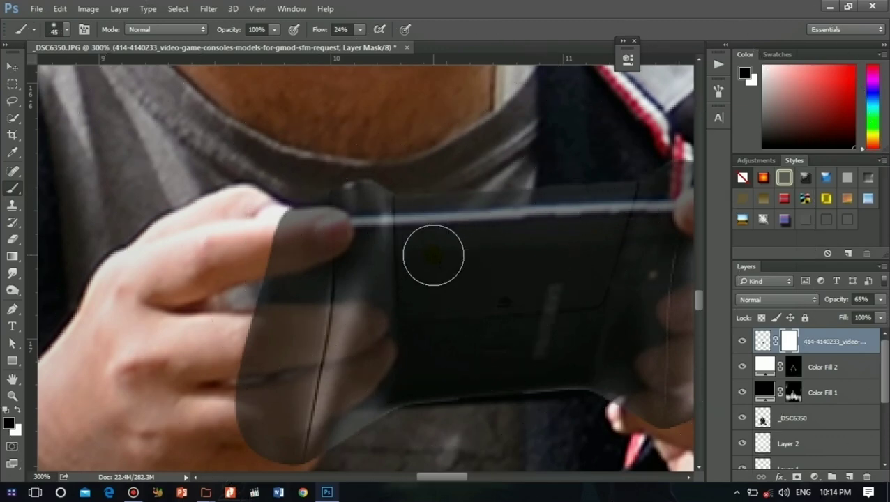
pyautogui.press('[')
pyautogui.press('[')
pyautogui.press('[')
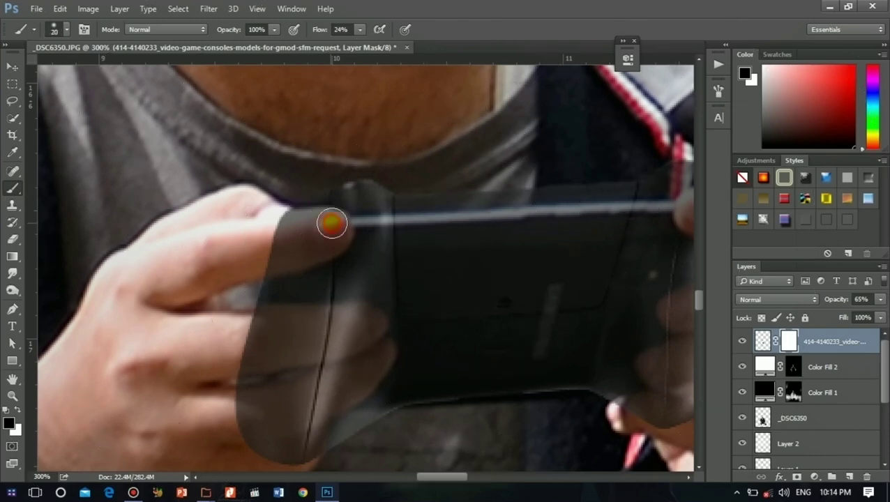
pyautogui.rightClick(334, 224)
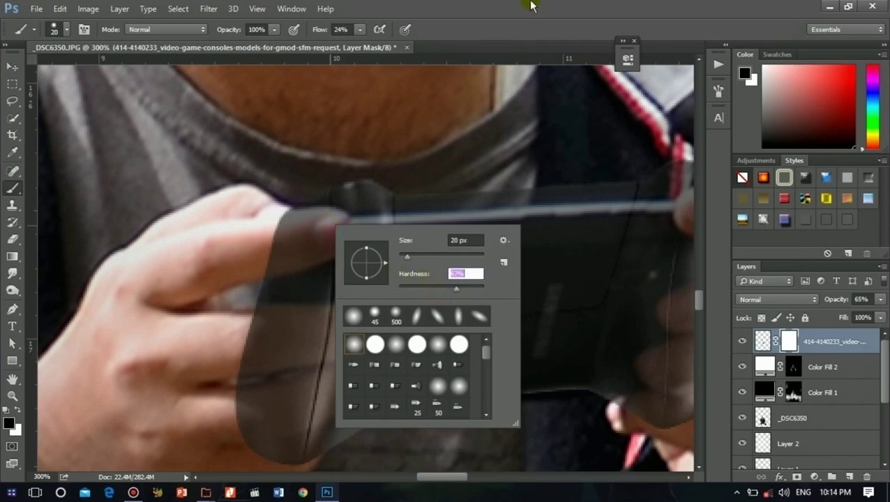
pyautogui.press('Return')
pyautogui.click(330, 226)
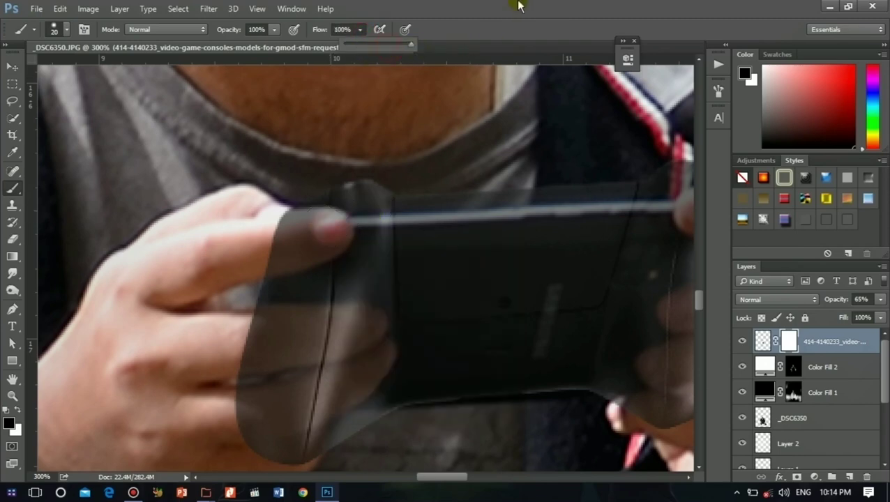
pyautogui.click(333, 232)
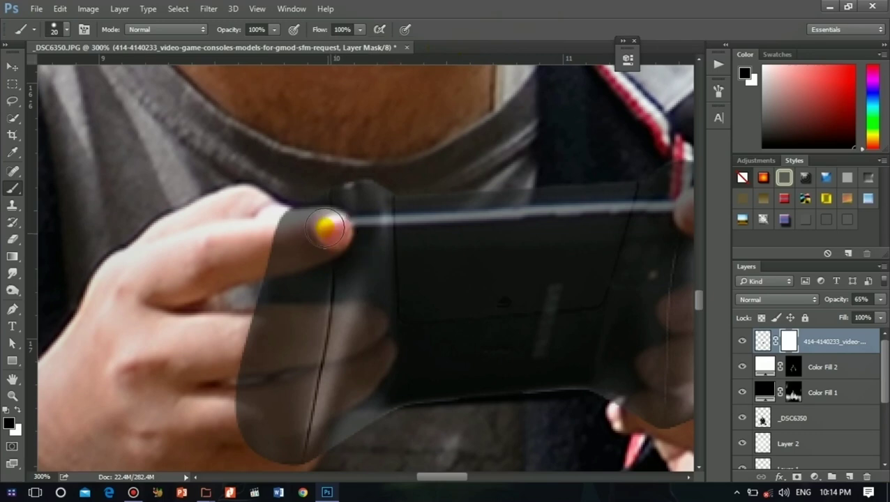
# - Mask the controller away over the fingers of both hands and set the layer's opacity back to 100%
pyautogui.moveTo(326, 229)
pyautogui.mouseDown()
pyautogui.moveTo(279, 228)
pyautogui.moveTo(319, 237)
pyautogui.moveTo(242, 262)
pyautogui.moveTo(254, 263)
pyautogui.mouseUp()
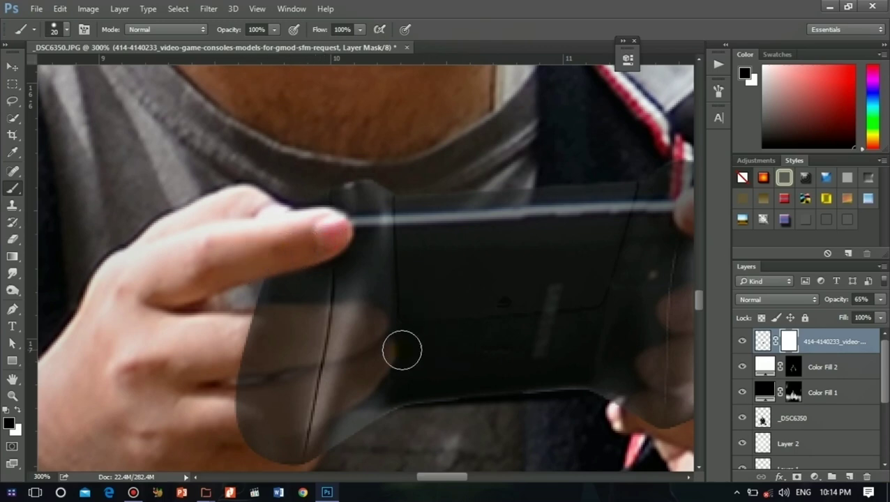
pyautogui.moveTo(370, 326)
pyautogui.mouseDown()
pyautogui.moveTo(236, 326)
pyautogui.moveTo(353, 336)
pyautogui.moveTo(227, 358)
pyautogui.moveTo(377, 355)
pyautogui.moveTo(332, 400)
pyautogui.moveTo(322, 383)
pyautogui.moveTo(264, 415)
pyautogui.mouseUp()
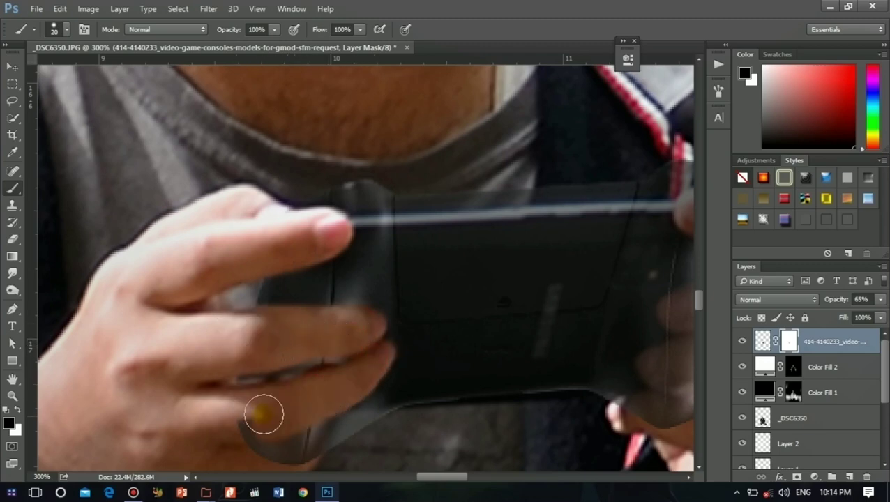
pyautogui.scroll(-3, 305, 342)
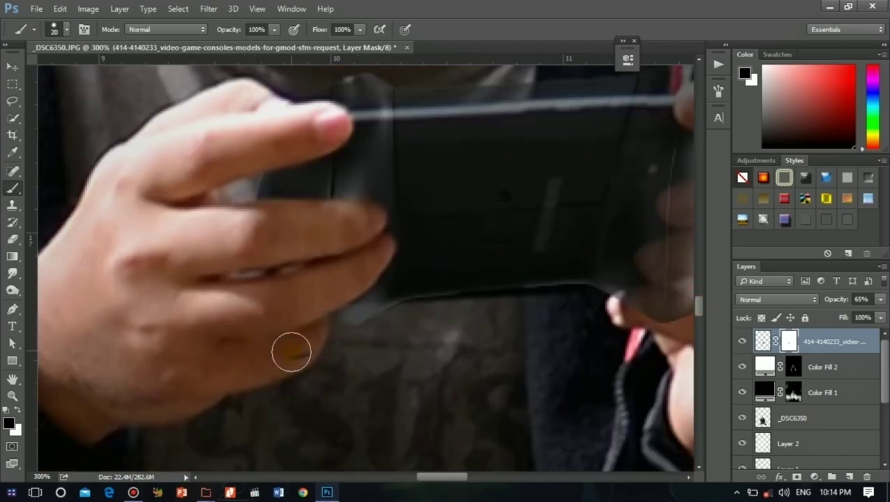
pyautogui.moveTo(455, 477); pyautogui.dragTo(485, 477)
pyautogui.moveTo(262, 305)
pyautogui.mouseDown()
pyautogui.moveTo(351, 319)
pyautogui.moveTo(371, 296)
pyautogui.moveTo(301, 269)
pyautogui.moveTo(365, 244)
pyautogui.moveTo(311, 203)
pyautogui.moveTo(393, 185)
pyautogui.moveTo(393, 165)
pyautogui.moveTo(342, 117)
pyautogui.moveTo(353, 108)
pyautogui.moveTo(403, 109)
pyautogui.mouseUp()
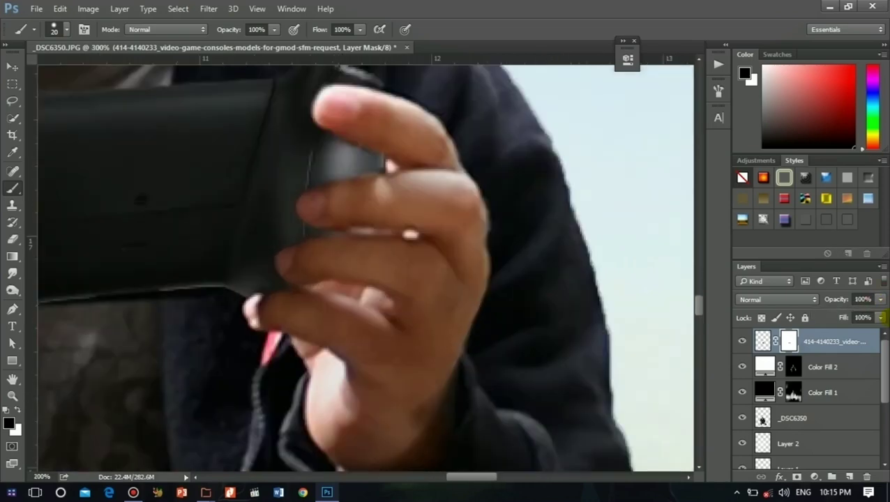
pyautogui.hotkey('ctrl', '-')
pyautogui.moveTo(480, 482); pyautogui.dragTo(477, 482)
# - Compare the picture with and without the controller, and apply its layer mask permanently
pyautogui.click(742, 341)
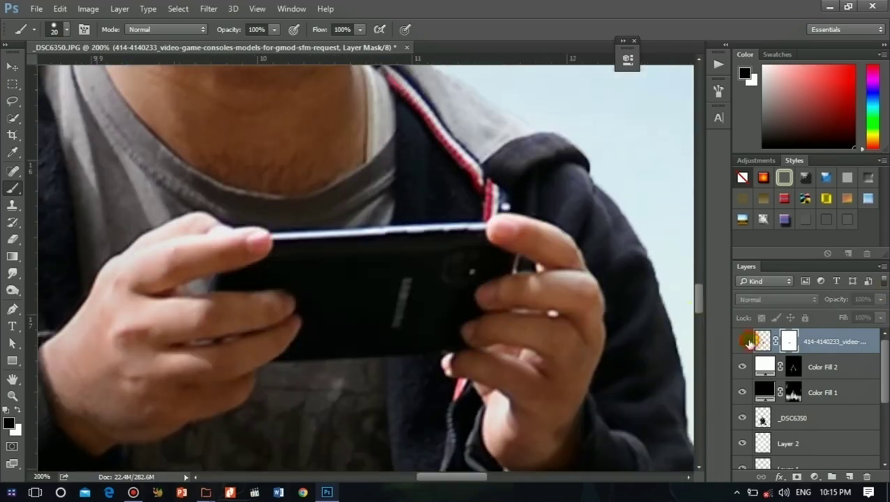
pyautogui.click(742, 341)
pyautogui.rightClick(789, 342)
pyautogui.click(761, 371)
# - Puppet-warp the controller with four pins, pulling its lower edge slightly down to cover the phone, and apply the warp
pyautogui.click(60, 9)
pyautogui.click(122, 225)
pyautogui.click(283, 239)
pyautogui.click(469, 232)
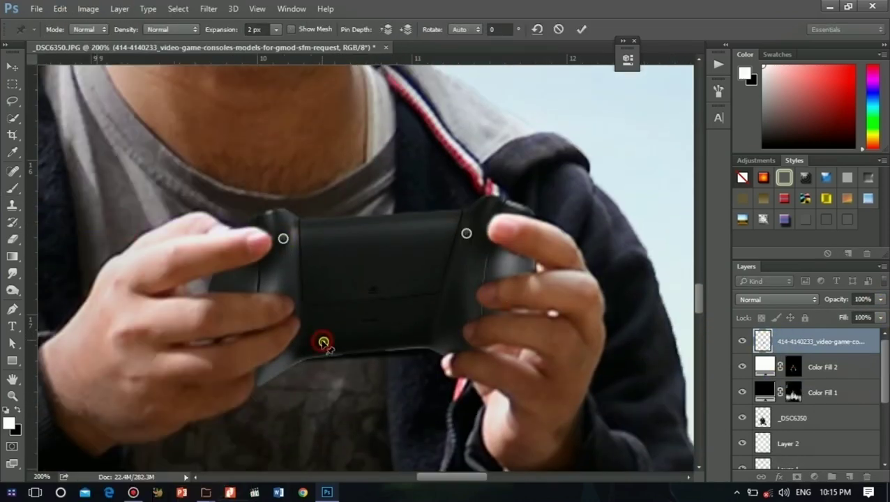
pyautogui.moveTo(321, 339); pyautogui.dragTo(318, 349)
pyautogui.click(439, 351)
pyautogui.press('Return')
# - Check the controller against the phone beneath it and add a new layer mask to the controller layer
pyautogui.hotkey('ctrl', '-')
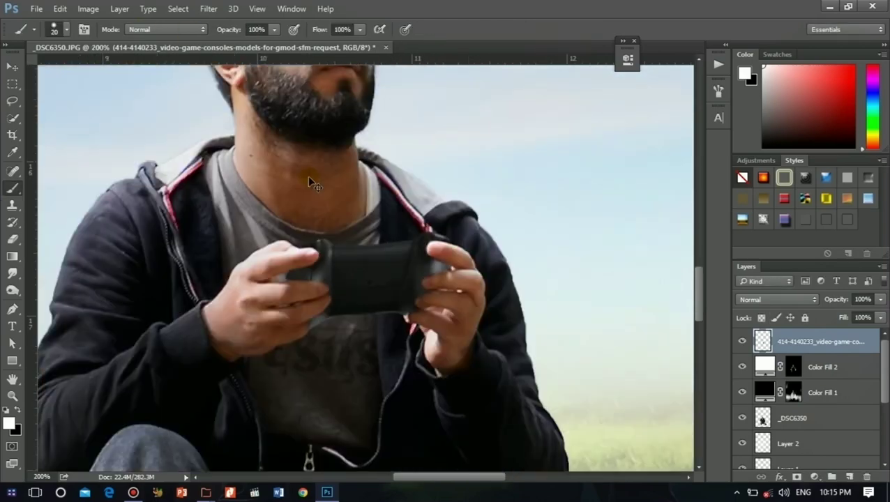
pyautogui.hotkey('ctrl', '+')
pyautogui.hotkey('ctrl', '+')
pyautogui.scroll(-3, 314, 178)
pyautogui.click(742, 341)
pyautogui.click(742, 341)
pyautogui.click(796, 476)
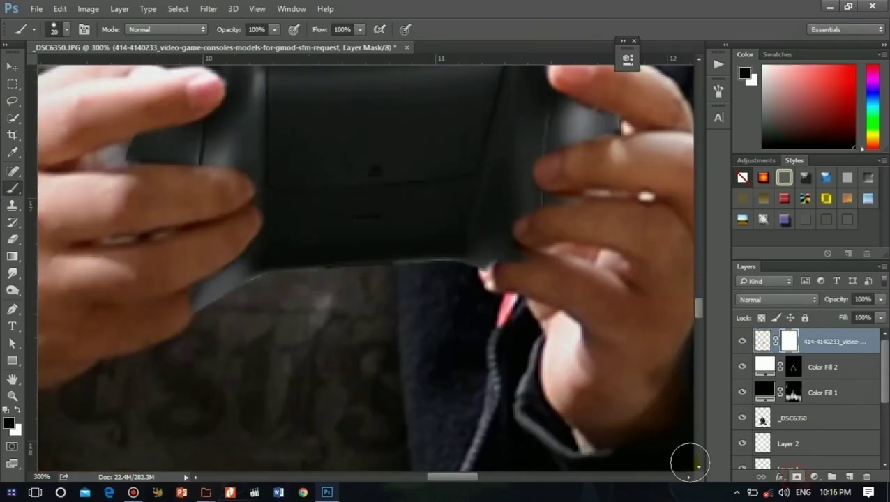
pyautogui.hotkey('ctrl', '-')
pyautogui.click(790, 341)
pyautogui.click(814, 476)
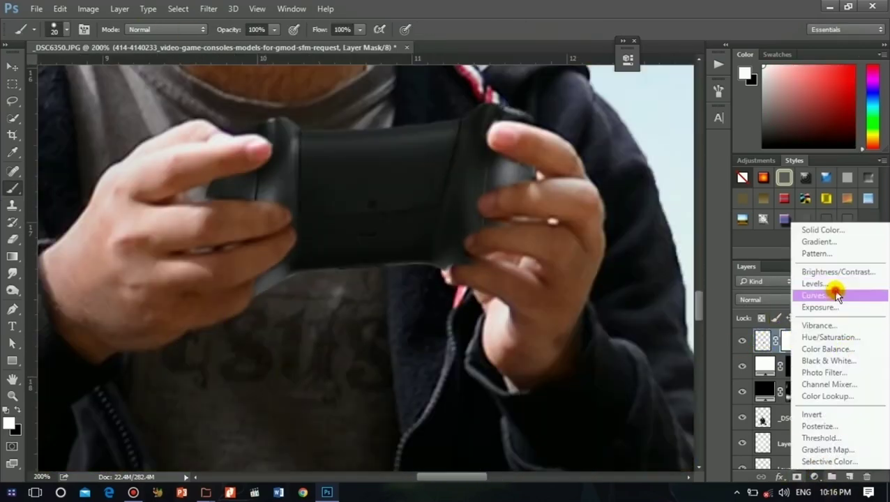
pyautogui.click(835, 290)
pyautogui.moveTo(509, 225); pyautogui.dragTo(467, 241)
pyautogui.click(697, 223)
# - Add a Levels adjustment layer clipped to the controller layer and darken the controller with it
pyautogui.click(815, 476)
pyautogui.click(834, 291)
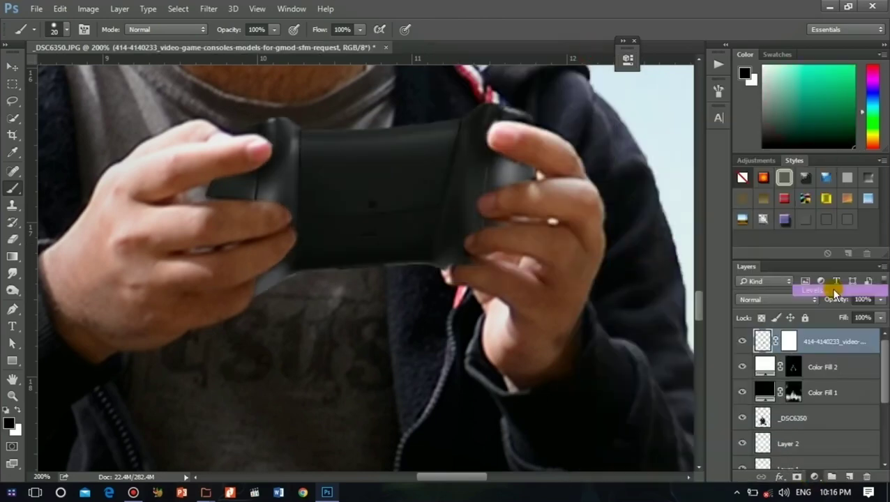
pyautogui.rightClick(837, 341)
pyautogui.click(622, 250)
pyautogui.moveTo(454, 184); pyautogui.dragTo(463, 183)
pyautogui.click(590, 54)
# - Compare the controller with and without the Levels adjustment, and fine-tune the Levels settings
pyautogui.hotkey('ctrl', '-')
pyautogui.hotkey('ctrl', '-')
pyautogui.hotkey('ctrl', '-')
pyautogui.hotkey('ctrl', '+')
pyautogui.scroll(-5, 623, 174)
pyautogui.click(743, 342)
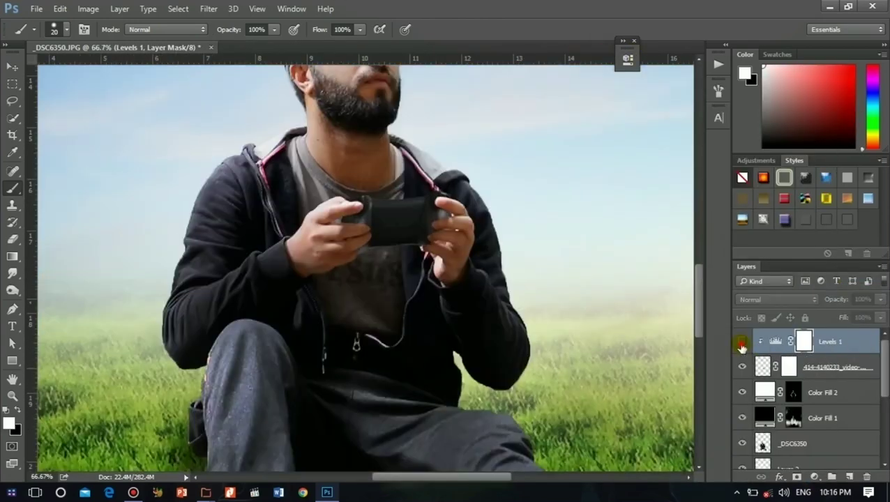
pyautogui.click(742, 342)
pyautogui.doubleClick(774, 342)
pyautogui.moveTo(596, 223); pyautogui.dragTo(589, 224)
pyautogui.hotkey('ctrl', '0')
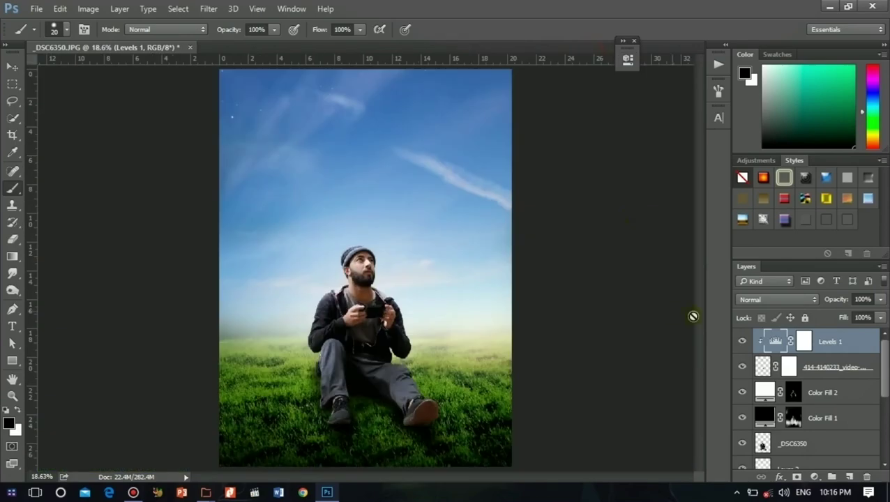
# - On a new layer, paint two curved black antennas with round tips rising from the controller, using a 9 px brush
pyautogui.hotkey('ctrl', '1')
pyautogui.scroll(-3, 700, 275)
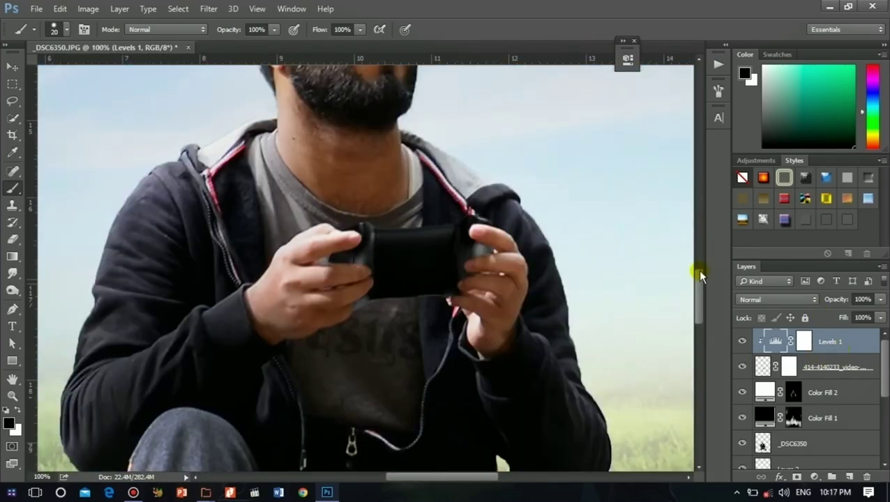
pyautogui.click(843, 479)
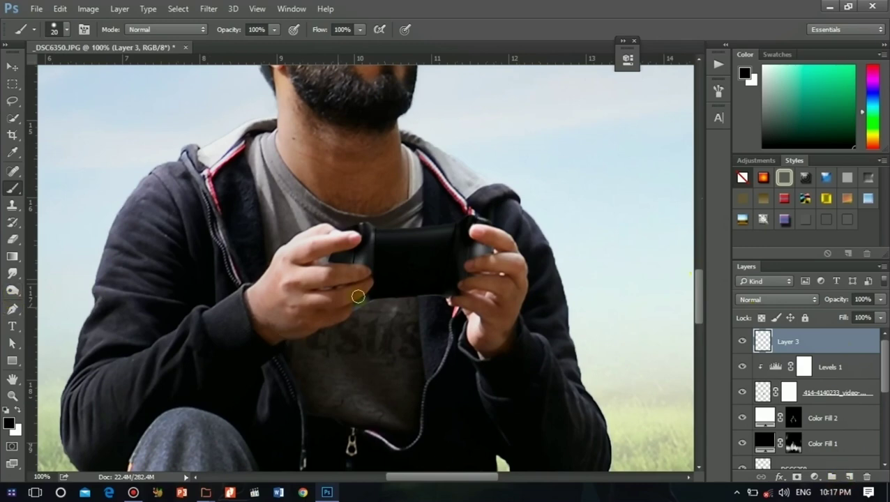
pyautogui.moveTo(461, 147); pyautogui.dragTo(441, 285)
pyautogui.hotkey('ctrl', 'z')
pyautogui.moveTo(469, 152)
pyautogui.mouseDown()
pyautogui.moveTo(388, 204)
pyautogui.moveTo(339, 175)
pyautogui.mouseUp()
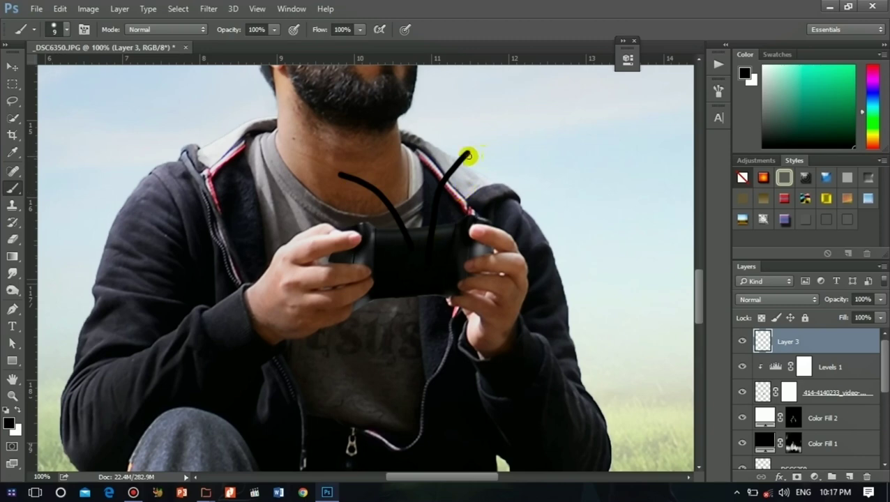
pyautogui.moveTo(466, 153); pyautogui.dragTo(470, 148)
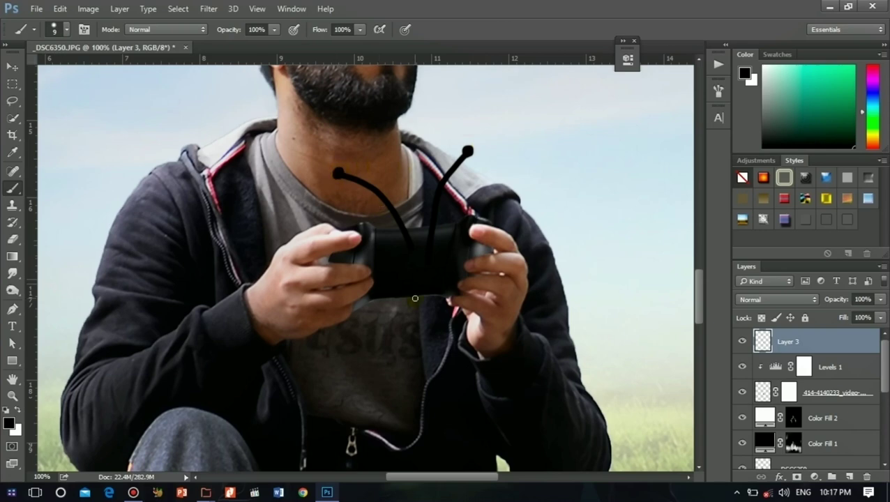
pyautogui.scroll(-5, 417, 302)
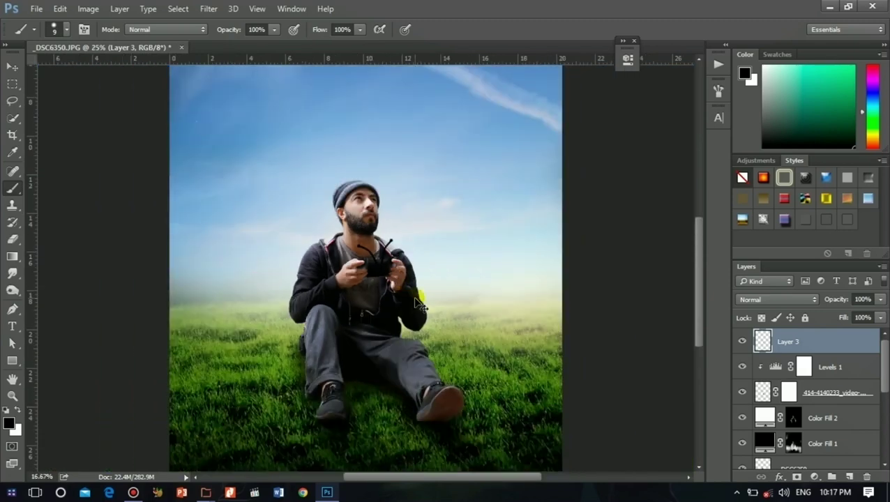
pyautogui.scroll(1, 416, 302)
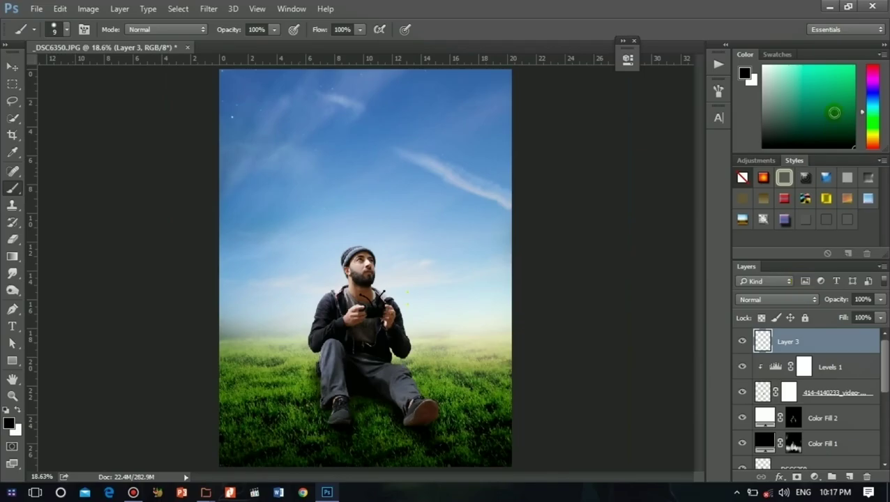
# - Place the png_paper_plane_32901.png image from the Music folder in File Explorer into the composition
pyautogui.click(825, 6)
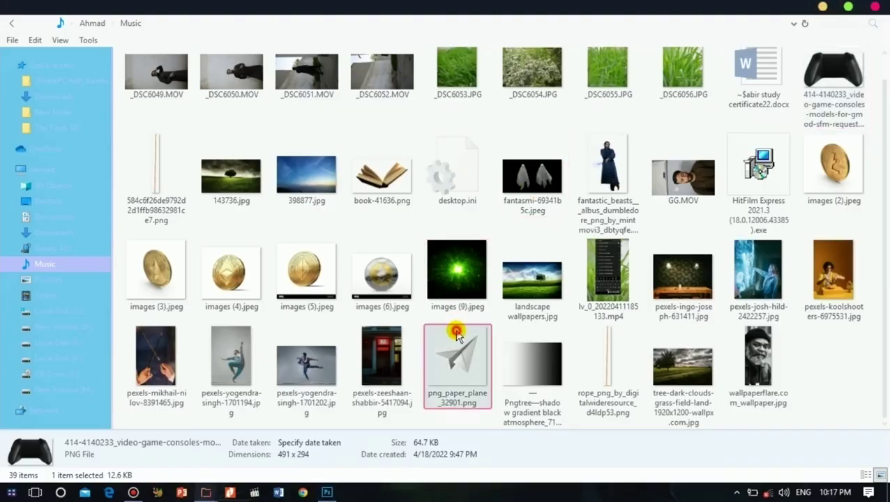
pyautogui.click(456, 357)
pyautogui.moveTo(456, 357); pyautogui.dragTo(412, 266)
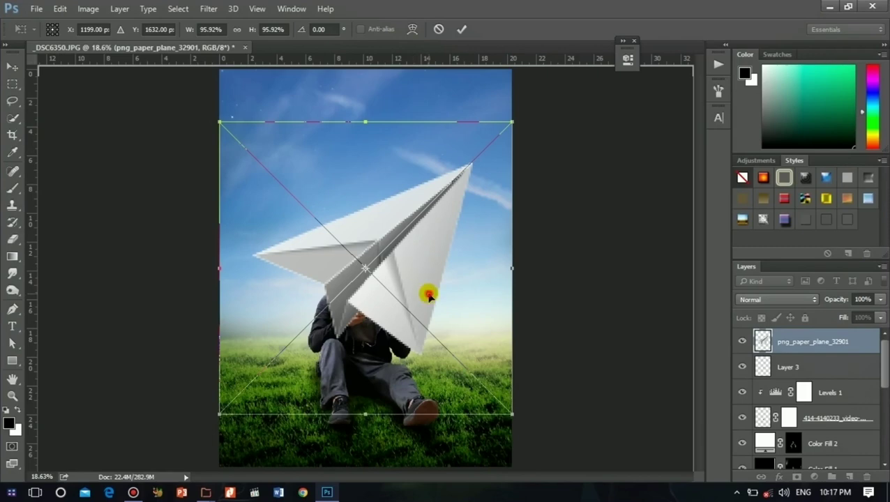
# - Scale the paper plane to about 55.6%, position it in the upper-right sky partly outside the canvas, and apply the transform
pyautogui.moveTo(425, 294); pyautogui.dragTo(531, 189)
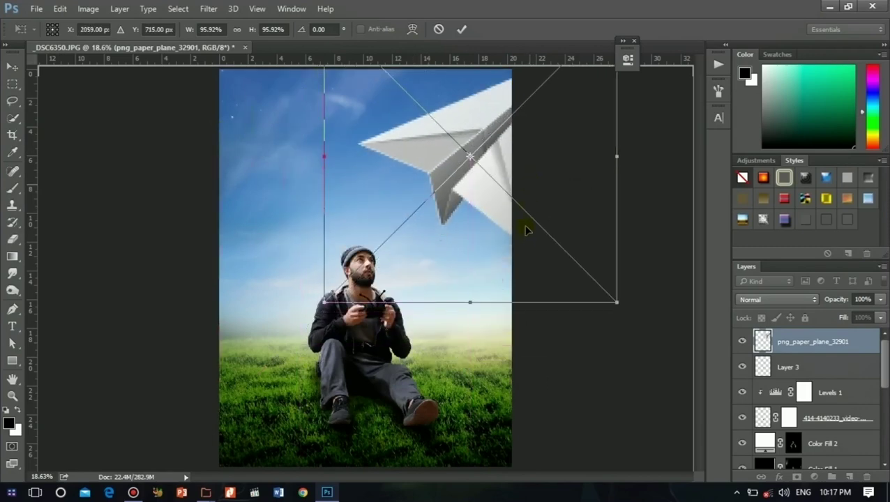
pyautogui.moveTo(612, 299); pyautogui.dragTo(551, 238)
pyautogui.moveTo(489, 204)
pyautogui.mouseDown()
pyautogui.moveTo(521, 181)
pyautogui.moveTo(502, 192)
pyautogui.mouseUp()
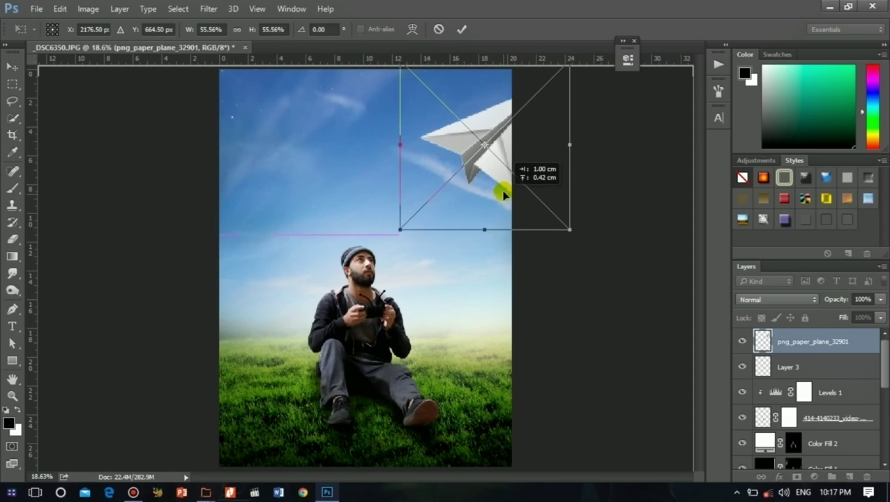
pyautogui.press('Return')
# - Duplicate the paper plane layer
pyautogui.press('b')
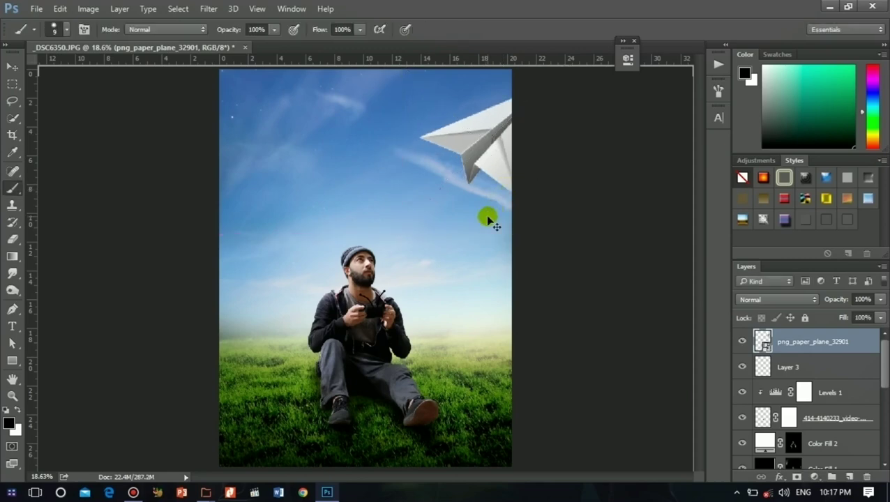
pyautogui.hotkey('ctrl', 'j')
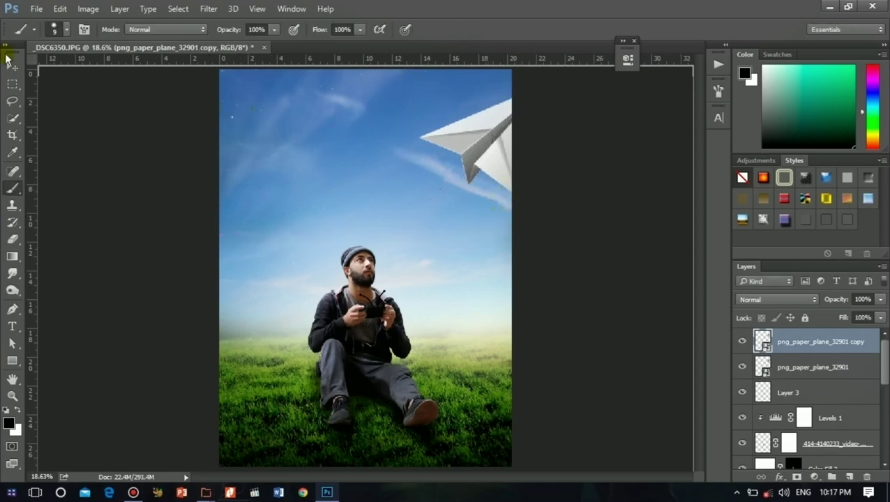
# - Move the duplicated paper plane to the left side of the sky and scale it down to a small plane above the man's shoulder
pyautogui.click(12, 64)
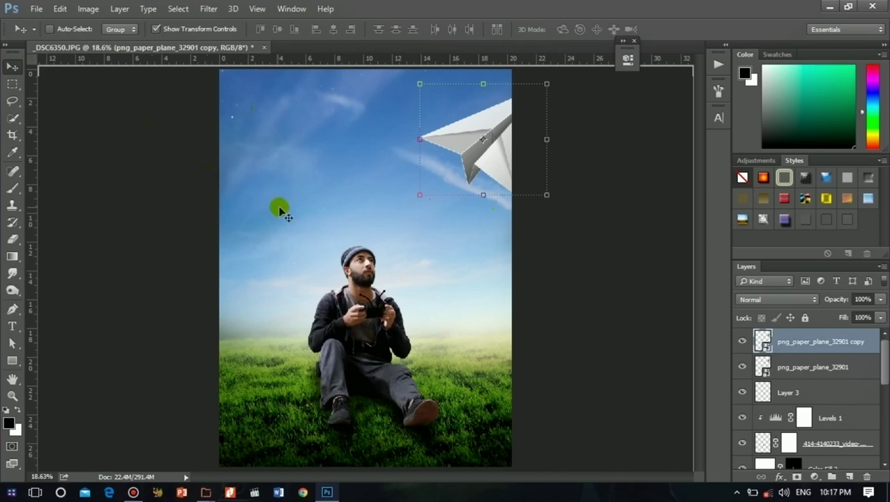
pyautogui.moveTo(307, 242); pyautogui.dragTo(136, 293)
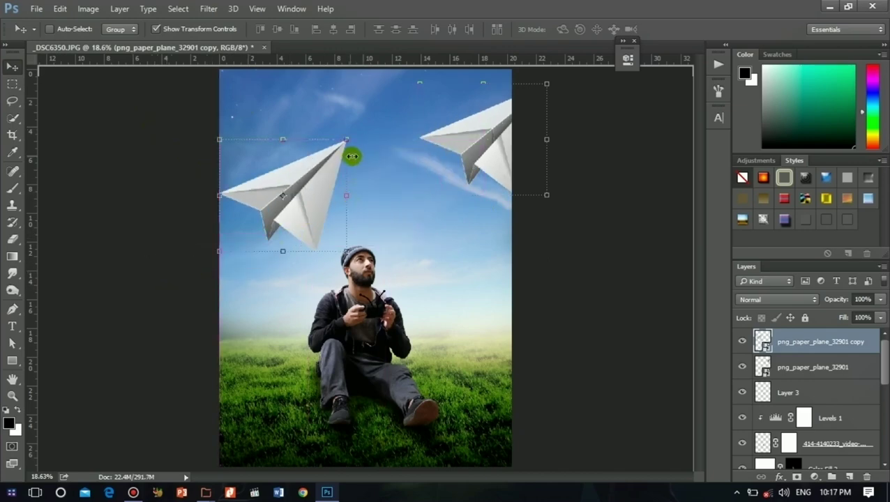
pyautogui.moveTo(353, 156)
pyautogui.mouseDown()
pyautogui.moveTo(342, 139)
pyautogui.moveTo(367, 131)
pyautogui.moveTo(359, 115)
pyautogui.moveTo(328, 129)
pyautogui.moveTo(316, 149)
pyautogui.moveTo(379, 157)
pyautogui.moveTo(356, 168)
pyautogui.mouseUp()
pyautogui.moveTo(235, 148); pyautogui.dragTo(241, 169)
pyautogui.press('Return')
pyautogui.moveTo(349, 177); pyautogui.dragTo(351, 199)
# - Duplicate the large paper plane toward the middle of the sky, then flip, shrink and rotate the copy
pyautogui.moveTo(499, 139); pyautogui.dragTo(451, 137)
pyautogui.hotkey('ctrl', 't')
pyautogui.rightClick(435, 158)
pyautogui.click(479, 322)
pyautogui.moveTo(479, 79); pyautogui.dragTo(424, 134)
pyautogui.moveTo(308, 79); pyautogui.dragTo(308, 110)
pyautogui.moveTo(454, 106); pyautogui.dragTo(414, 152)
pyautogui.moveTo(478, 249); pyautogui.dragTo(442, 247)
pyautogui.press('Return')
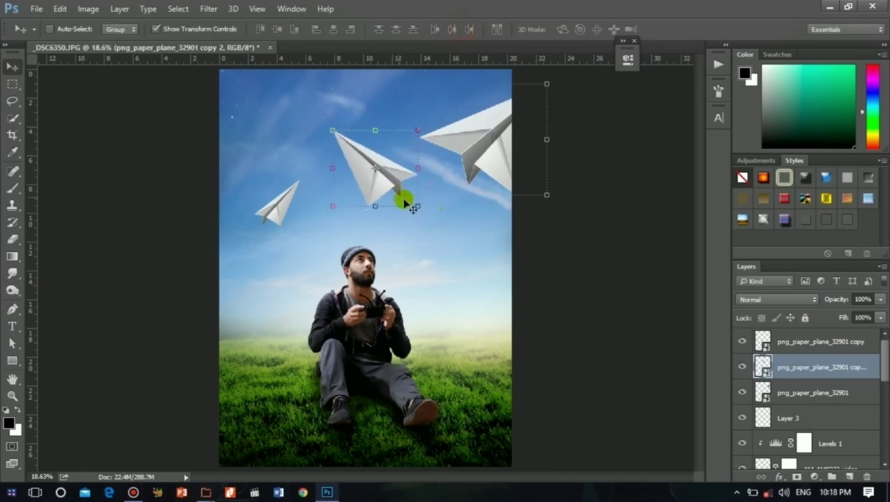
# - Scale the middle paper plane down further and position it high in the sky above the man's head
pyautogui.moveTo(403, 201); pyautogui.dragTo(388, 185)
pyautogui.hotkey('ctrl', 't')
pyautogui.moveTo(424, 231); pyautogui.dragTo(385, 174)
pyautogui.press('Return')
pyautogui.moveTo(347, 145); pyautogui.dragTo(367, 162)
# - Duplicate the large paper plane again below the original, then flip, shrink and rotate the copy
pyautogui.keyDown('ctrl'); pyautogui.click(497, 155); pyautogui.keyUp('ctrl')
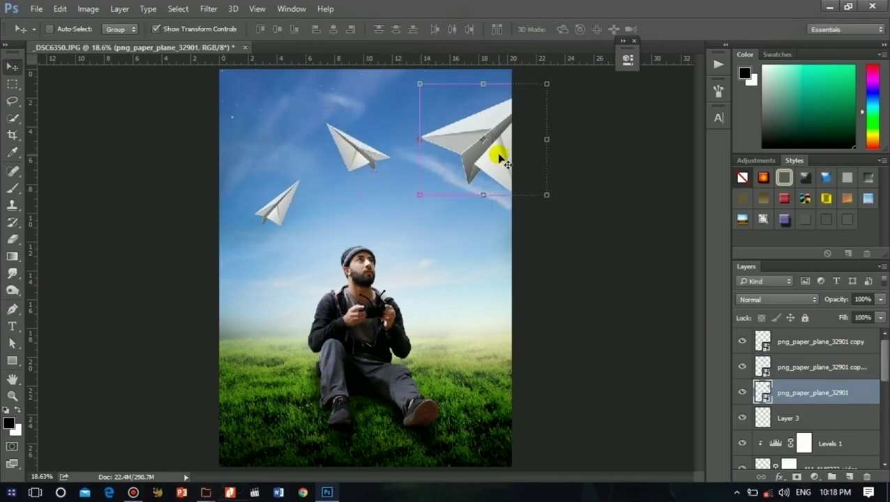
pyautogui.moveTo(497, 155); pyautogui.dragTo(489, 291)
pyautogui.hotkey('ctrl', 't')
pyautogui.rightClick(483, 282)
pyautogui.click(530, 452)
pyautogui.moveTo(528, 220); pyautogui.dragTo(351, 127)
pyautogui.moveTo(531, 227); pyautogui.dragTo(436, 291)
pyautogui.press('Return')
# - Move the newest paper plane up beside the man's head and reduce its size slightly
pyautogui.moveTo(389, 330); pyautogui.dragTo(431, 214)
pyautogui.hotkey('ctrl', 't')
pyautogui.moveTo(491, 179); pyautogui.dragTo(463, 198)
pyautogui.press('Return')
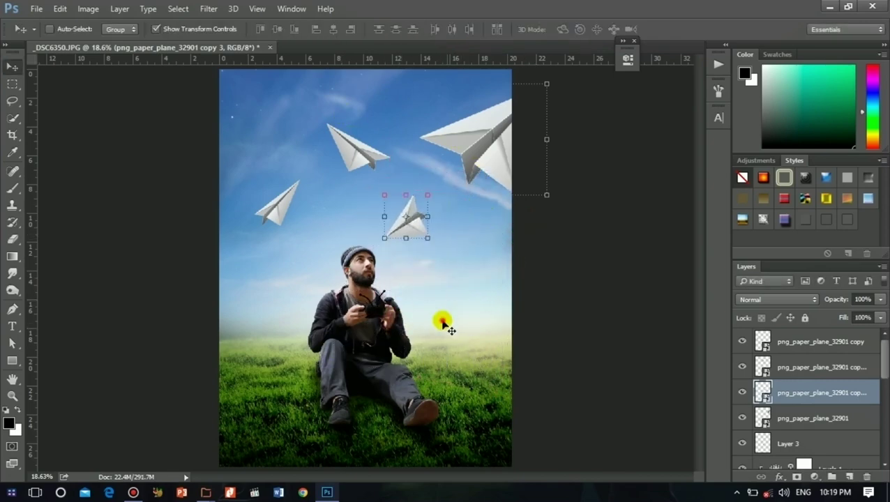
# - Rotate the newest paper plane to about -69.8° and place it in the sky just below the large plane
pyautogui.hotkey('ctrl', 't')
pyautogui.moveTo(447, 248); pyautogui.dragTo(447, 195)
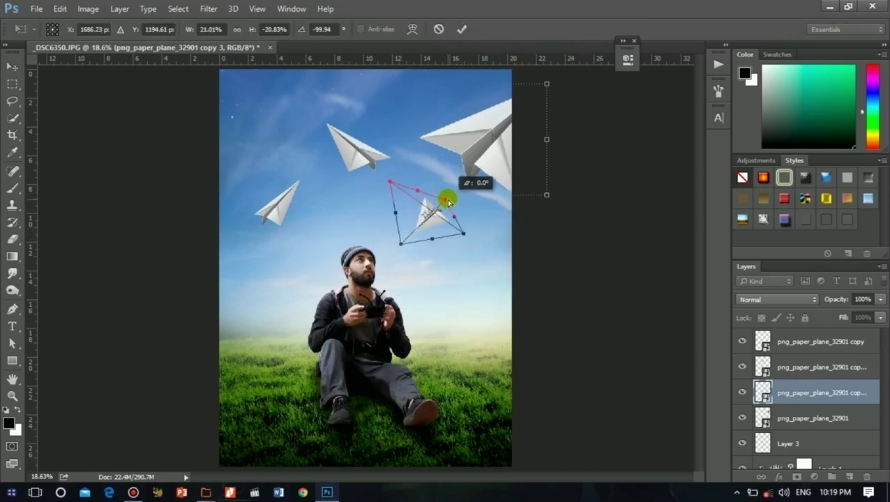
pyautogui.press('Return')
pyautogui.hotkey('ctrl', 't')
pyautogui.moveTo(463, 263); pyautogui.dragTo(441, 342)
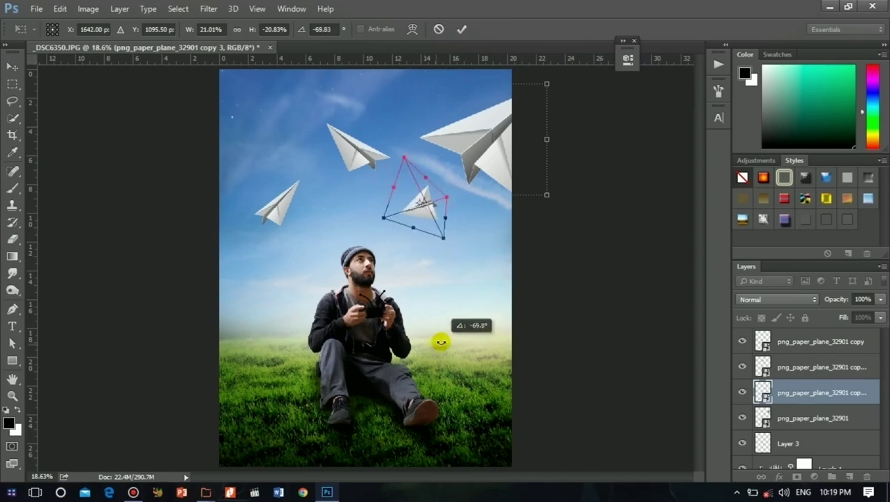
pyautogui.press('Return')
pyautogui.moveTo(454, 302); pyautogui.dragTo(466, 312)
# - Duplicate the rotated paper plane, shrink and rotate the copy, and place it low in the sky to the right of the man
pyautogui.hotkey('ctrl', 'j')
pyautogui.moveTo(453, 237); pyautogui.dragTo(503, 301)
pyautogui.press('Return')
pyautogui.hotkey('ctrl', 't')
pyautogui.moveTo(504, 183); pyautogui.dragTo(455, 257)
pyautogui.press('Return')
pyautogui.moveTo(490, 305); pyautogui.dragTo(497, 296)
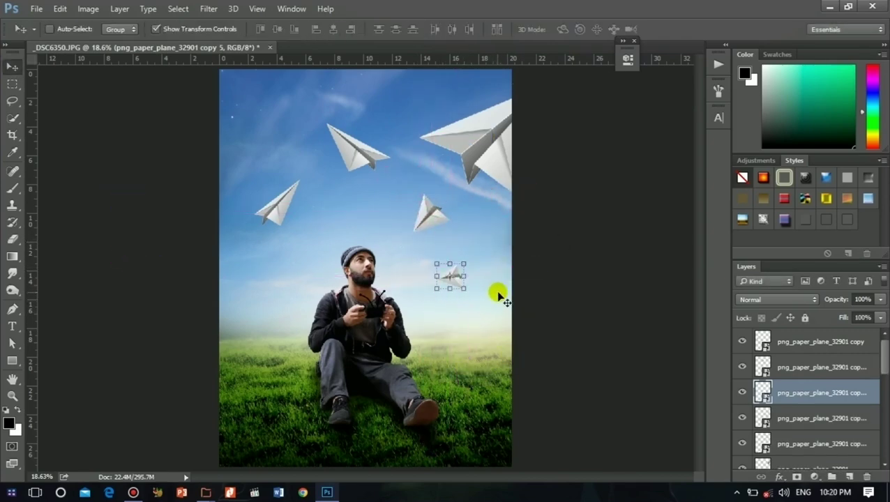
# - Duplicate the smallest paper plane, transform the copy and place it to the left of the man's head
pyautogui.hotkey('ctrl', 'j')
pyautogui.hotkey('ctrl', 't')
pyautogui.press('Return')
pyautogui.moveTo(512, 264); pyautogui.dragTo(367, 245)
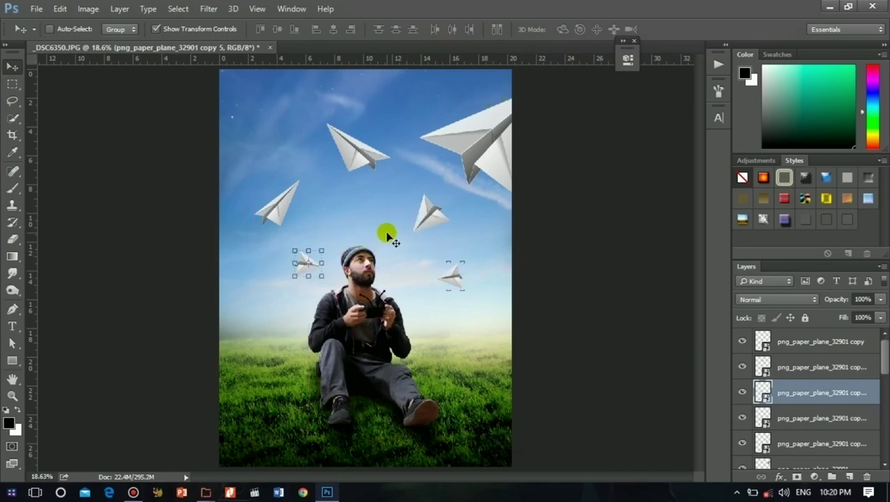
# - Select all six paper plane layers and rasterize them
pyautogui.click(802, 465)
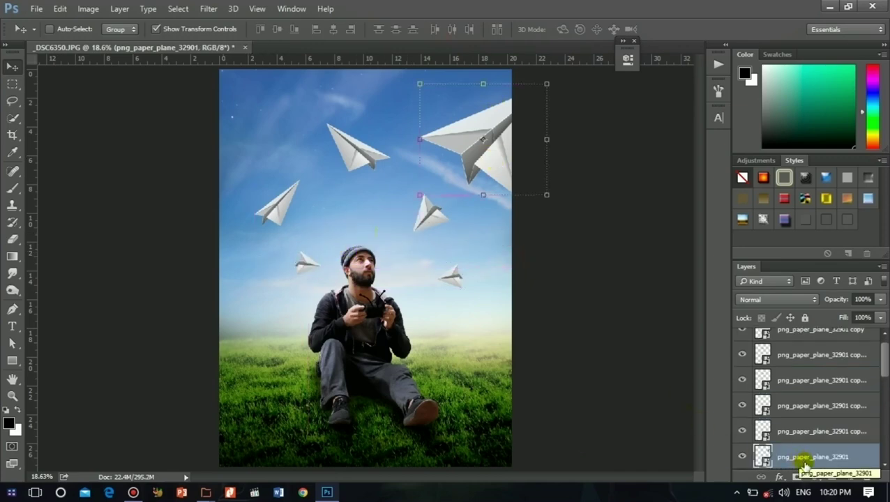
pyautogui.keyDown('ctrl'); pyautogui.click(816, 431); pyautogui.keyUp('ctrl')
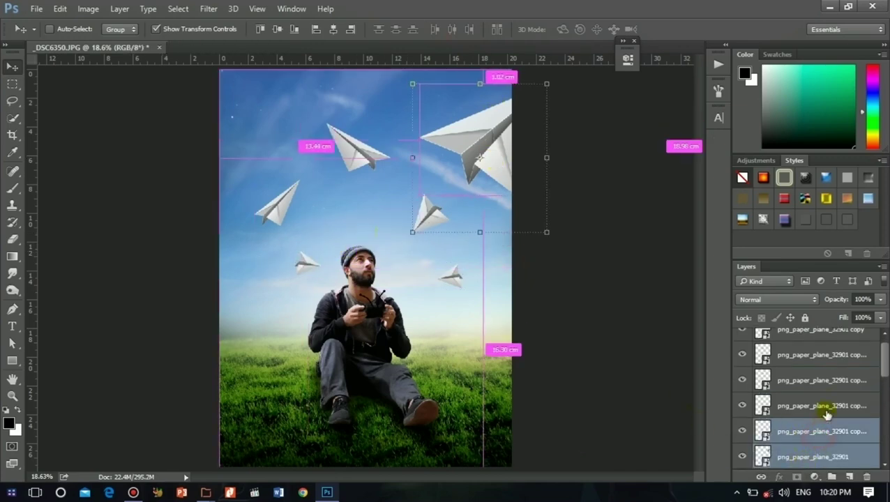
pyautogui.keyDown('ctrl'); pyautogui.click(823, 406); pyautogui.keyUp('ctrl')
pyautogui.keyDown('ctrl'); pyautogui.click(829, 377); pyautogui.keyUp('ctrl')
pyautogui.keyDown('ctrl'); pyautogui.click(827, 354); pyautogui.keyUp('ctrl')
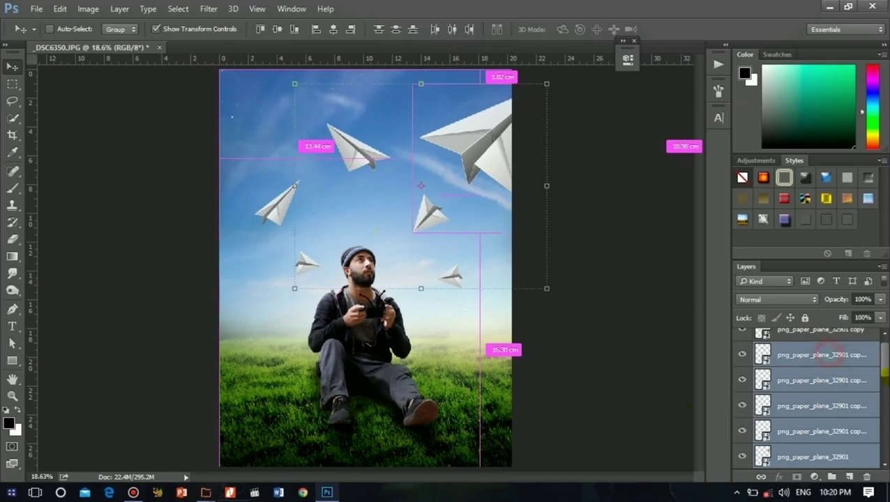
pyautogui.scroll(1, 881, 352)
pyautogui.keyDown('ctrl'); pyautogui.click(877, 343); pyautogui.keyUp('ctrl')
pyautogui.scroll(-5, 882, 369)
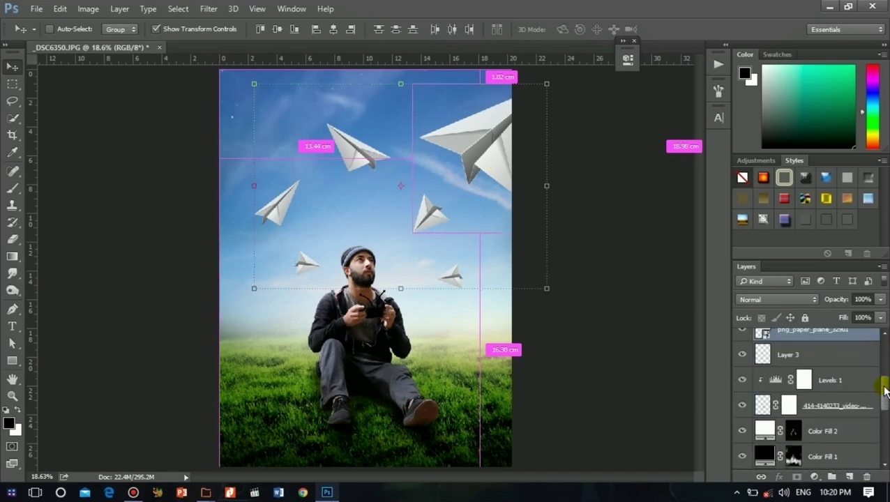
pyautogui.scroll(5, 880, 377)
pyautogui.rightClick(850, 350)
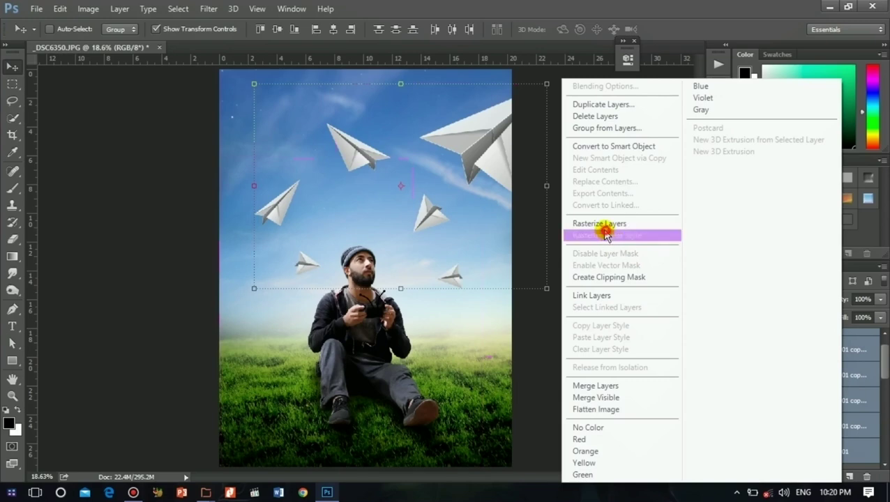
pyautogui.click(603, 226)
pyautogui.moveTo(884, 377); pyautogui.dragTo(876, 389)
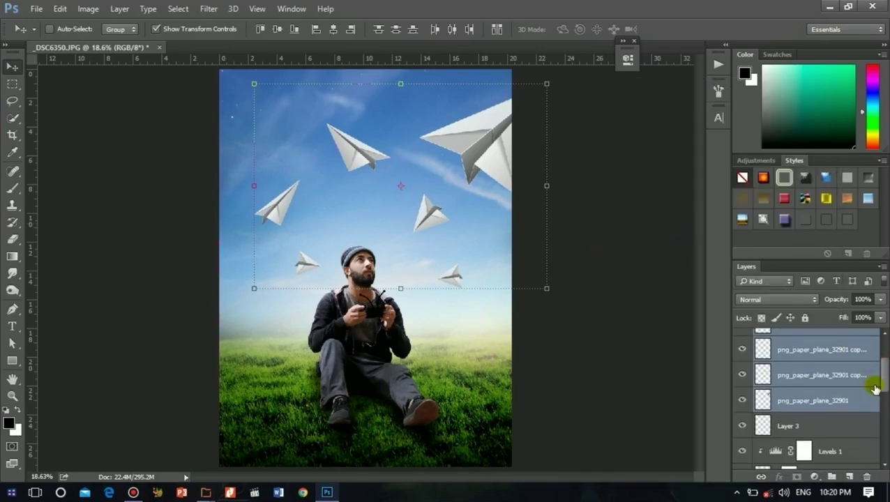
pyautogui.click(824, 401)
pyautogui.hotkey('ctrl', 'l')
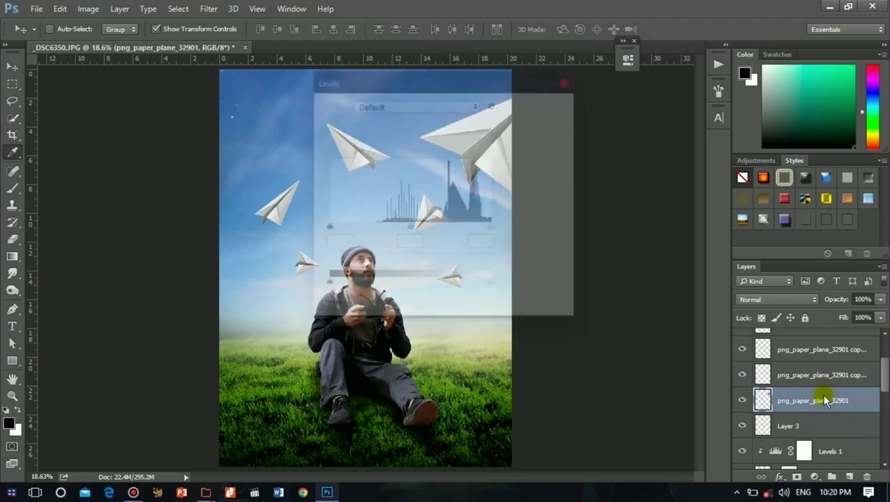
pyautogui.moveTo(422, 91); pyautogui.dragTo(671, 122)
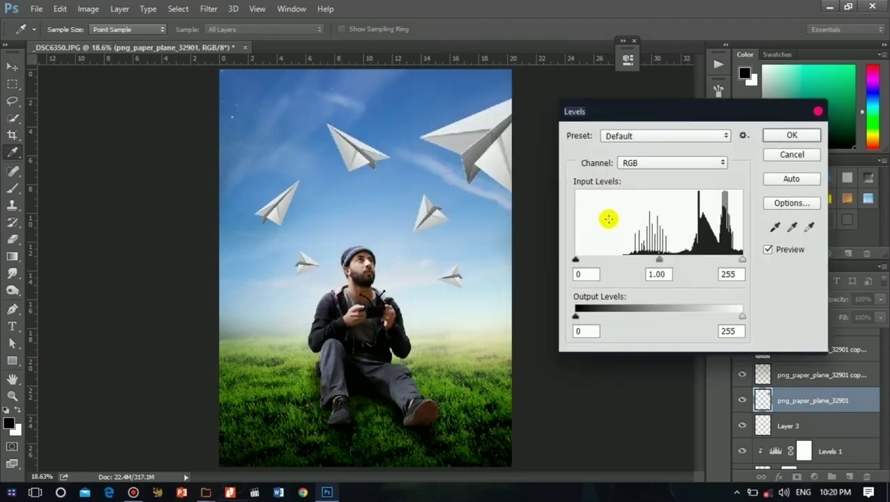
pyautogui.moveTo(575, 264); pyautogui.dragTo(591, 262)
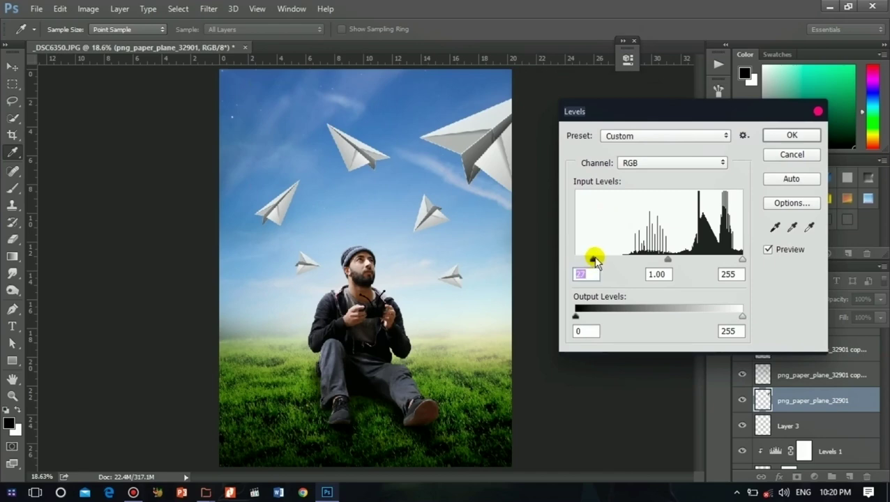
pyautogui.moveTo(707, 261); pyautogui.dragTo(741, 247)
pyautogui.click(793, 155)
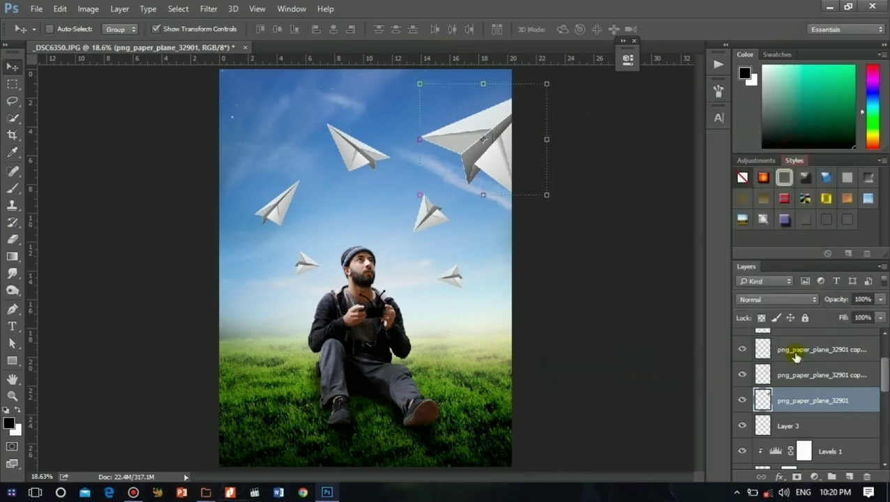
# - Darken the shading of the large paper plane with the Burn tool, using a 500 px brush, Midtones range and 50% exposure
pyautogui.click(13, 289)
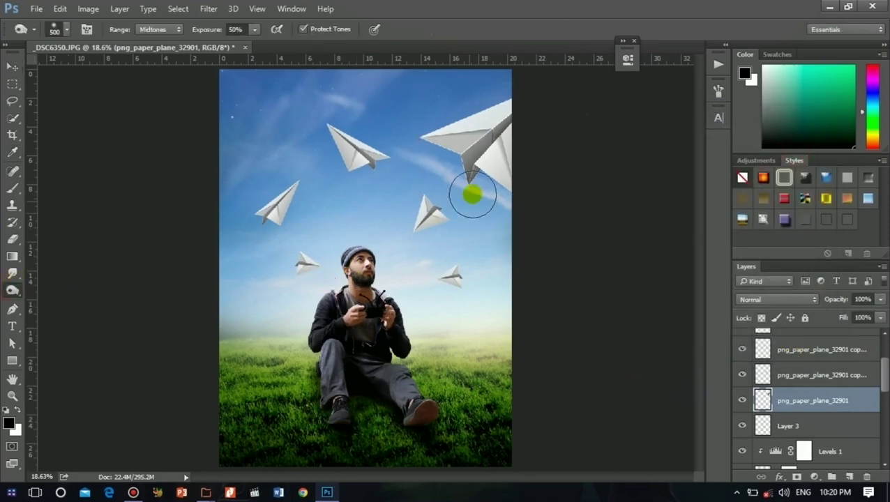
pyautogui.moveTo(491, 112); pyautogui.dragTo(505, 155)
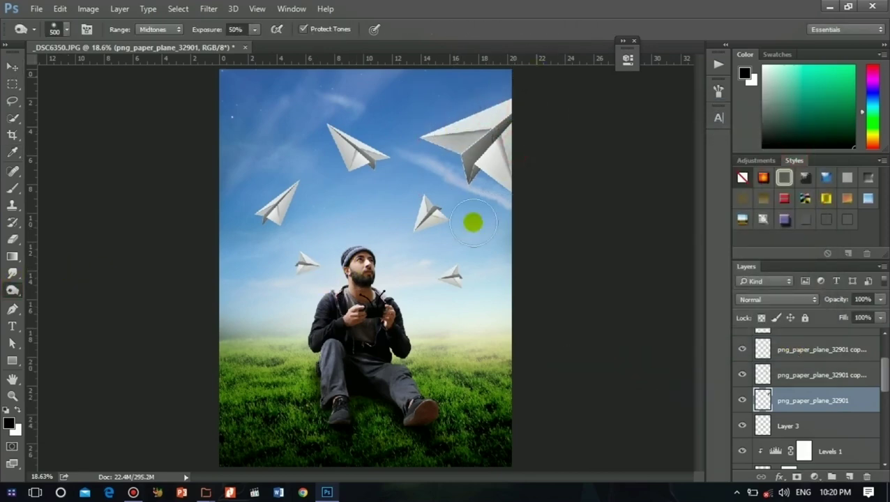
pyautogui.moveTo(532, 193)
pyautogui.mouseDown()
pyautogui.moveTo(492, 104)
pyautogui.moveTo(429, 123)
pyautogui.mouseUp()
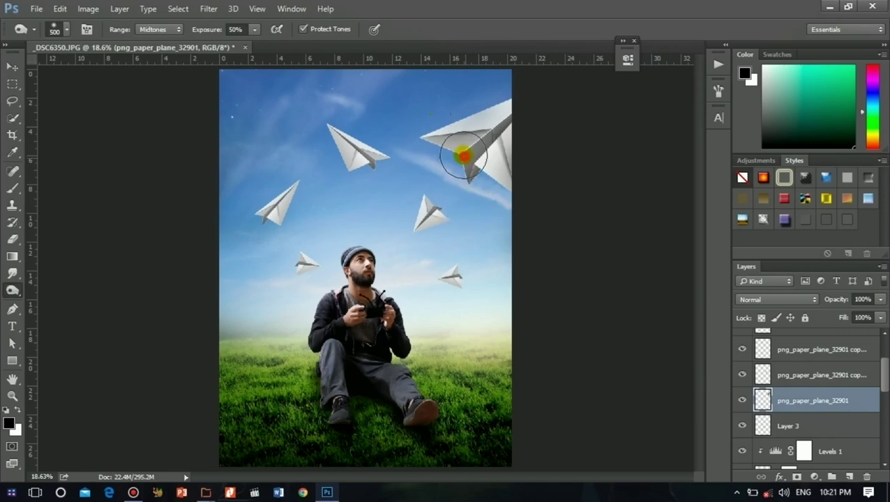
pyautogui.moveTo(459, 151); pyautogui.dragTo(445, 206)
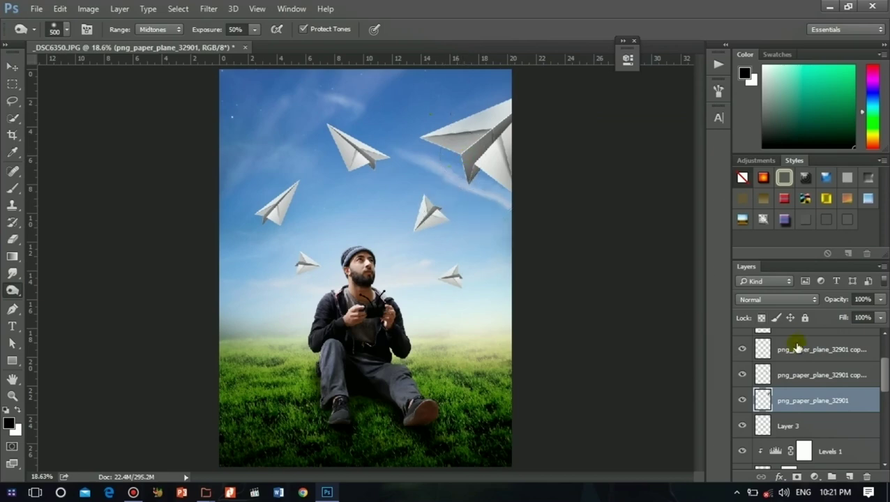
# - Burn the shading on the smaller paper planes layer by layer, toggling layer visibility to identify each plane
pyautogui.click(808, 376)
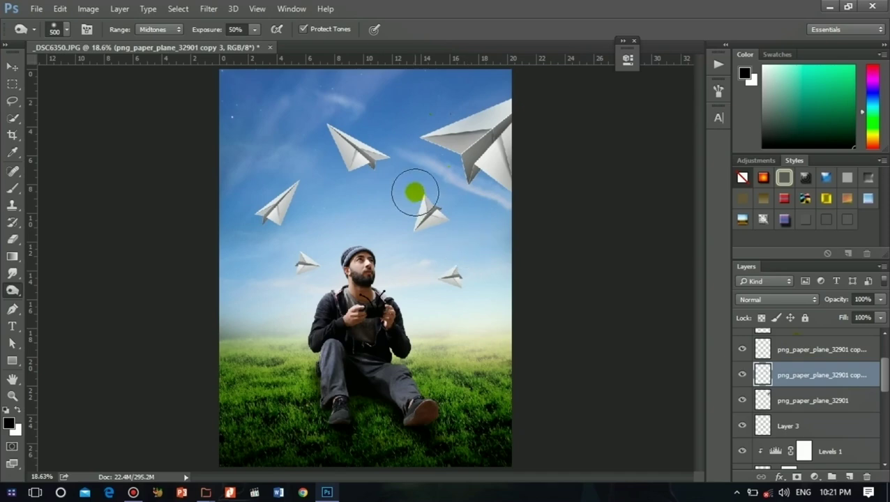
pyautogui.moveTo(391, 167)
pyautogui.mouseDown()
pyautogui.moveTo(372, 145)
pyautogui.moveTo(353, 148)
pyautogui.moveTo(350, 166)
pyautogui.mouseUp()
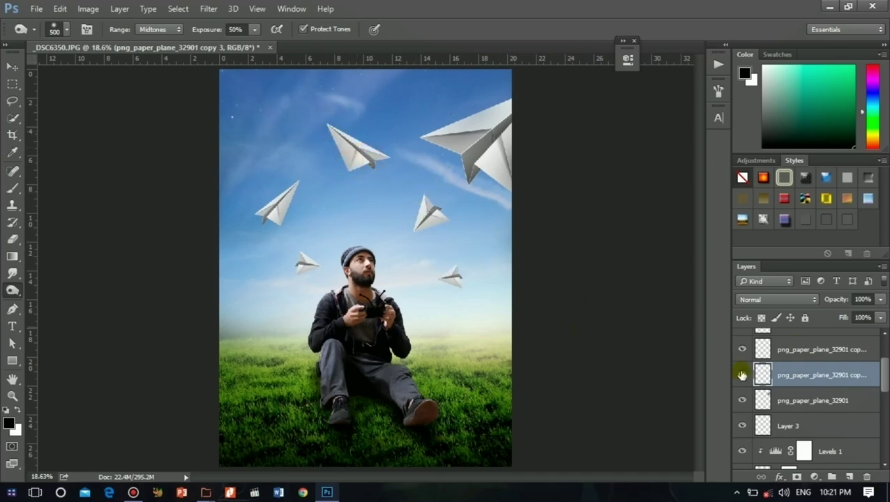
pyautogui.click(761, 349)
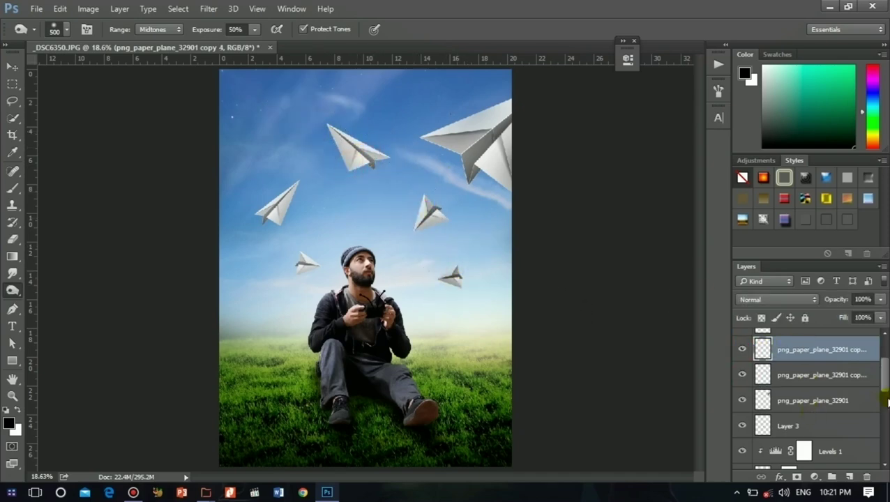
pyautogui.click(740, 392)
pyautogui.click(741, 393)
pyautogui.click(747, 368)
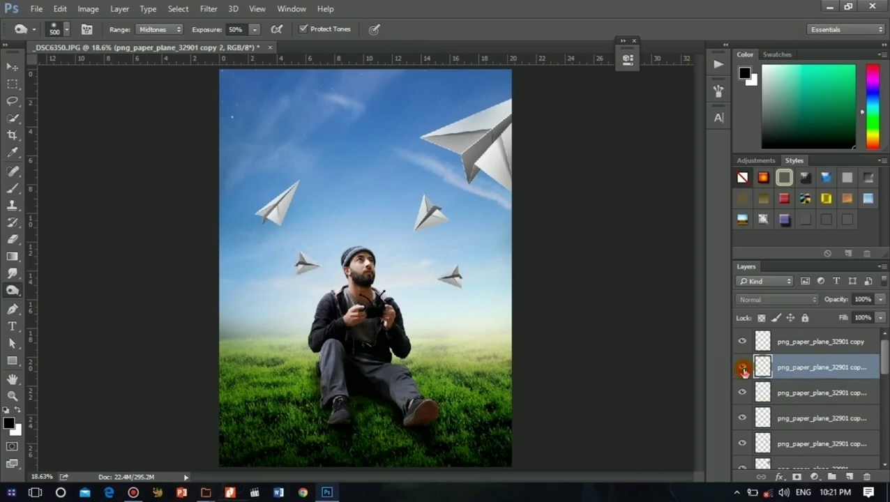
pyautogui.click(817, 342)
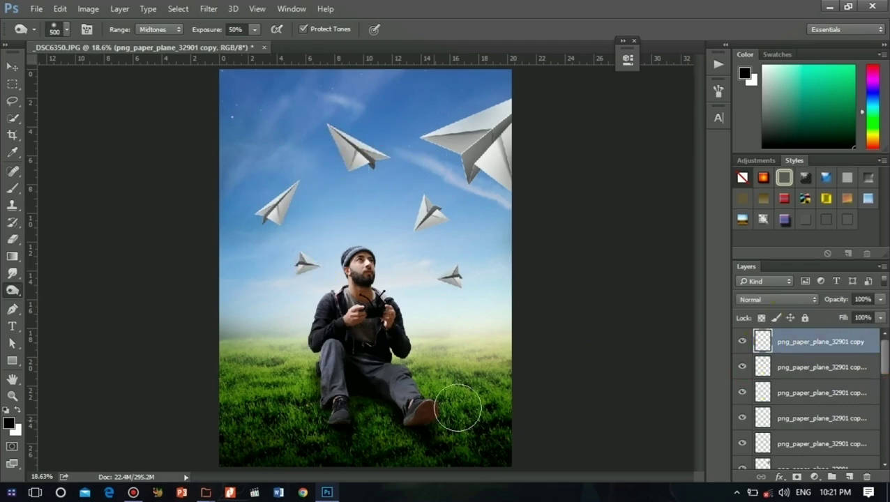
pyautogui.click(743, 342)
pyautogui.click(745, 341)
# - Select the original png_paper_plane_32901 layer of the large plane and apply the basic Blur filter to it
pyautogui.moveTo(885, 366); pyautogui.dragTo(883, 382)
pyautogui.click(768, 378)
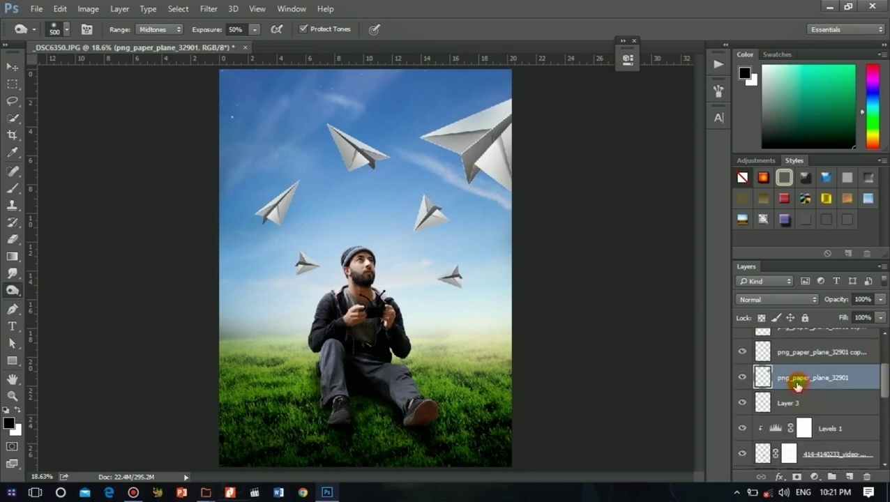
pyautogui.click(742, 374)
pyautogui.click(742, 374)
pyautogui.click(209, 8)
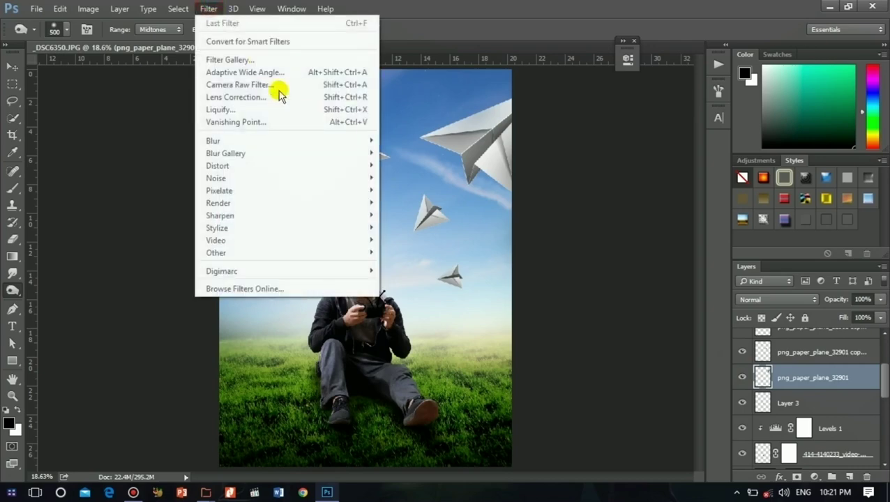
pyautogui.moveTo(308, 140)
pyautogui.click(402, 149)
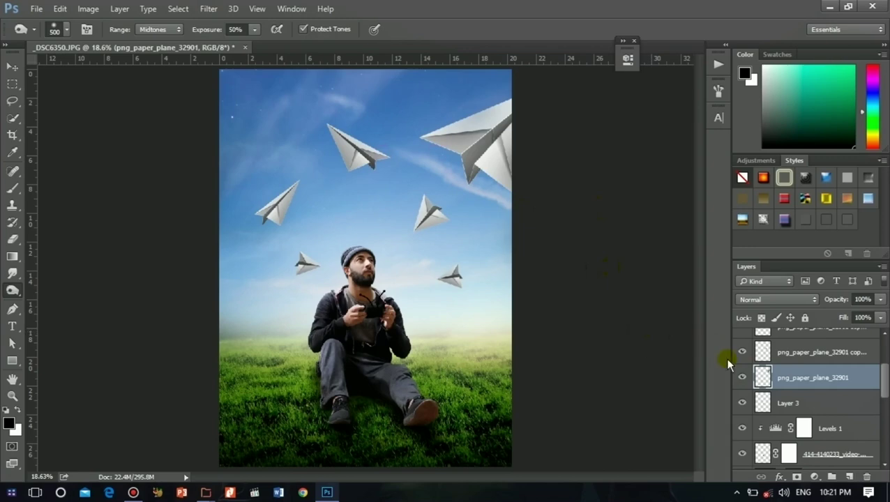
# - Apply a Field Blur to the original png_paper_plane_32901 layer of the large plane
pyautogui.click(207, 9)
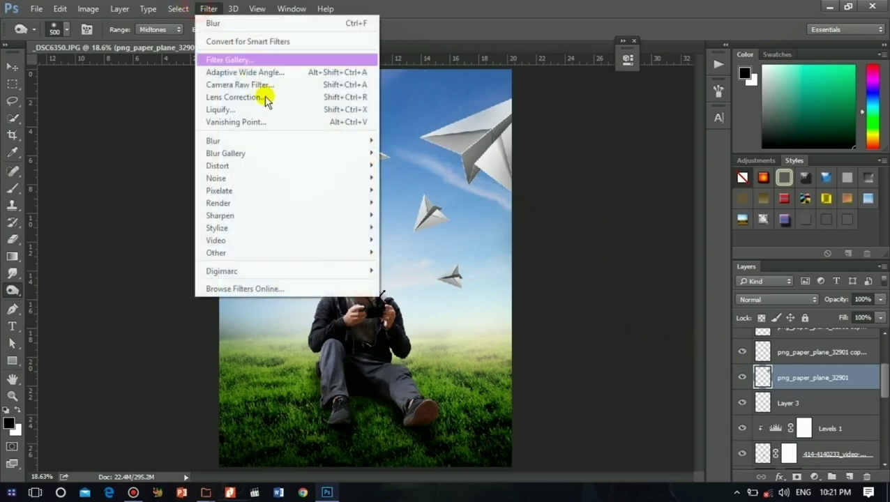
pyautogui.moveTo(320, 148)
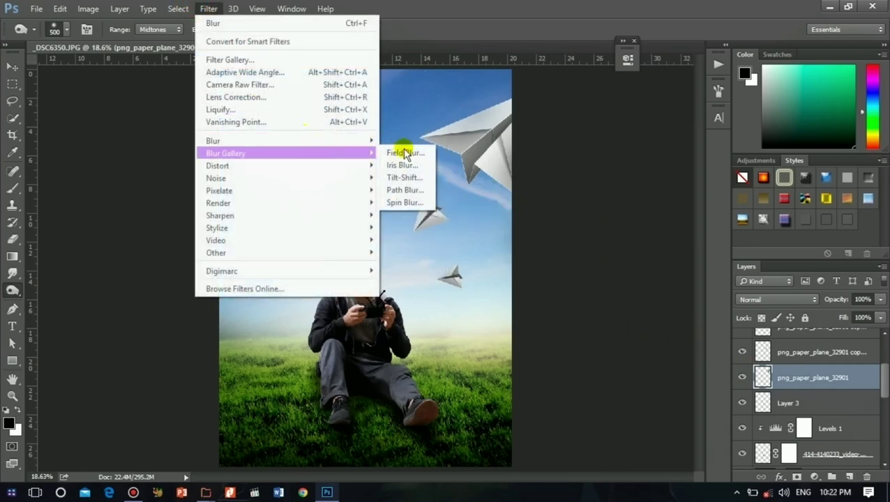
pyautogui.moveTo(368, 141)
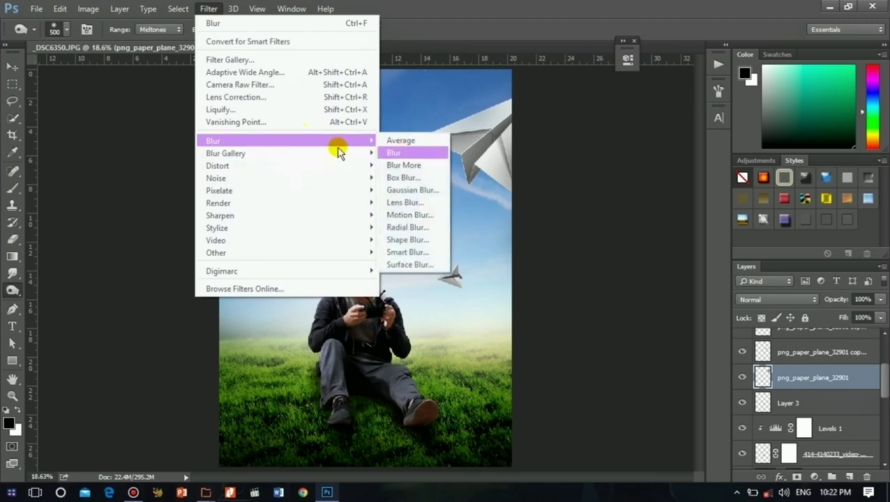
pyautogui.click(404, 154)
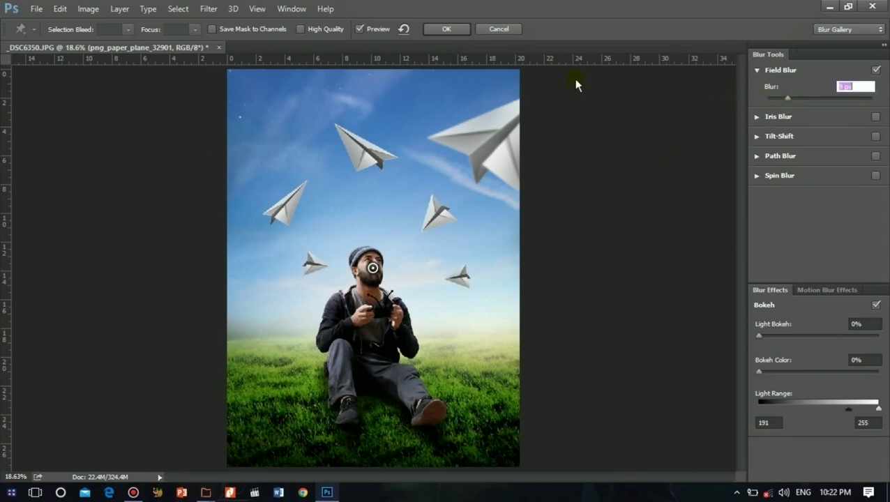
pyautogui.click(455, 31)
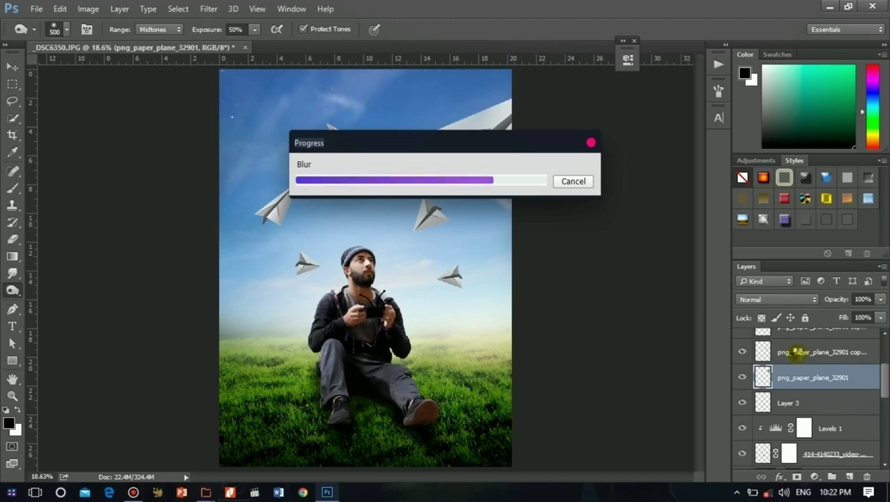
# - Select the png_paper_plane_32901 copy 3 layer, toggle its visibility to identify the plane, and apply a Field Blur to it
pyautogui.click(797, 353)
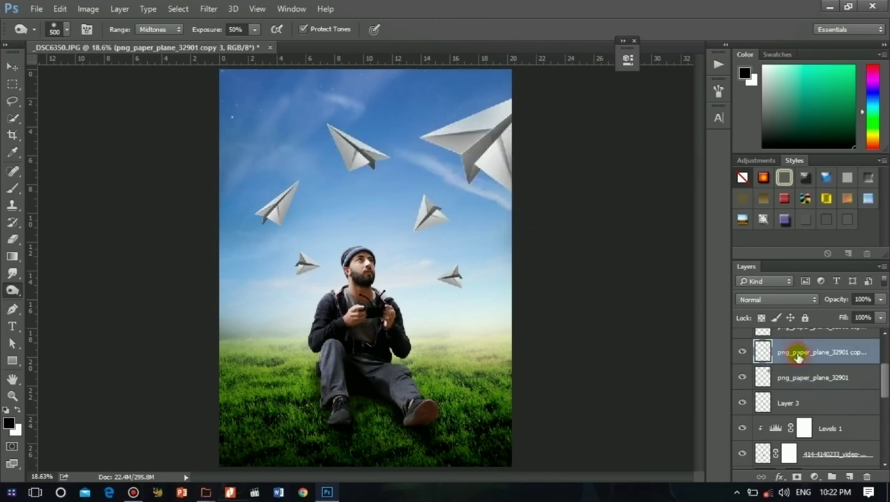
pyautogui.click(742, 356)
pyautogui.click(741, 357)
pyautogui.click(209, 8)
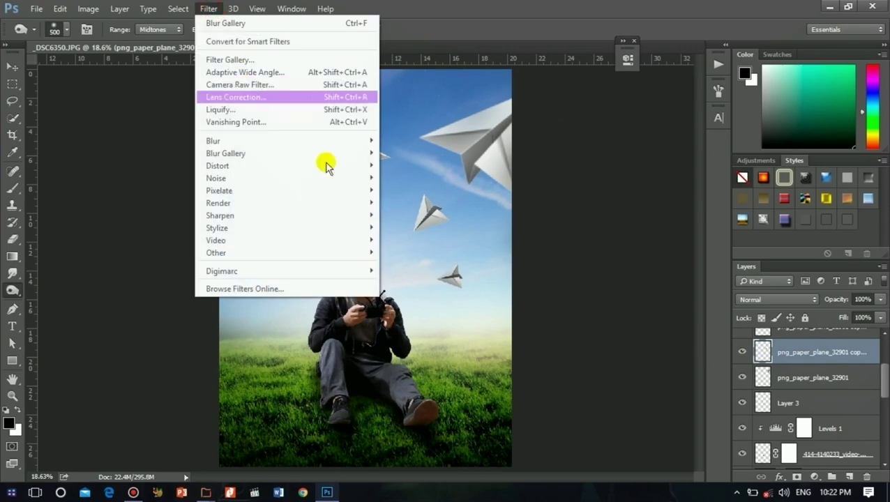
pyautogui.click(419, 164)
pyautogui.click(500, 29)
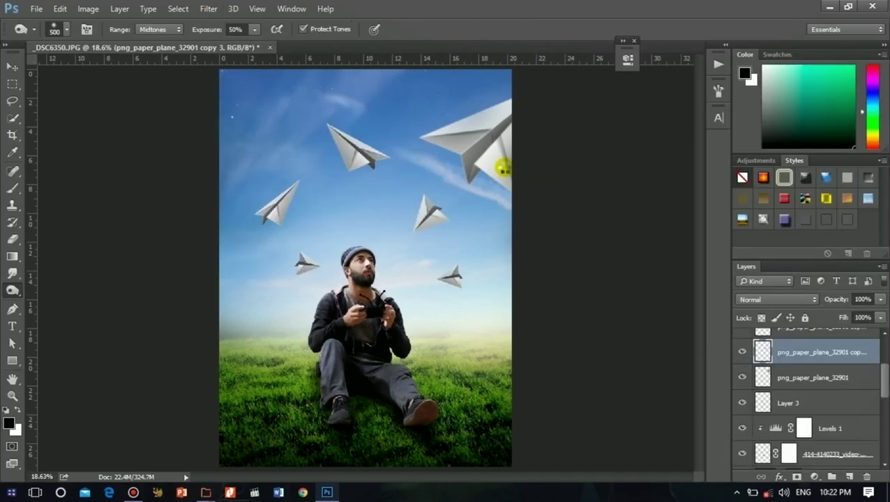
pyautogui.hotkey('ctrl', 'f')
# - Apply a Field Blur to the small distant plane on the png_paper_plane_32901 copy 4 layer
pyautogui.click(795, 419)
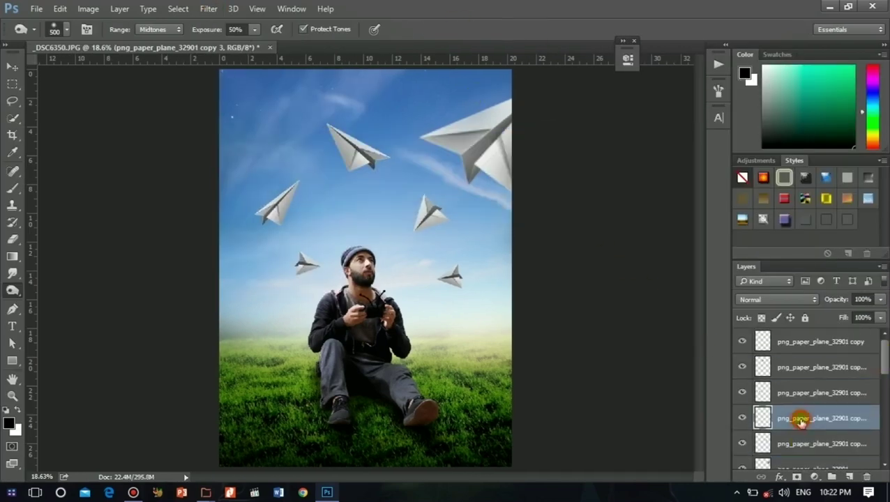
pyautogui.click(208, 9)
pyautogui.click(398, 151)
pyautogui.click(445, 29)
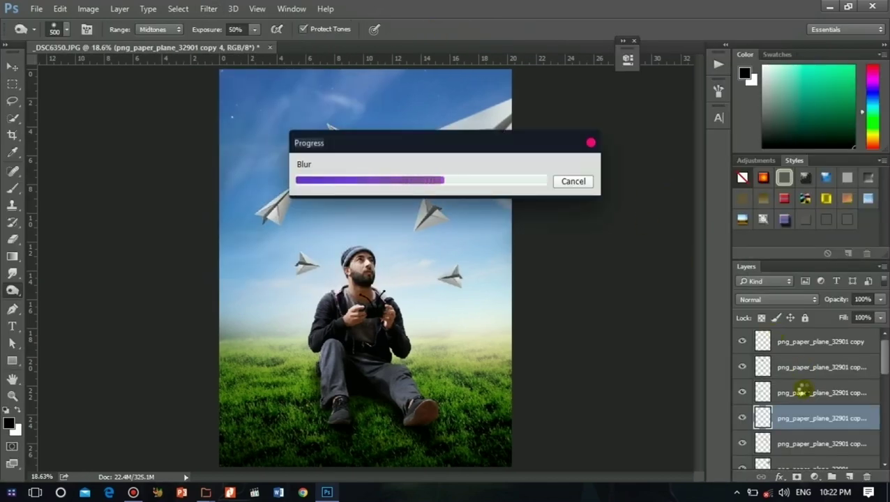
# - Apply a Field Blur to the small distant plane on the png_paper_plane_32901 copy 5 layer
pyautogui.click(802, 392)
pyautogui.click(208, 9)
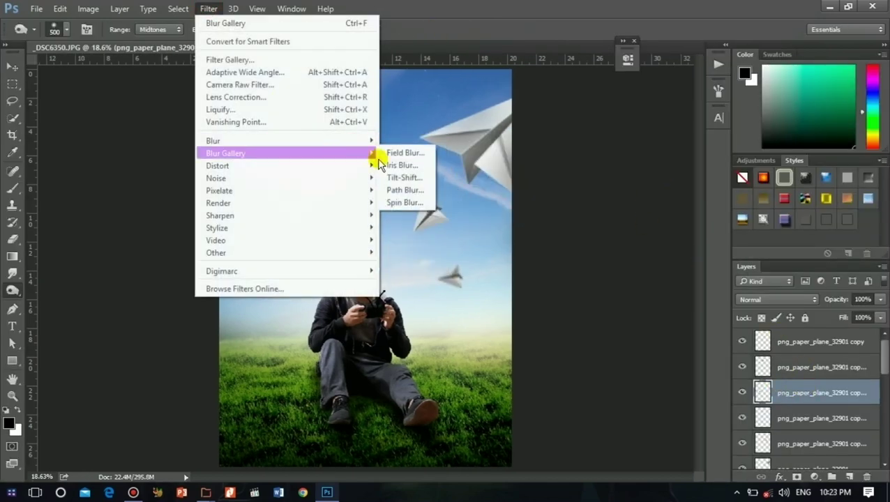
pyautogui.click(401, 150)
pyautogui.click(445, 29)
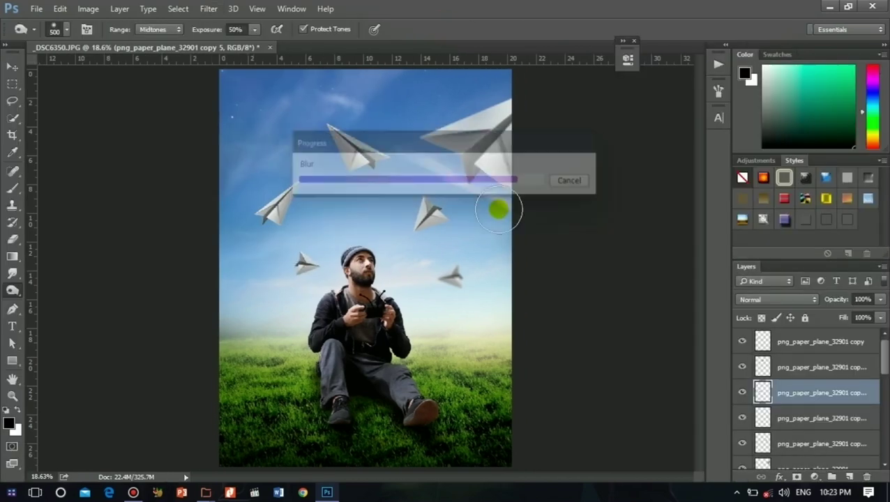
# - Apply a 15 px Field Blur to the png_paper_plane_32901 copy 2 layer
pyautogui.click(764, 365)
pyautogui.click(209, 8)
pyautogui.click(403, 152)
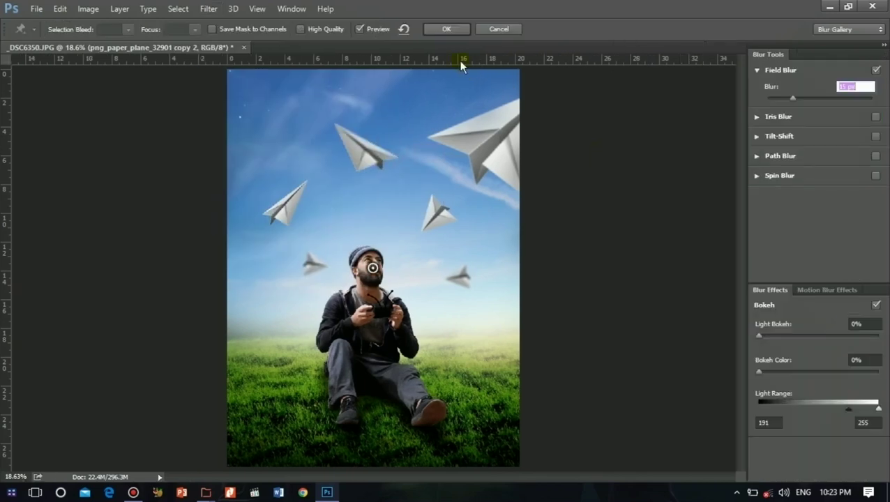
pyautogui.click(466, 29)
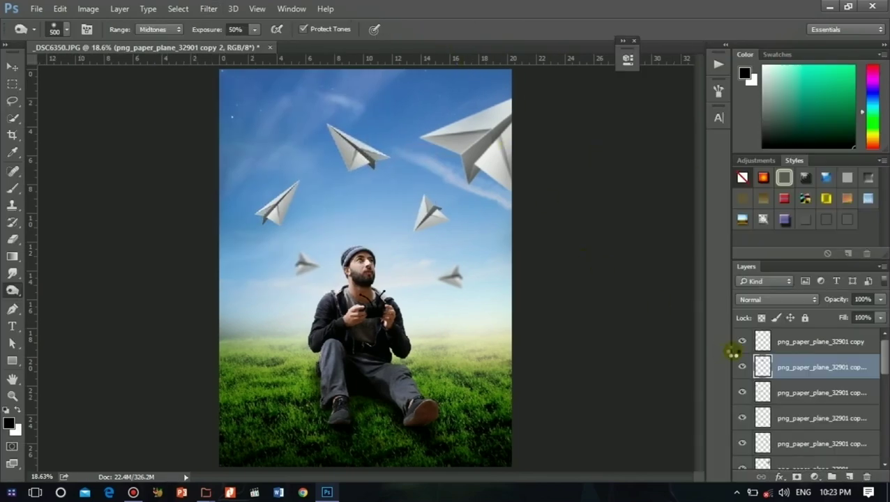
# - Apply a 7 px Field Blur to the png_paper_plane_32901 copy layer
pyautogui.click(797, 342)
pyautogui.click(208, 8)
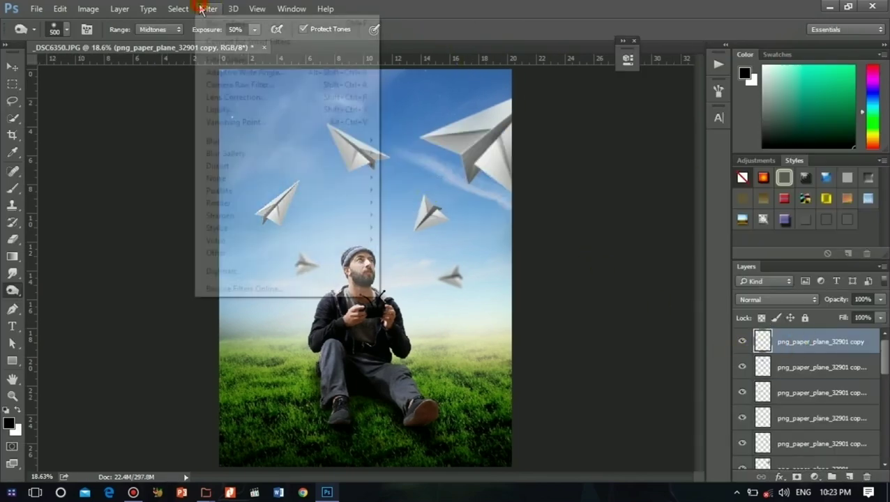
pyautogui.moveTo(293, 153)
pyautogui.click(419, 151)
pyautogui.moveTo(793, 100); pyautogui.dragTo(783, 103)
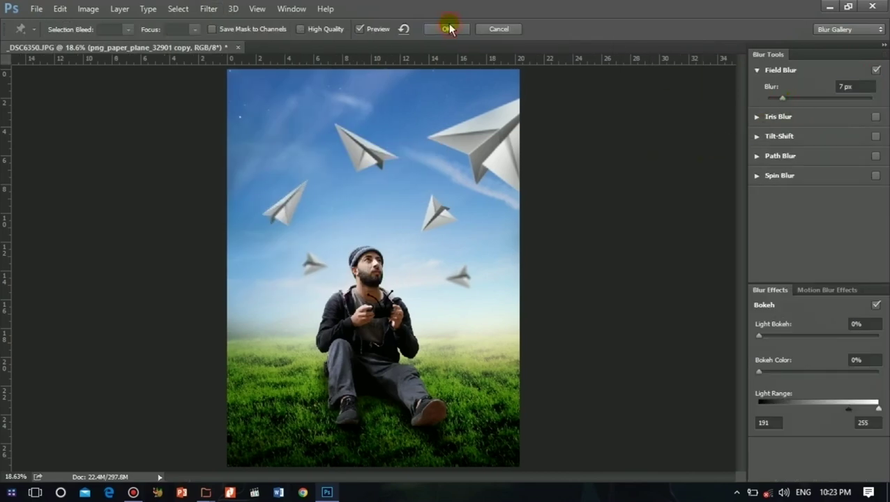
pyautogui.click(449, 28)
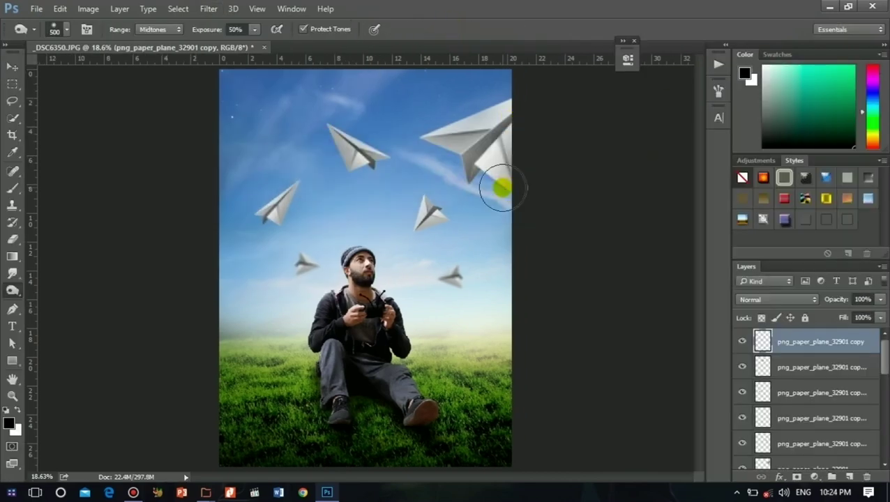
# - Duplicate the png_paper_plane_32901 copy plane into the sky above the man's head and rotate the duplicate about 14° clockwise
pyautogui.press('v')
pyautogui.moveTo(395, 260); pyautogui.dragTo(464, 268)
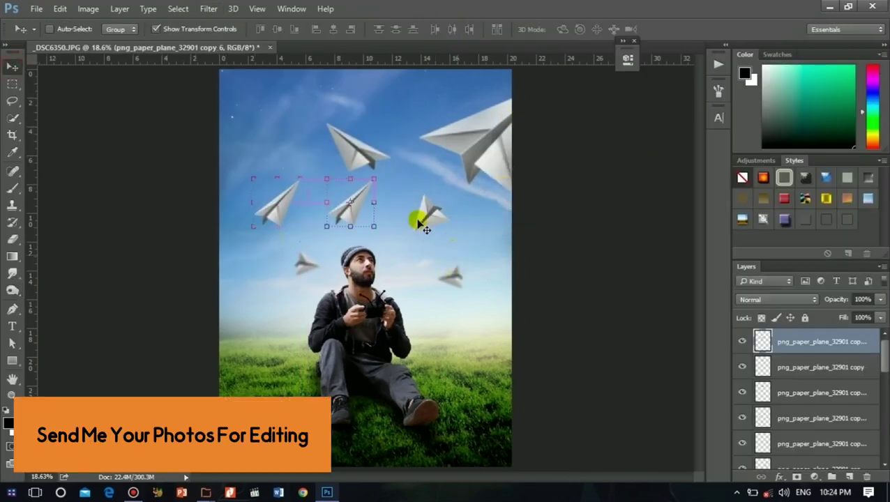
pyautogui.moveTo(388, 181); pyautogui.dragTo(391, 192)
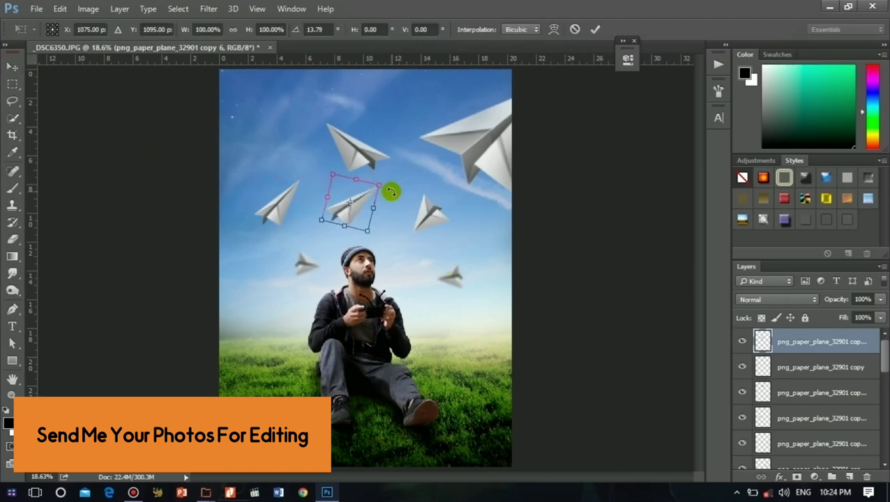
pyautogui.press('Return')
# - Scale the duplicated plane to about 55% and move it just below the upper central plane, hiding the transform controls
pyautogui.click(378, 187)
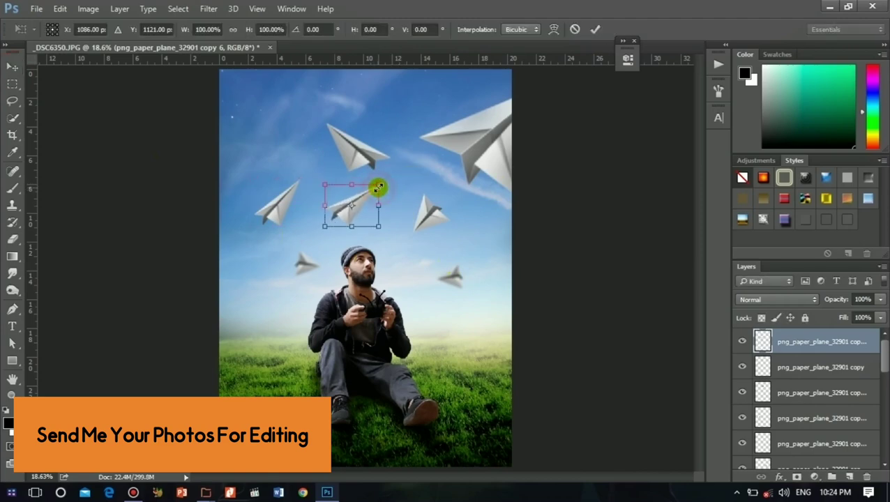
pyautogui.moveTo(378, 187); pyautogui.dragTo(359, 216)
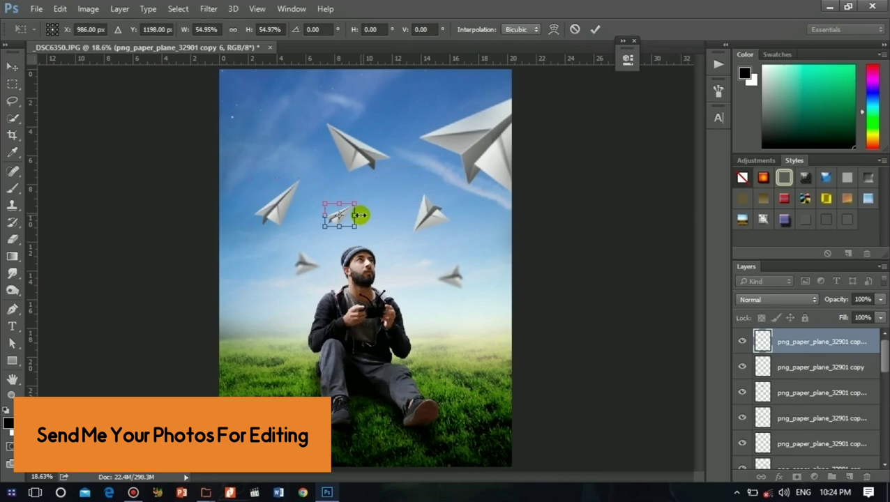
pyautogui.press('Return')
pyautogui.moveTo(388, 253); pyautogui.dragTo(432, 220)
pyautogui.click(182, 32)
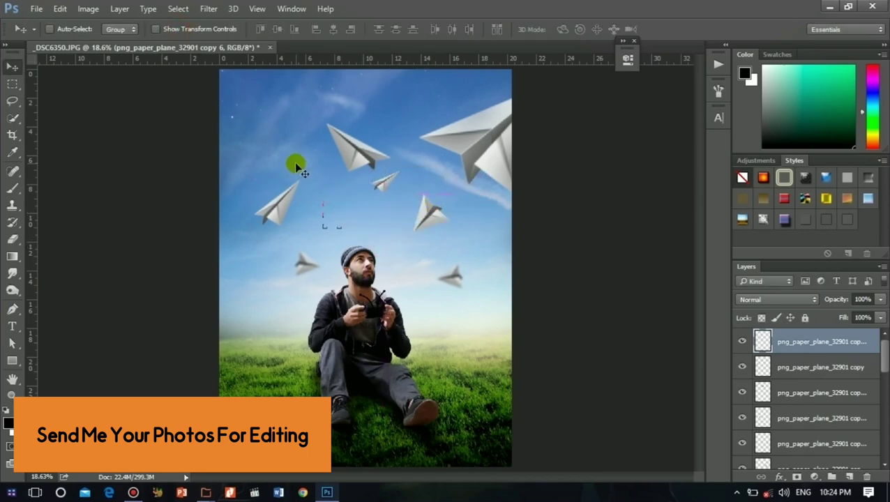